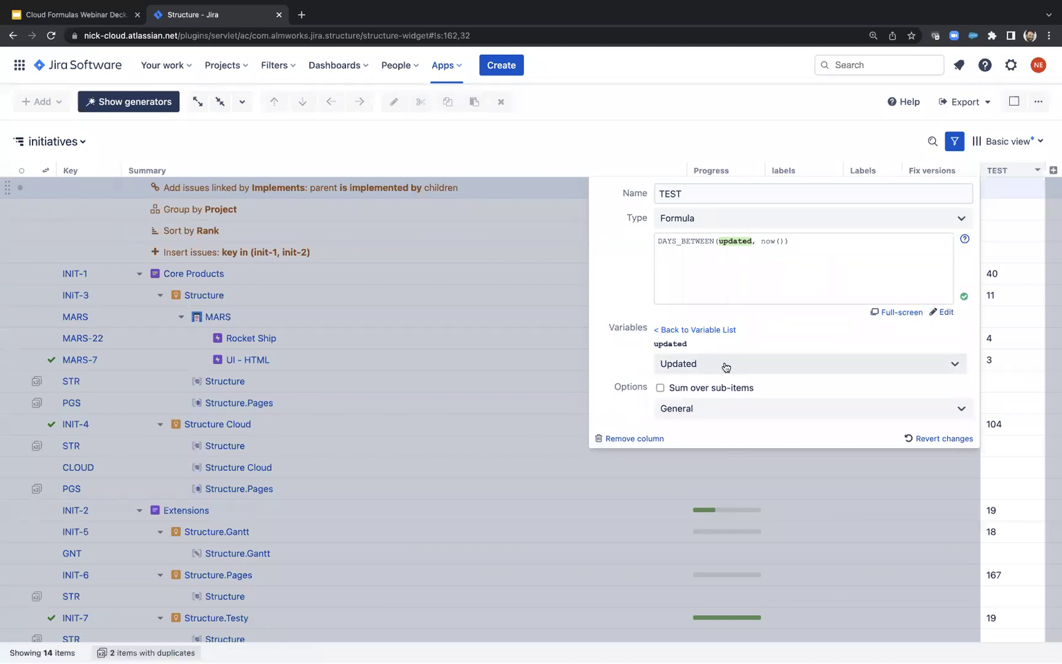
Step: Check the attribute mapped to the updated variable in the TEST column's formula, and close the column settings
click(726, 367)
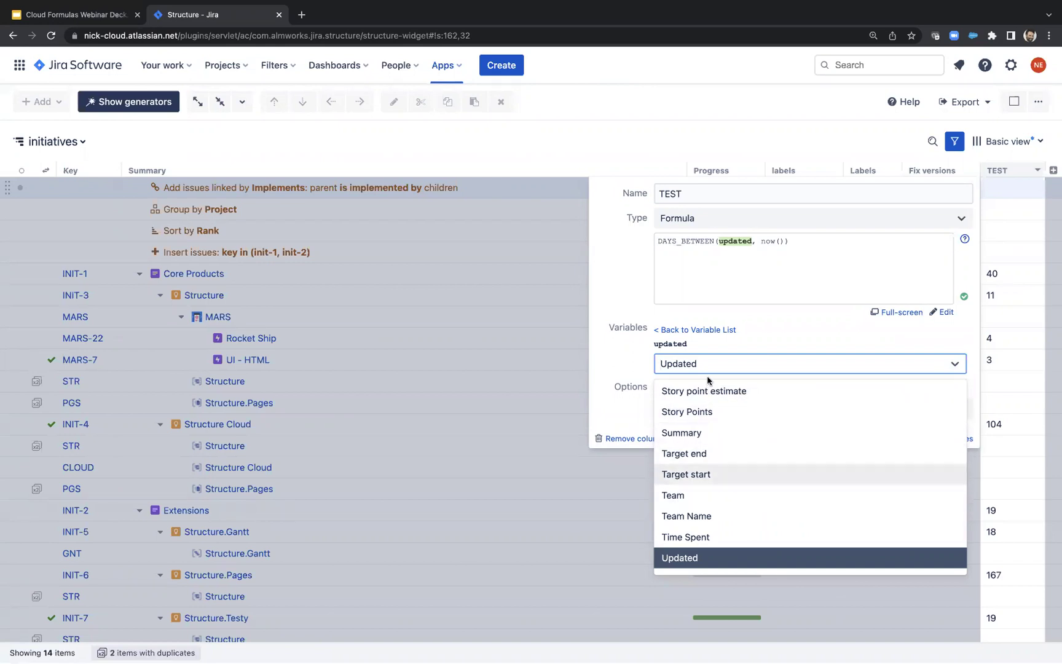
click(791, 338)
click(729, 330)
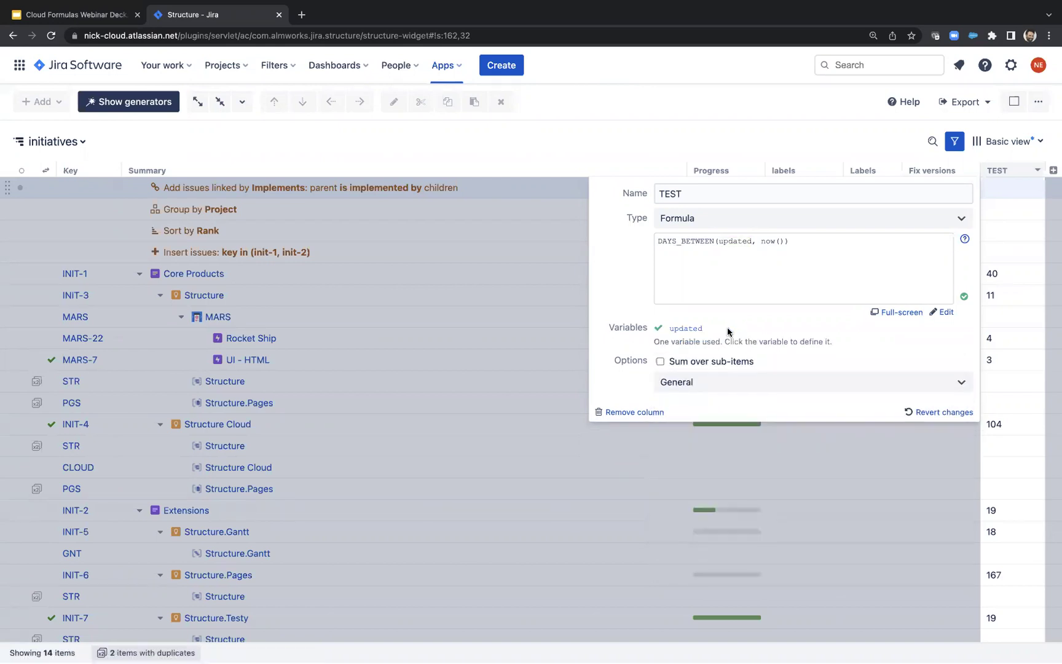
click(1016, 289)
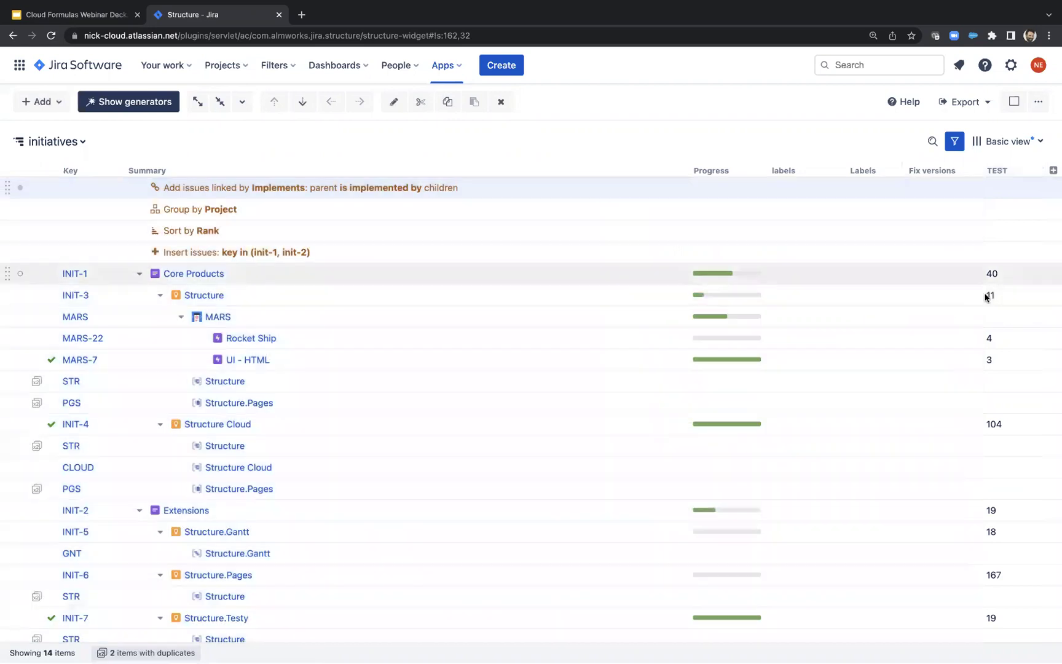
Step: Add a Status column to the initiatives structure
click(1053, 170)
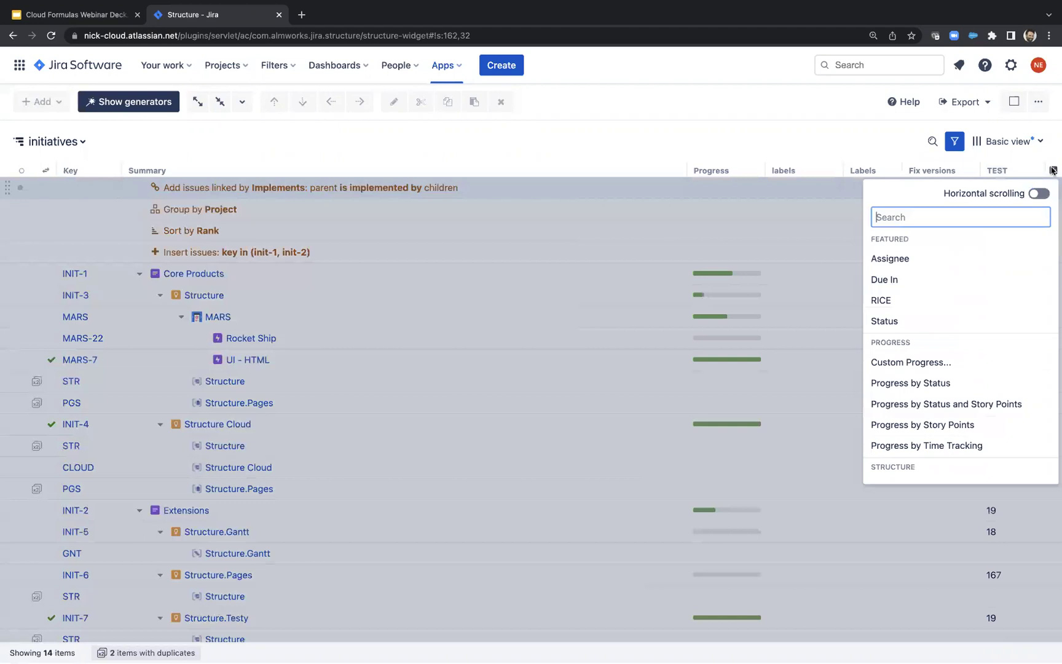
text(sta)
click(951, 258)
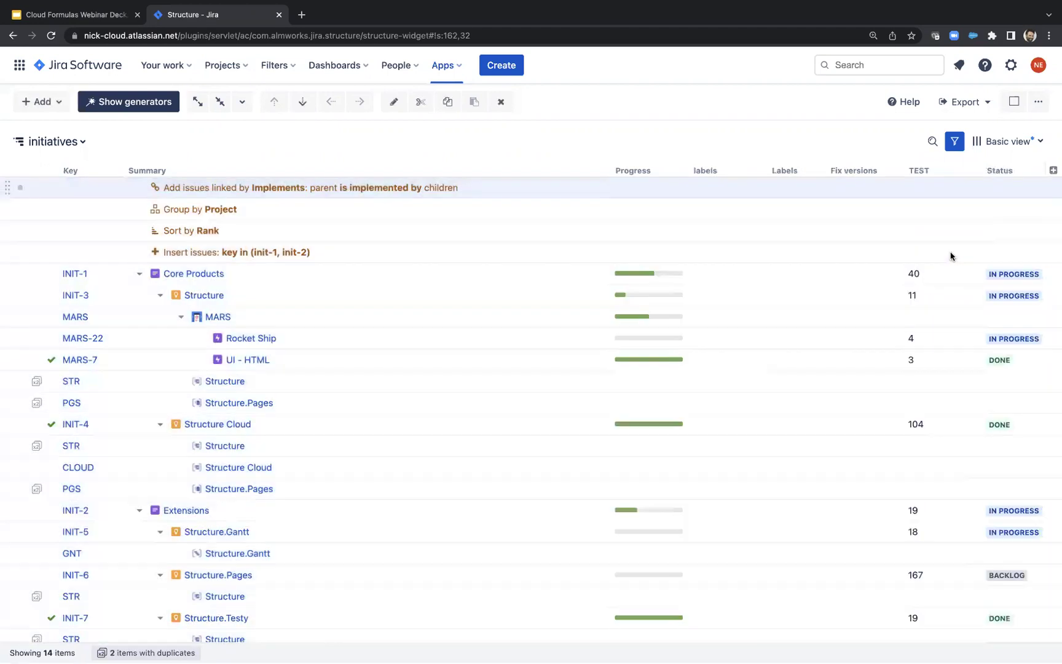
Step: Set the status of the INIT-1 Core Products initiative to Backlog
double_click(1014, 278)
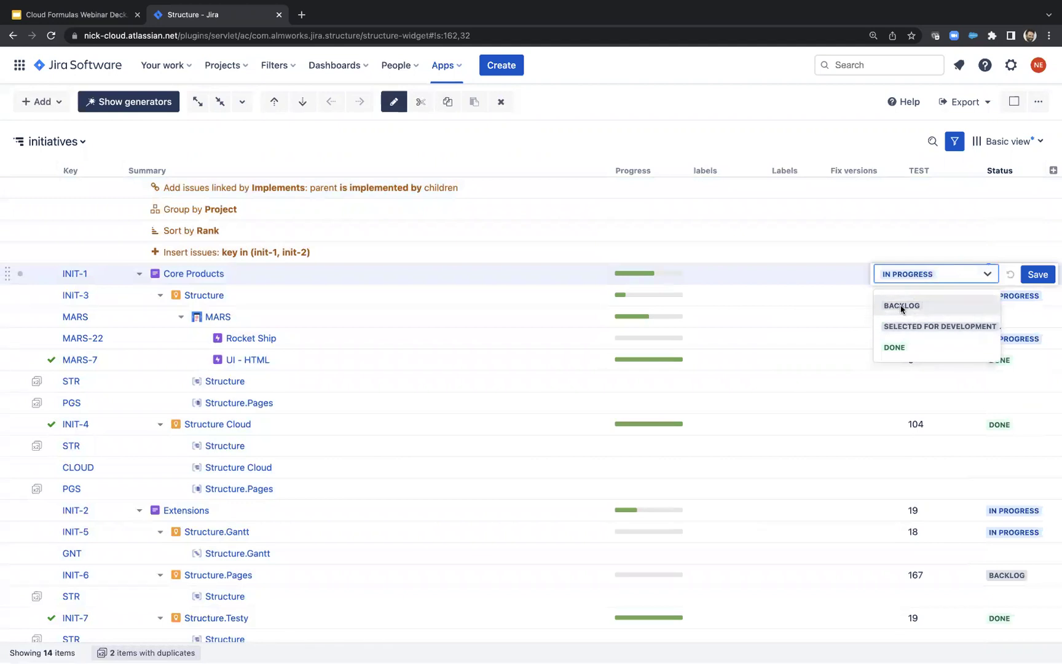
click(932, 307)
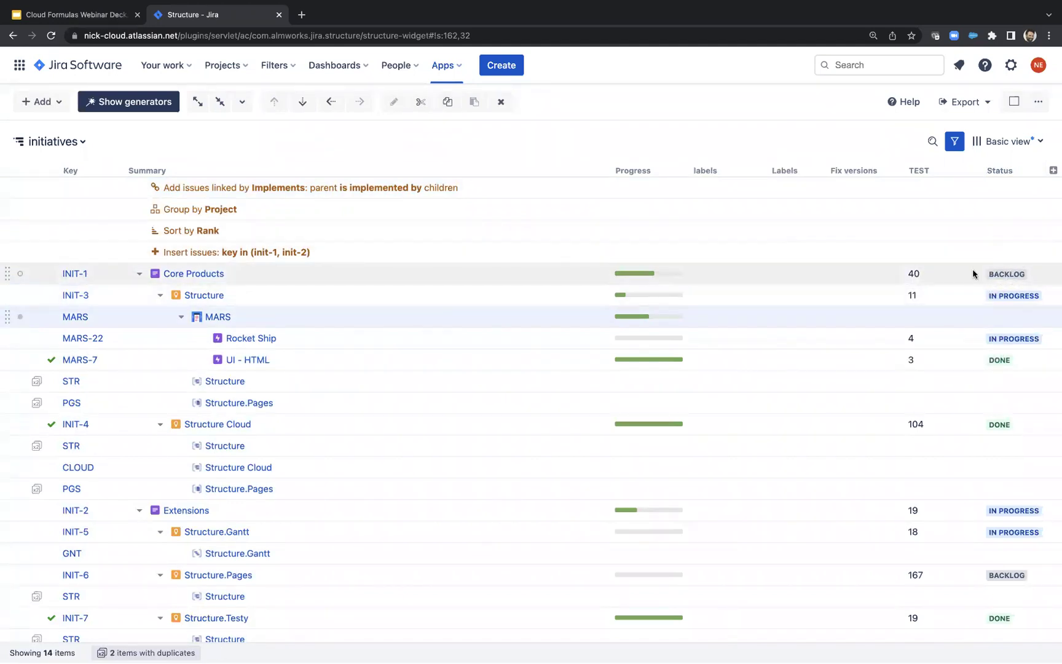
click(915, 275)
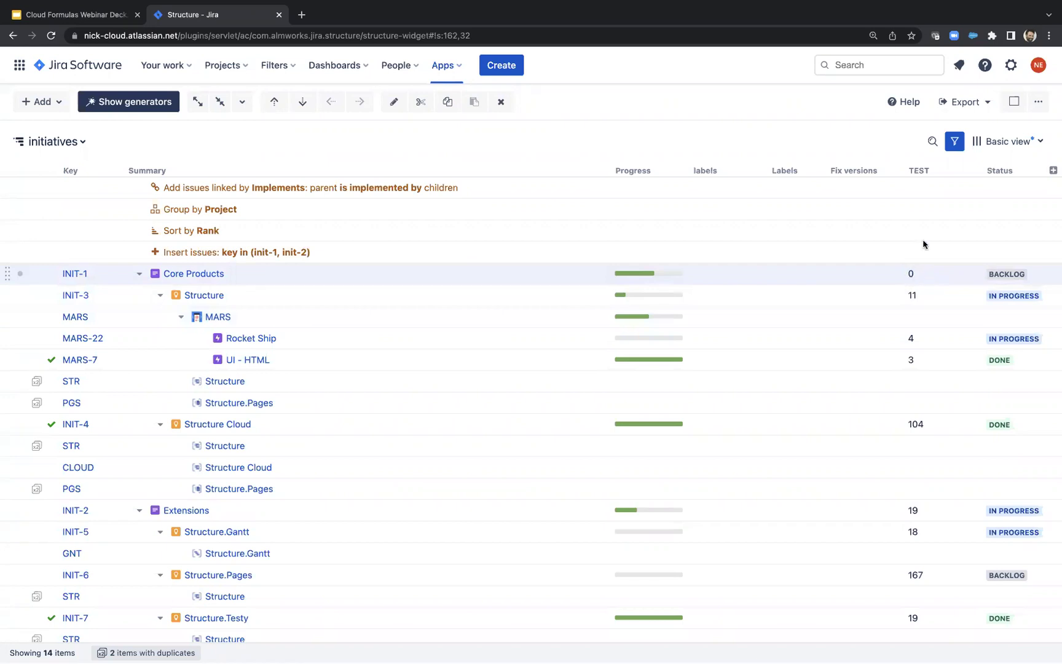
Step: Switch to the Google Slides deck and copy the example formula MAX#children{due_date}
click(972, 170)
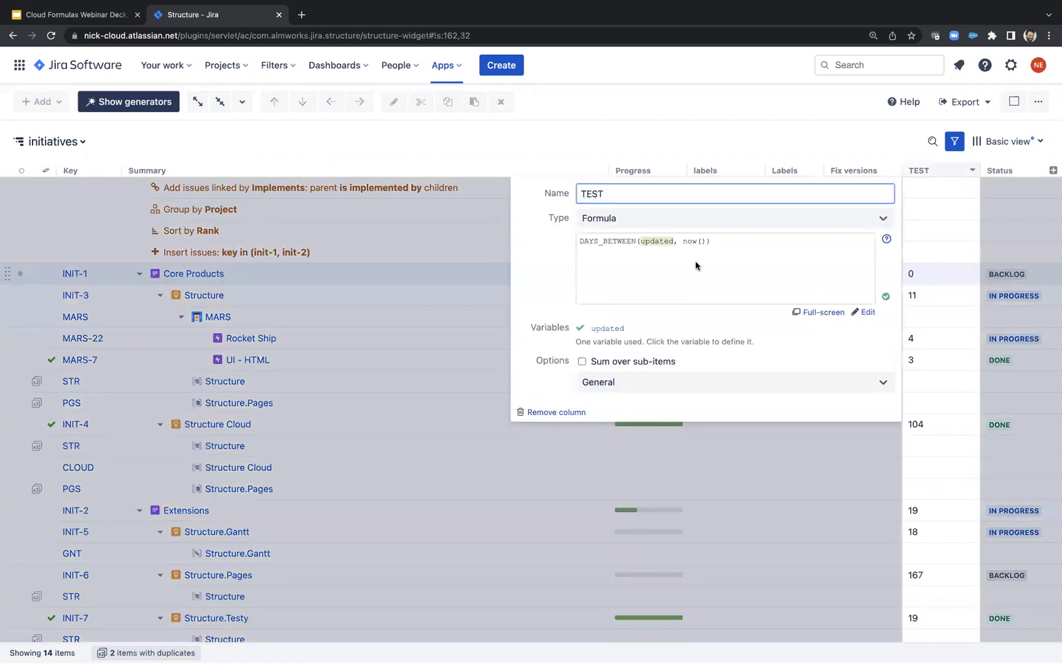
click(719, 239)
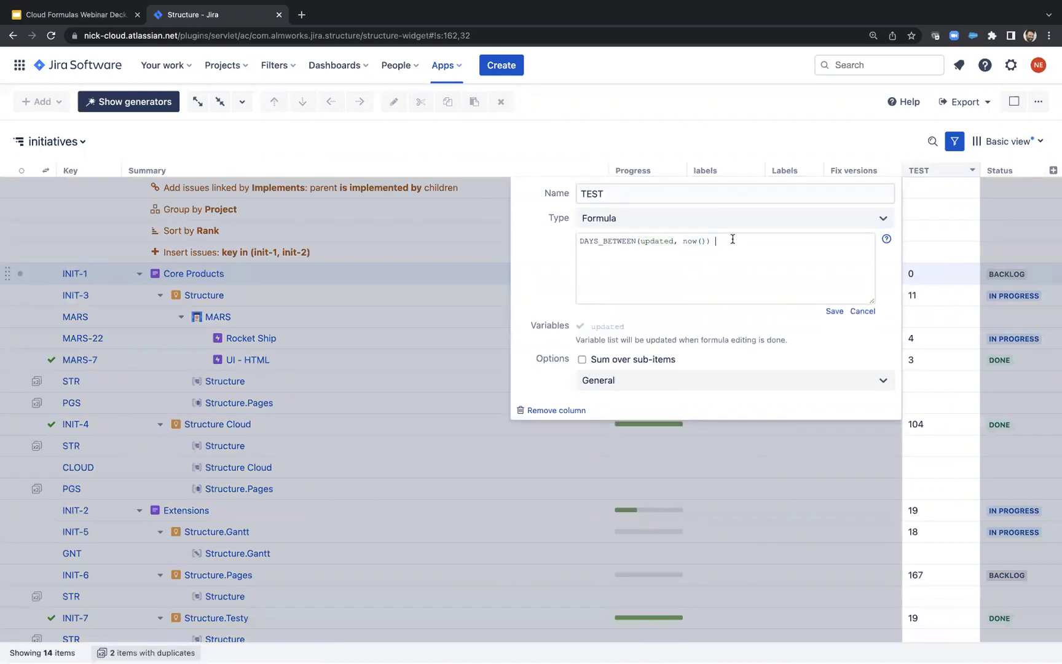
click(112, 19)
drag(431, 318, 240, 315)
key(super+c)
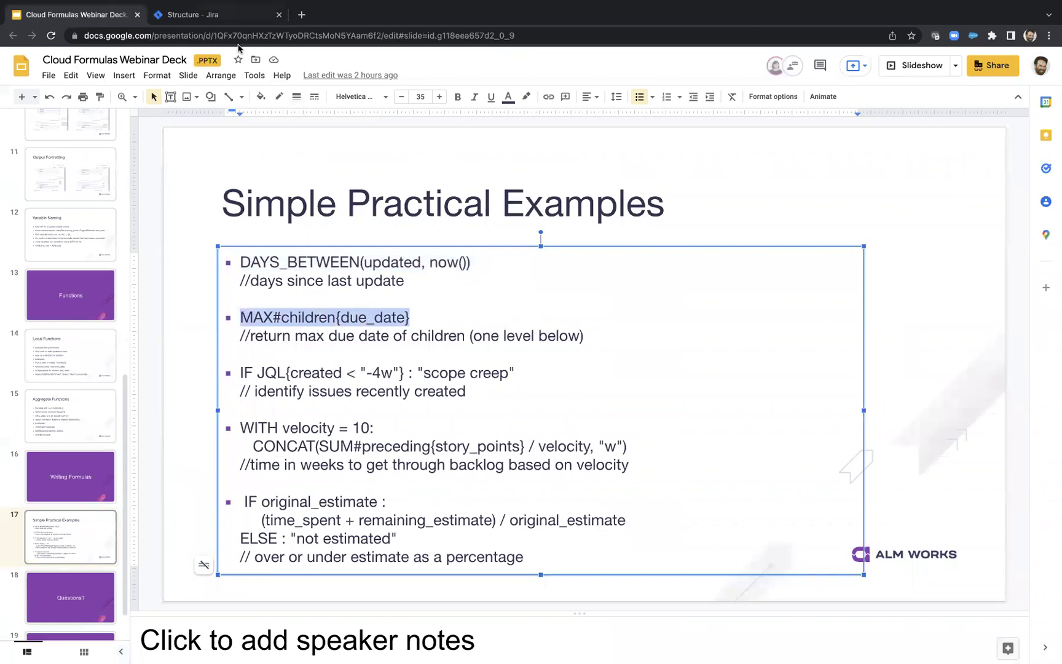
Step: Back in Jira Structure, replace the TEST column's formula with MAX#children{due_date} and save it
click(245, 16)
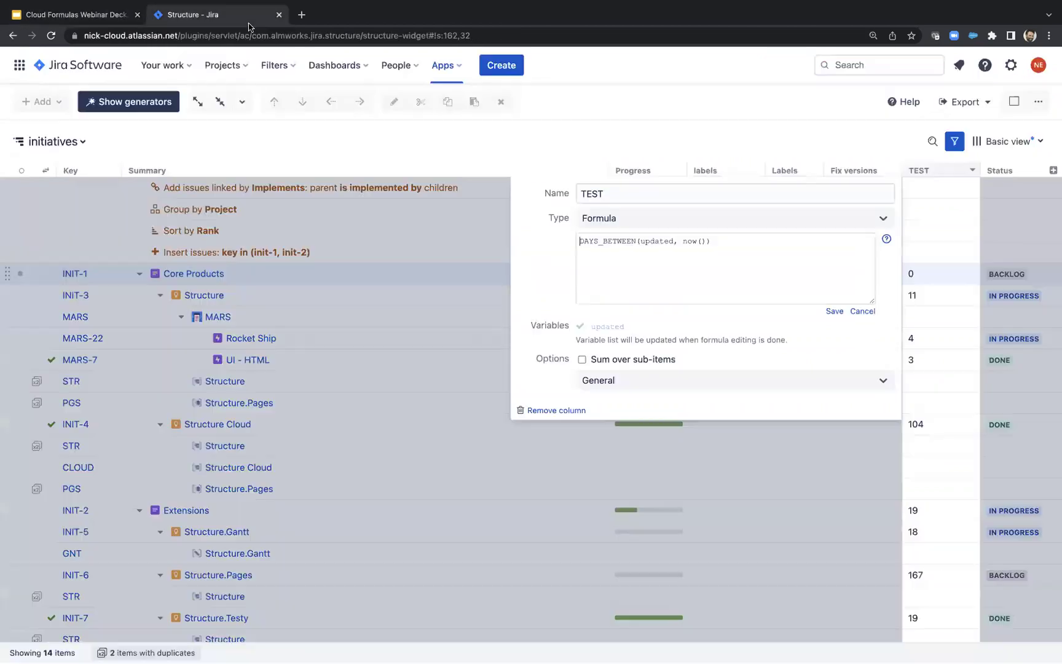
click(794, 150)
click(1053, 172)
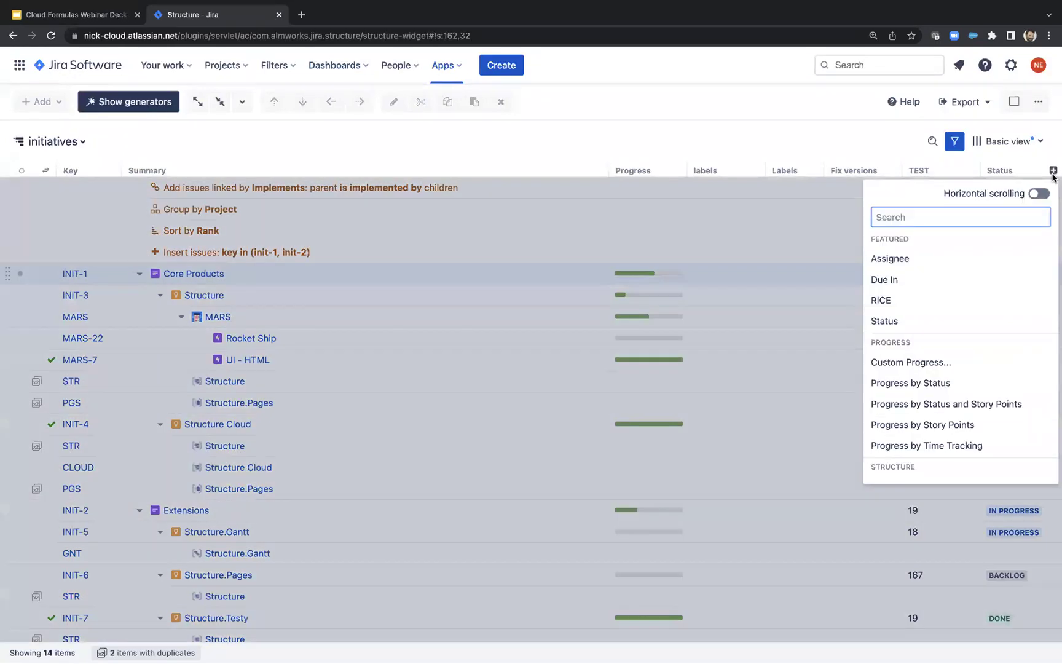
click(973, 177)
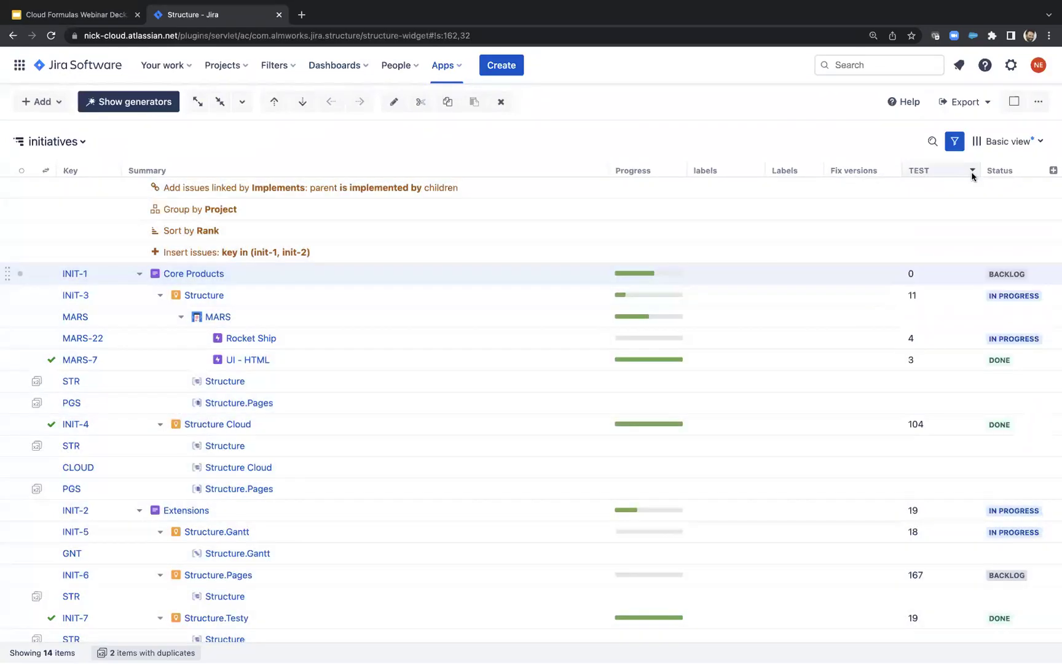
click(972, 176)
click(766, 238)
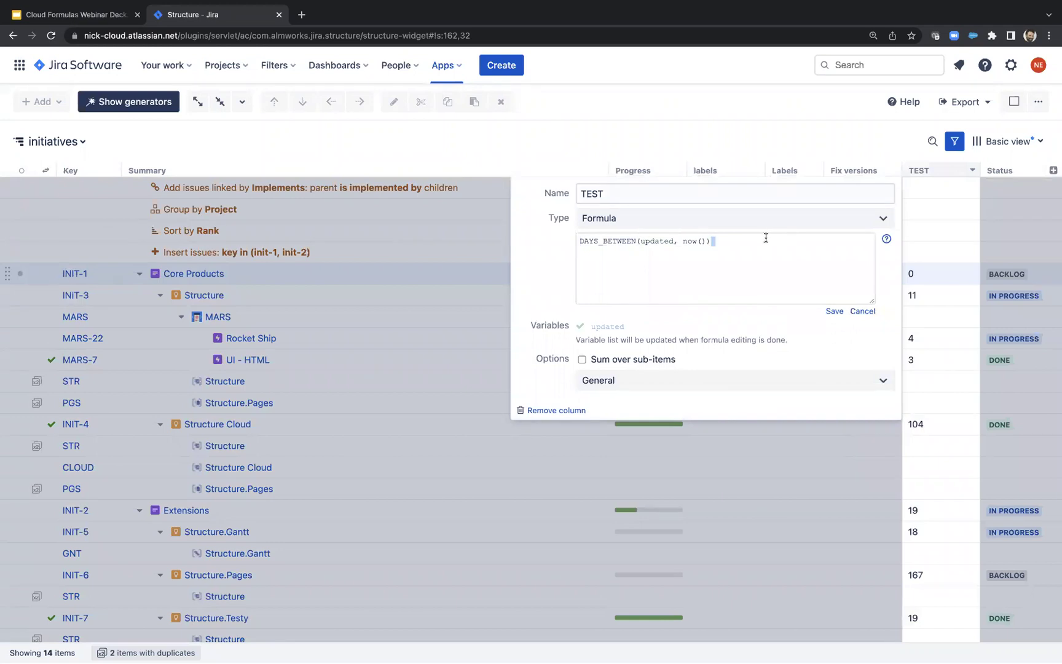
key(super+a)
key(super+v)
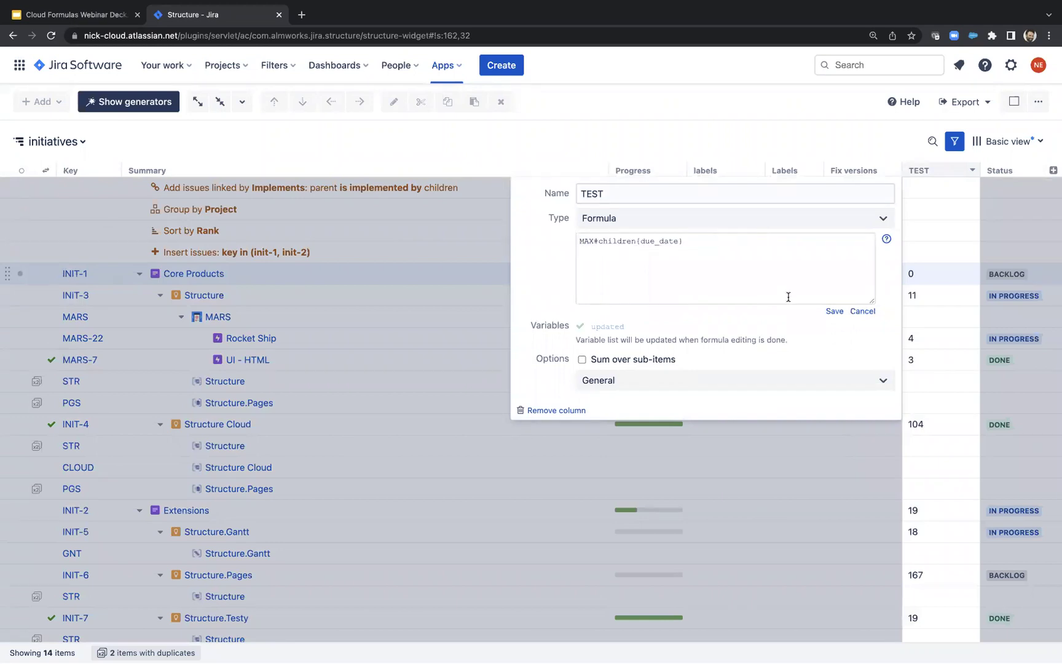
click(834, 310)
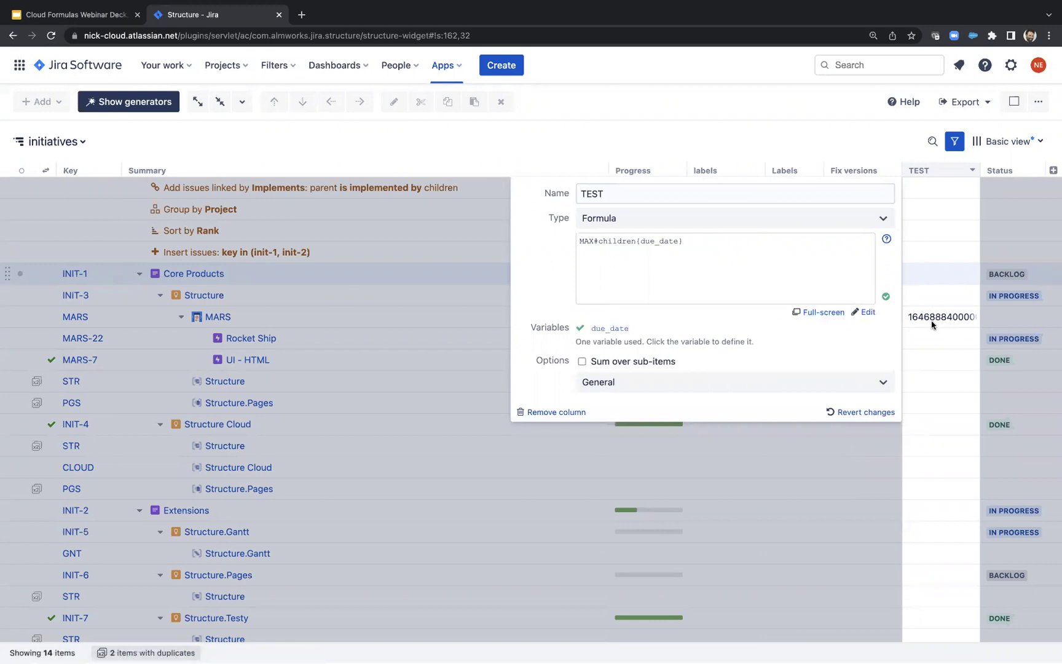
Step: Set the TEST column's output format to Date/Time, close its settings and highlight the date in the MARS row
click(640, 389)
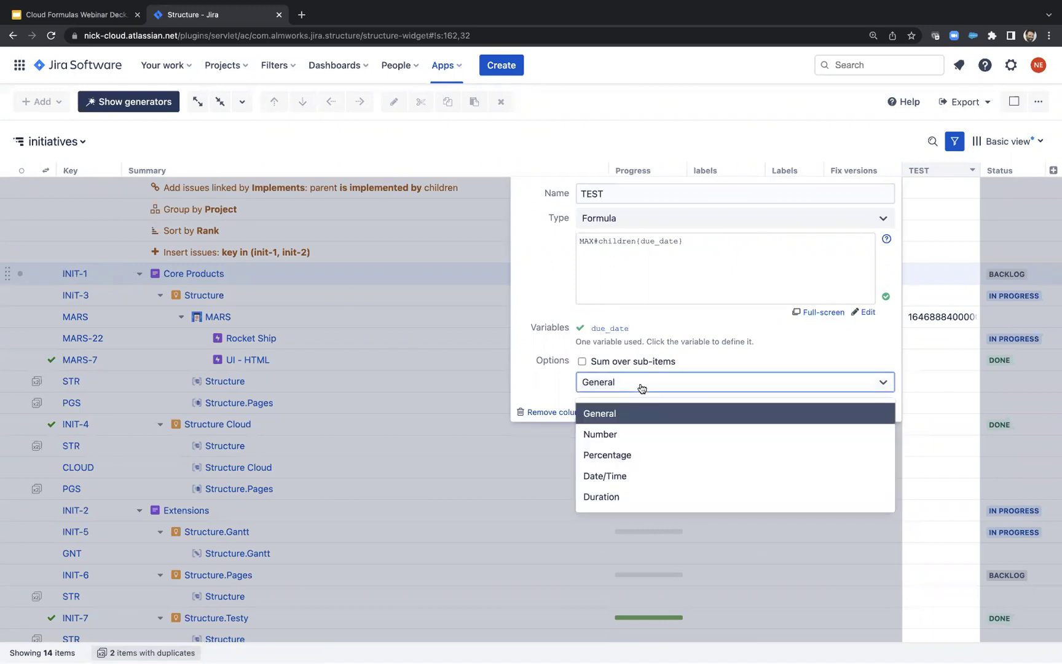
click(644, 474)
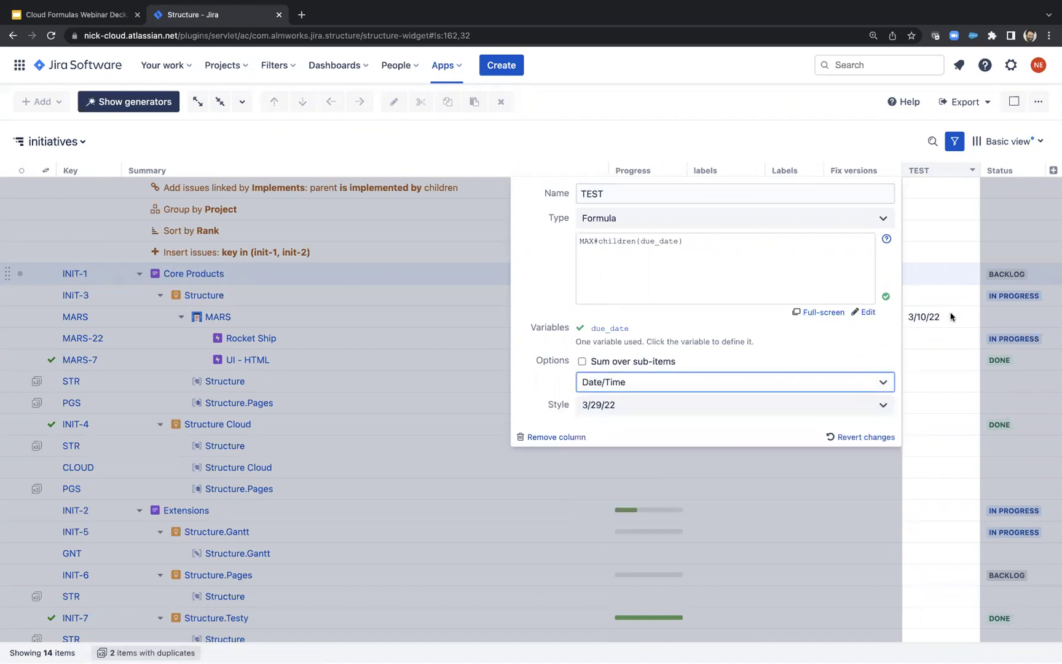
click(922, 319)
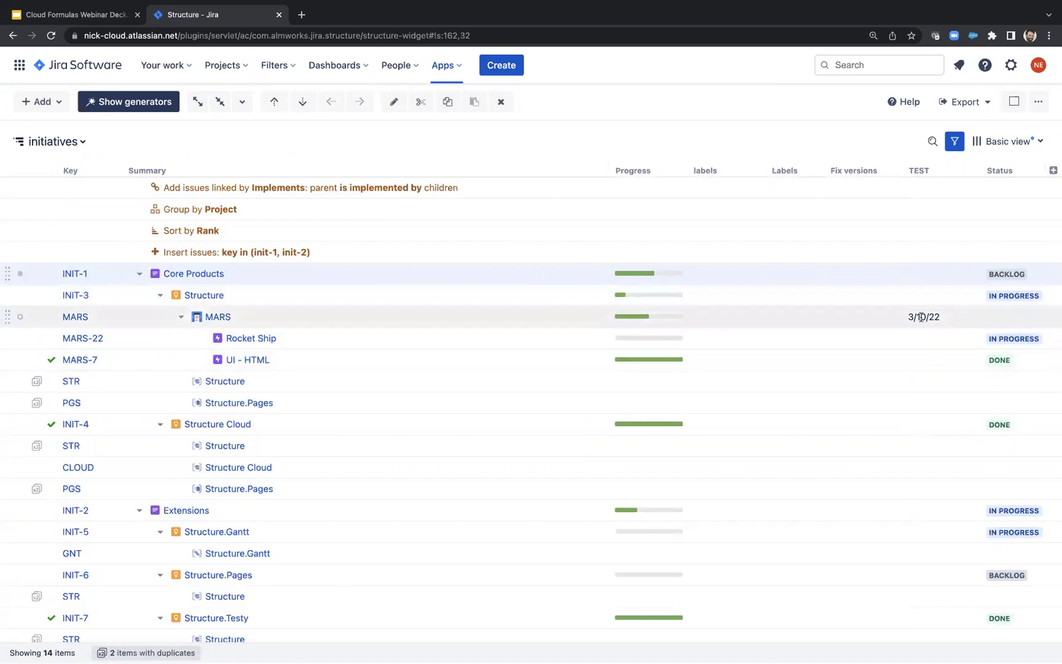
drag(941, 317, 906, 317)
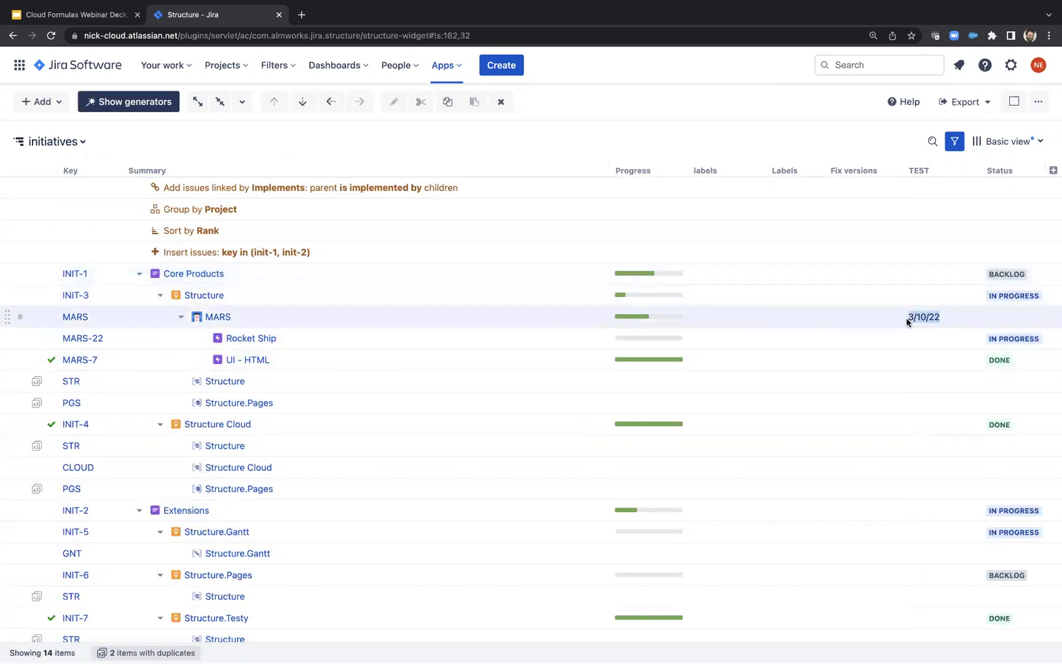
click(916, 318)
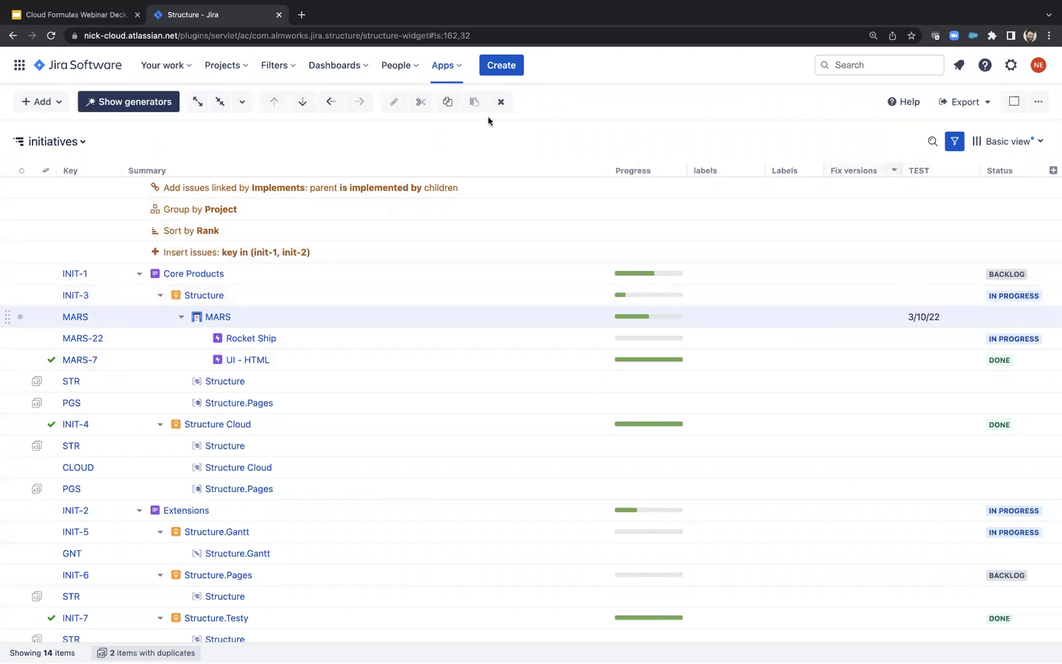
Step: Switch to the Google Slides deck and copy the example formula IF JQL{created < "-4w"} : "scope creep"
click(56, 16)
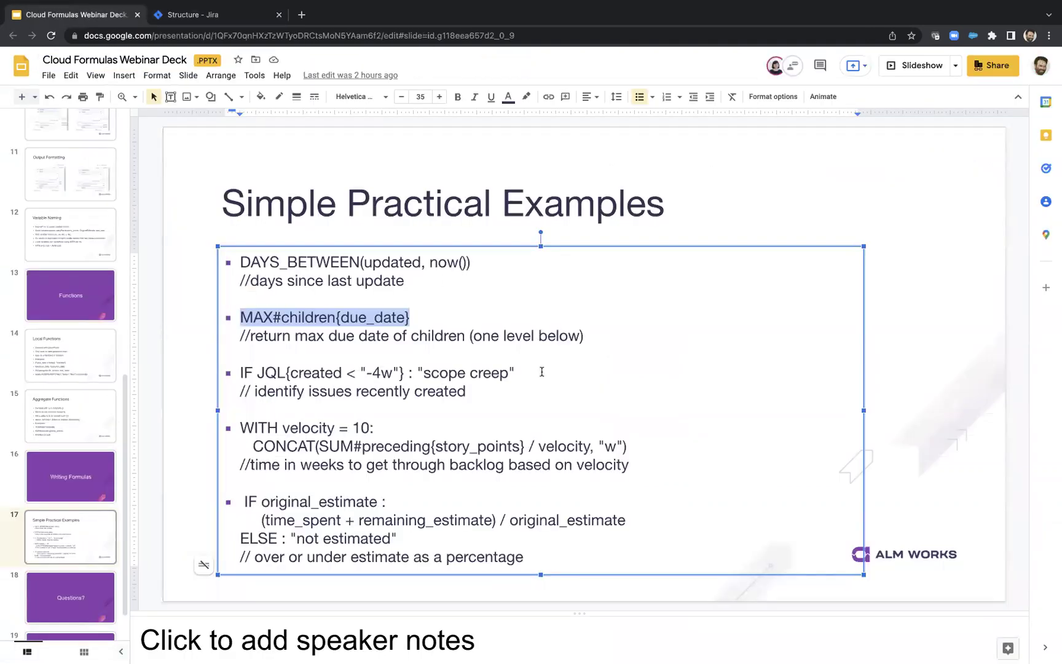
drag(533, 373, 223, 370)
key(super+c)
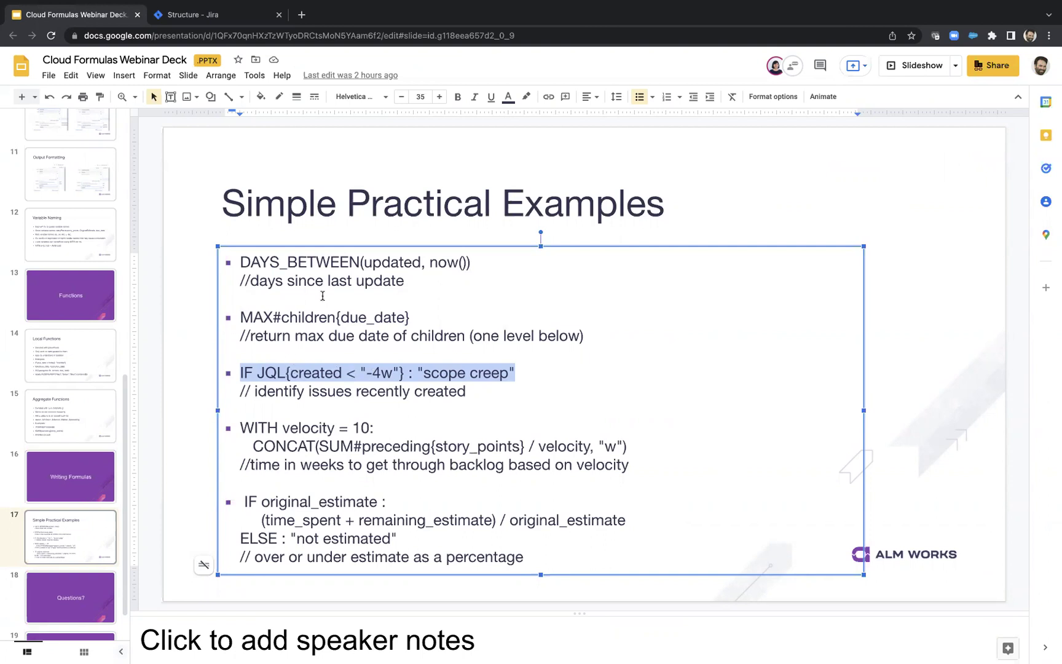
Step: Back in Jira Structure, replace the TEST column's formula with IF JQL{created < "-4w"} : "scope creep" and save it
click(180, 19)
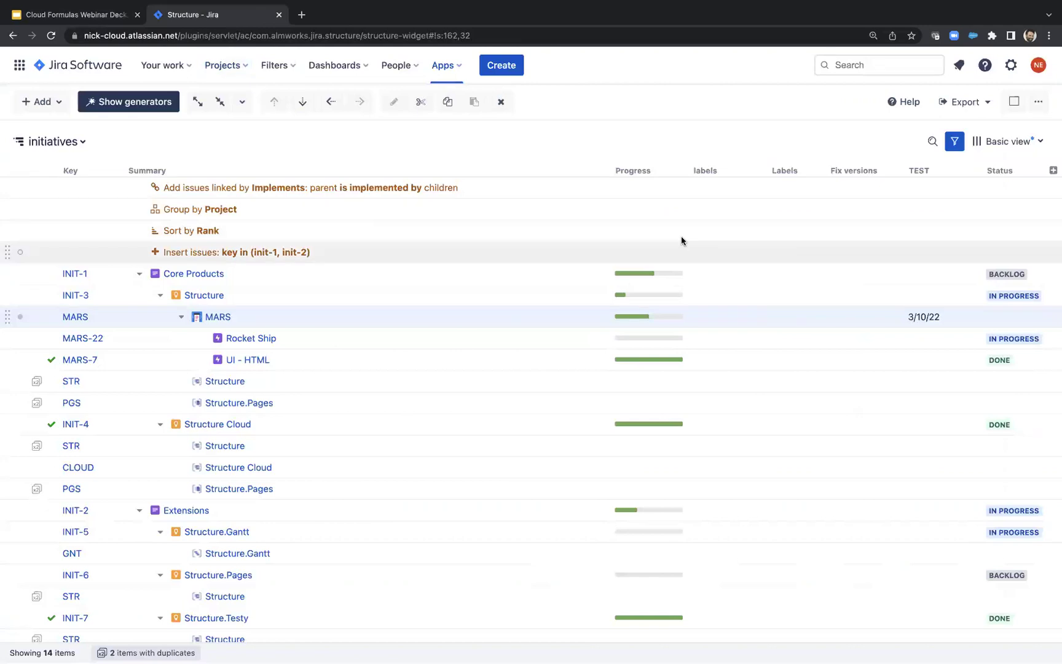
click(972, 171)
click(723, 240)
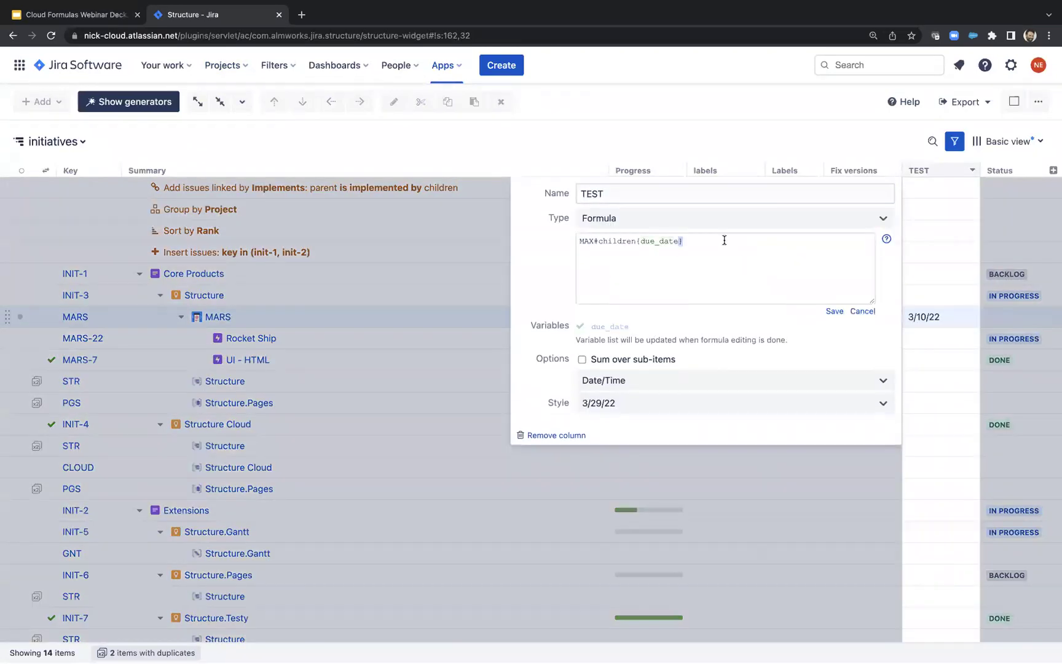
key(super+Tab)
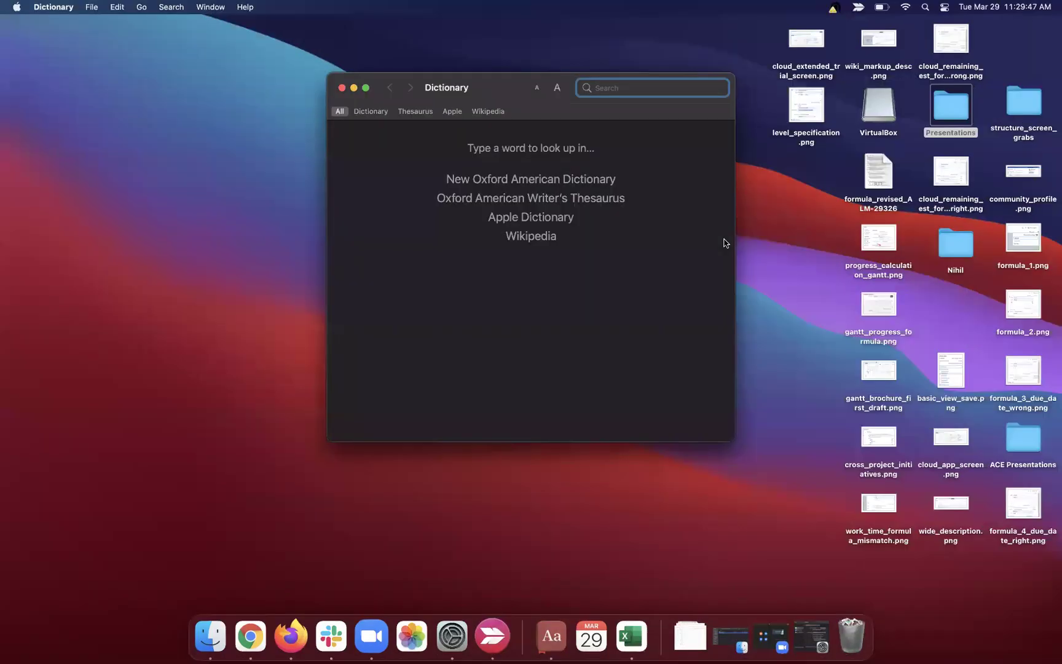
key(super+Tab)
key(BackSpace)
key(BackSpace)
key(BackSpace)
key(BackSpace)
key(BackSpace)
key(BackSpace)
key(BackSpace)
key(BackSpace)
key(BackSpace)
key(BackSpace)
key(BackSpace)
key(BackSpace)
key(BackSpace)
key(BackSpace)
key(BackSpace)
key(BackSpace)
key(BackSpace)
key(BackSpace)
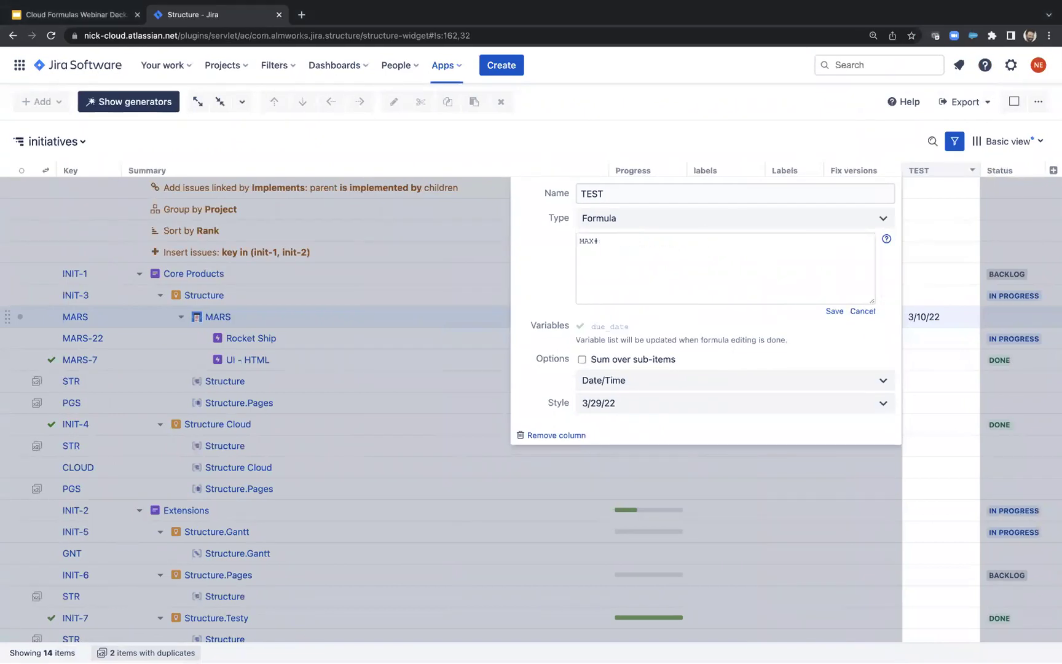
key(super+v)
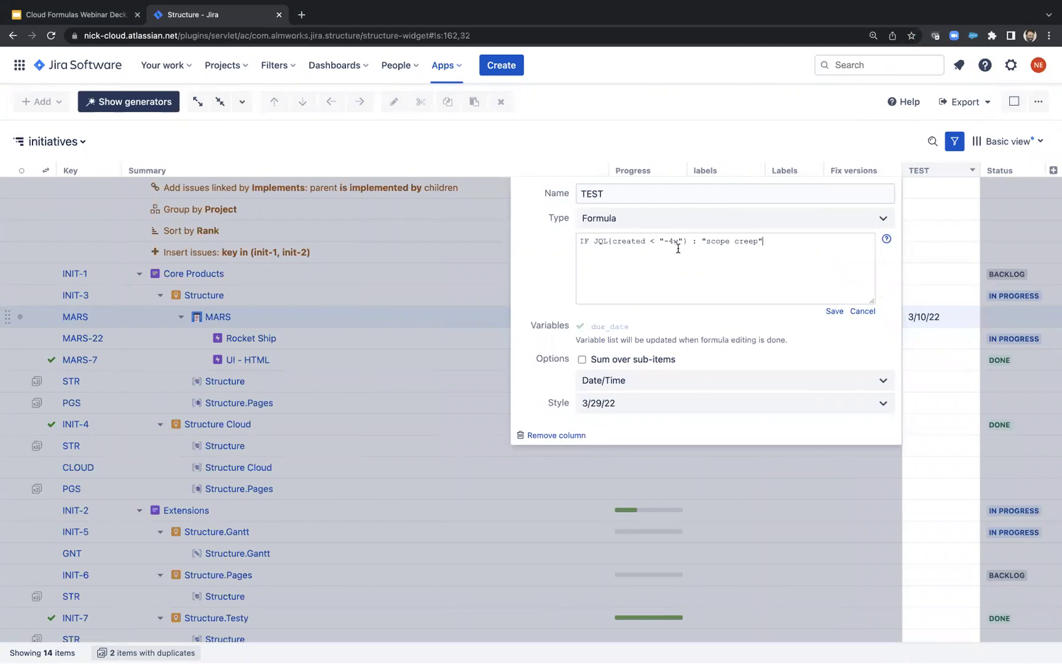
click(835, 311)
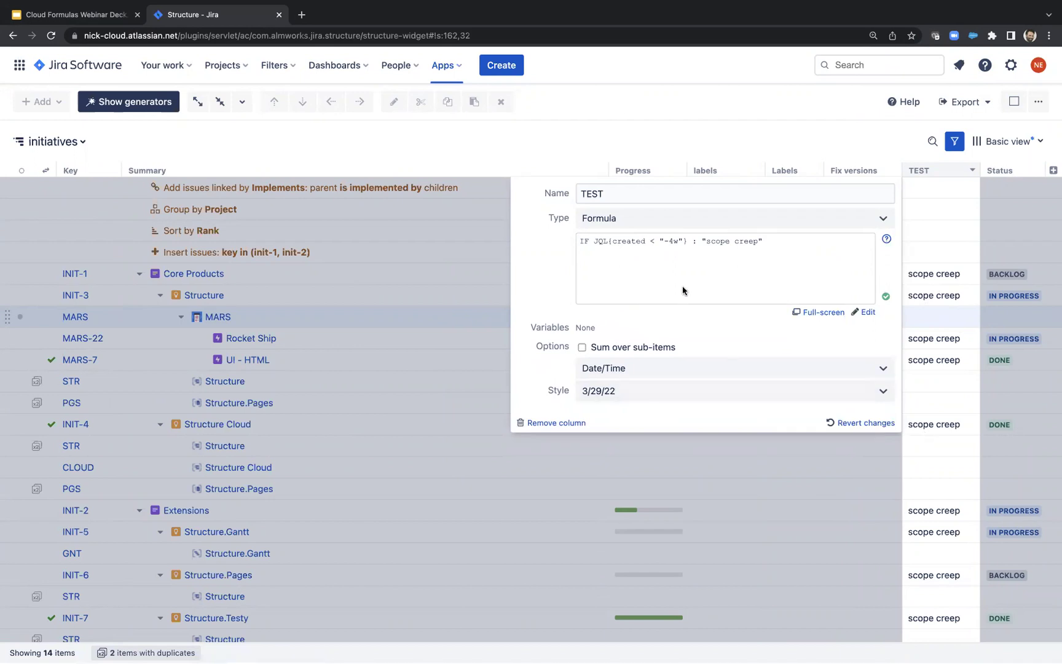
Step: Add the line WITH time = "-4w": above the IF expression, use time in the JQL condition instead of the literal, and save the formula
click(613, 242)
drag(613, 242, 682, 241)
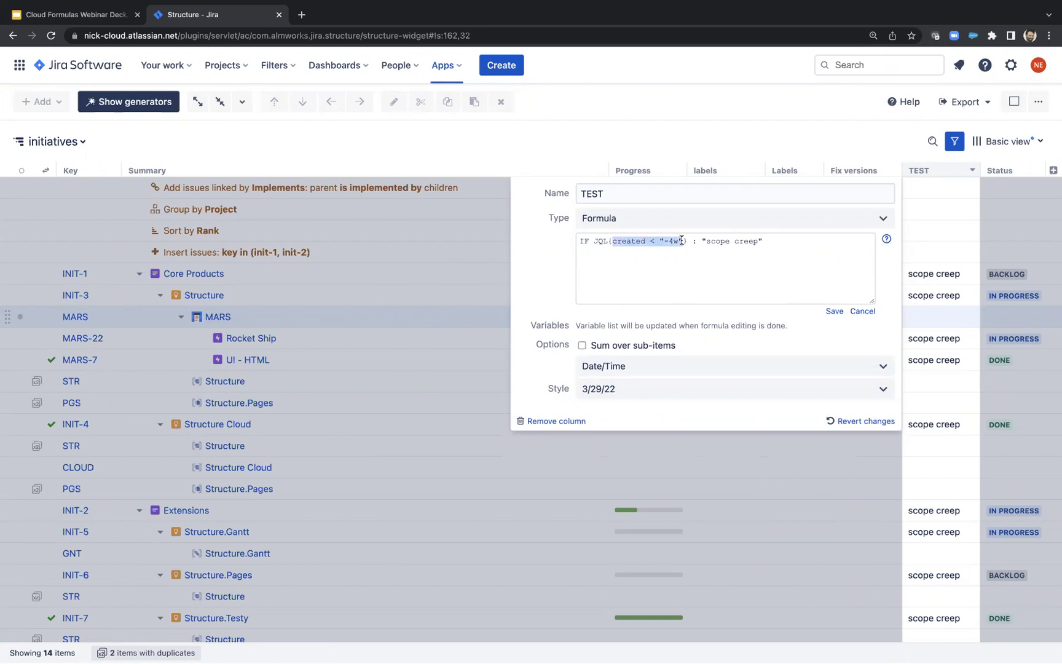
click(681, 241)
click(578, 241)
key(Return)
text(WITH )
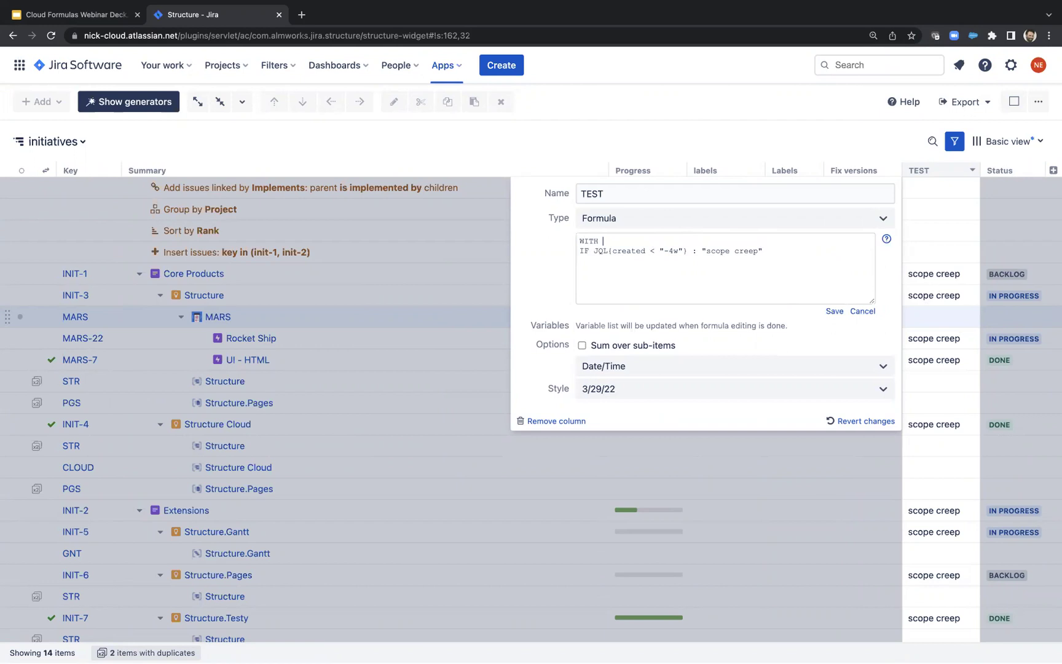
text(= )
text(time)
text(time)
text(")
click(646, 241)
key(BackSpace)
drag(683, 250, 658, 251)
text(time)
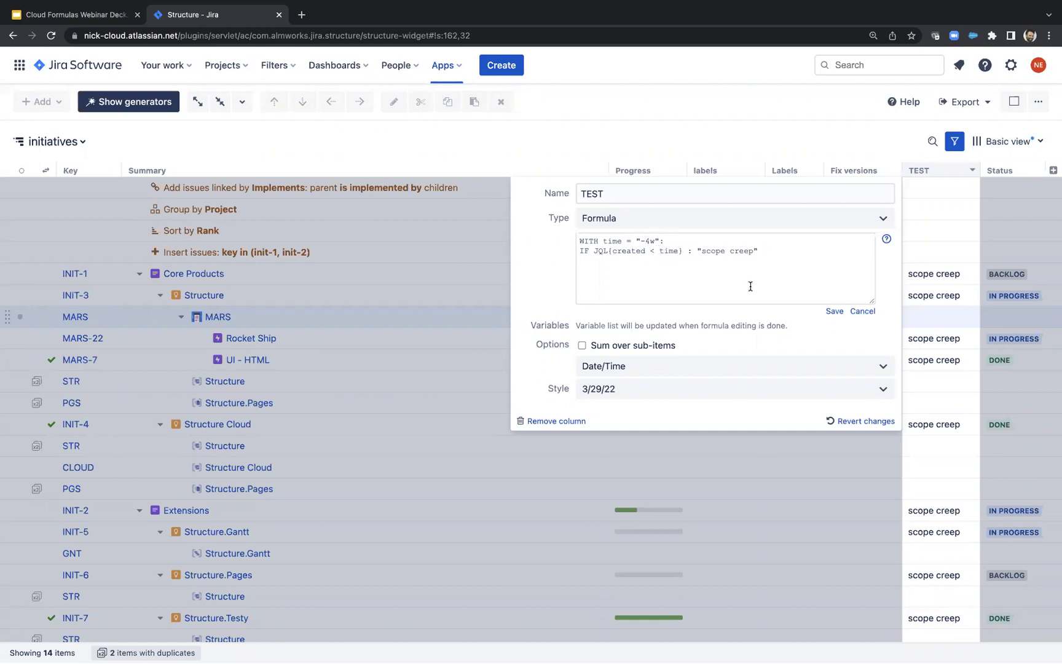
click(834, 311)
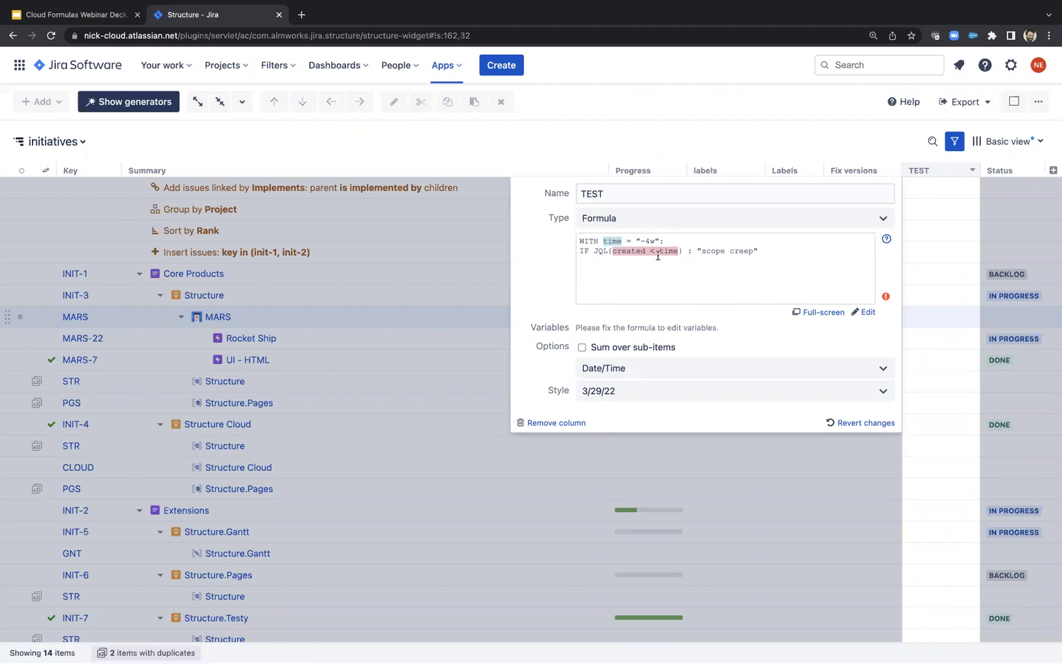
Step: Put the literal "-4w" back into the formula's JQL condition, delete the WITH time line, and highlight the condition
click(676, 251)
drag(679, 251, 662, 251)
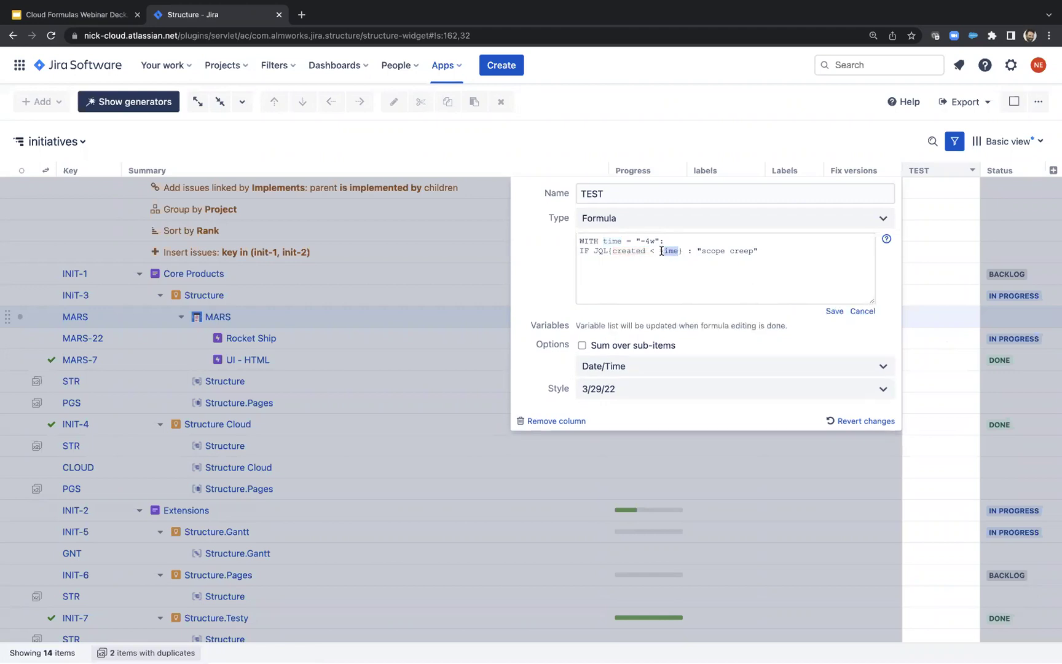
key(BackSpace)
text("-4w")
drag(668, 241, 577, 241)
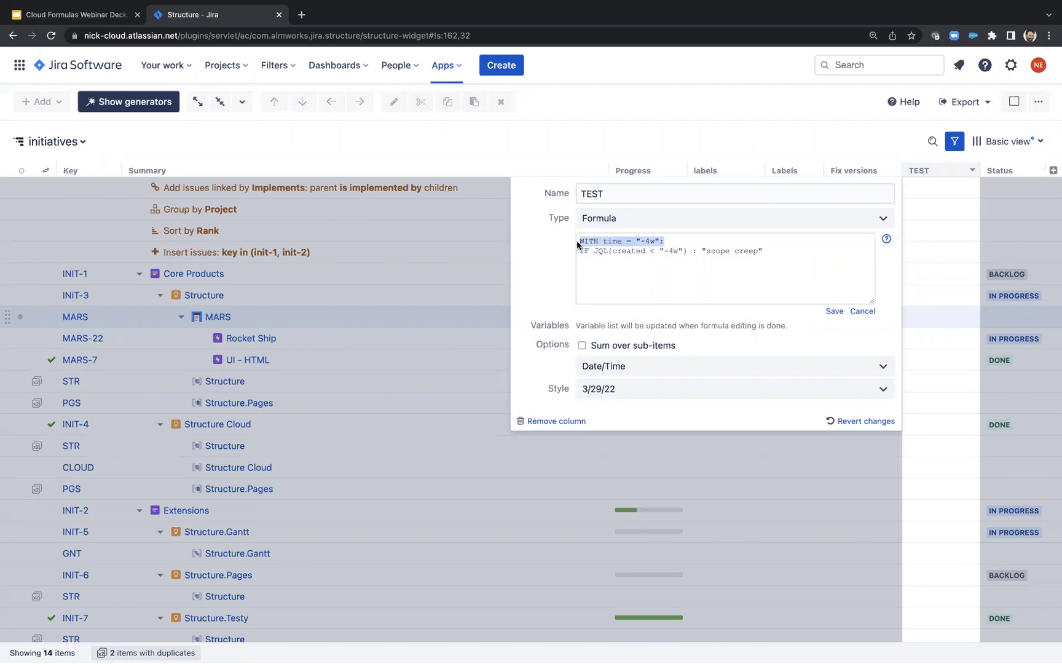
key(BackSpace)
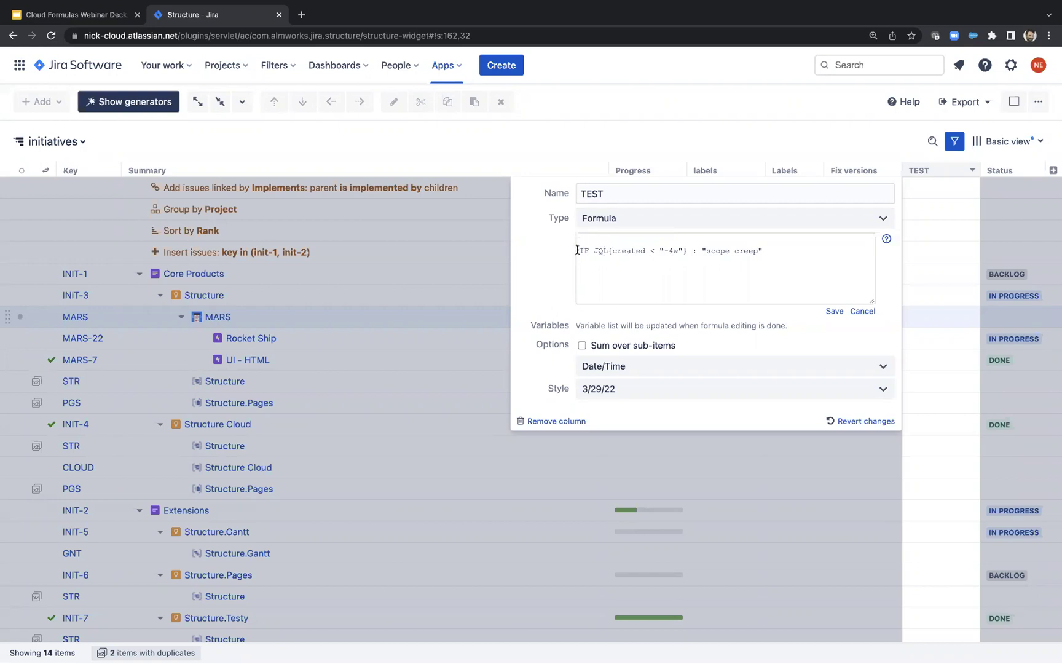
key(BackSpace)
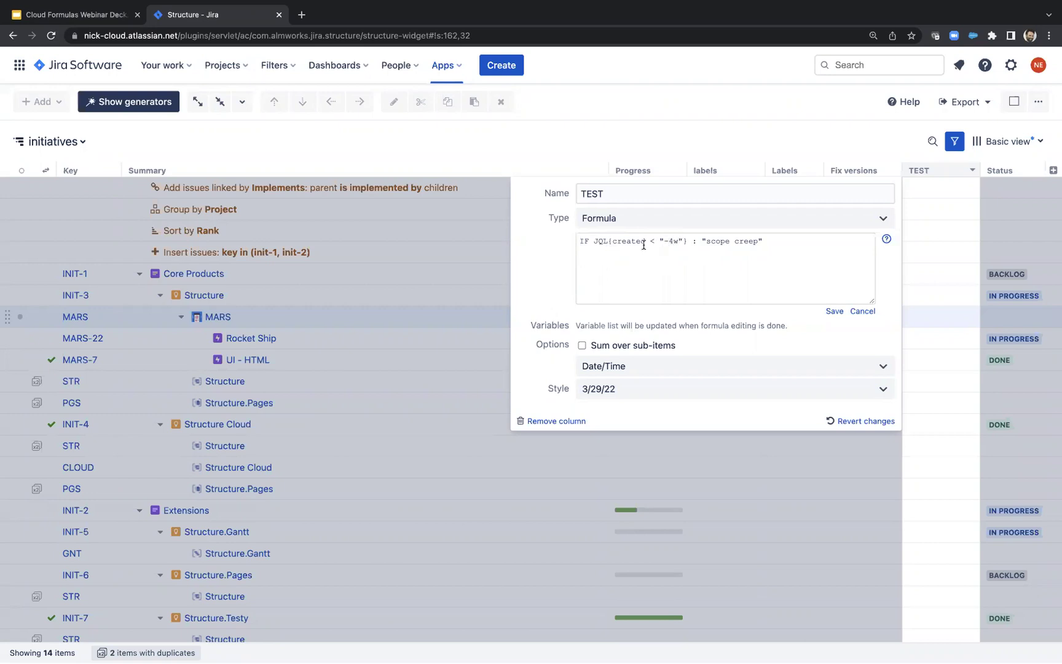
drag(687, 240, 613, 240)
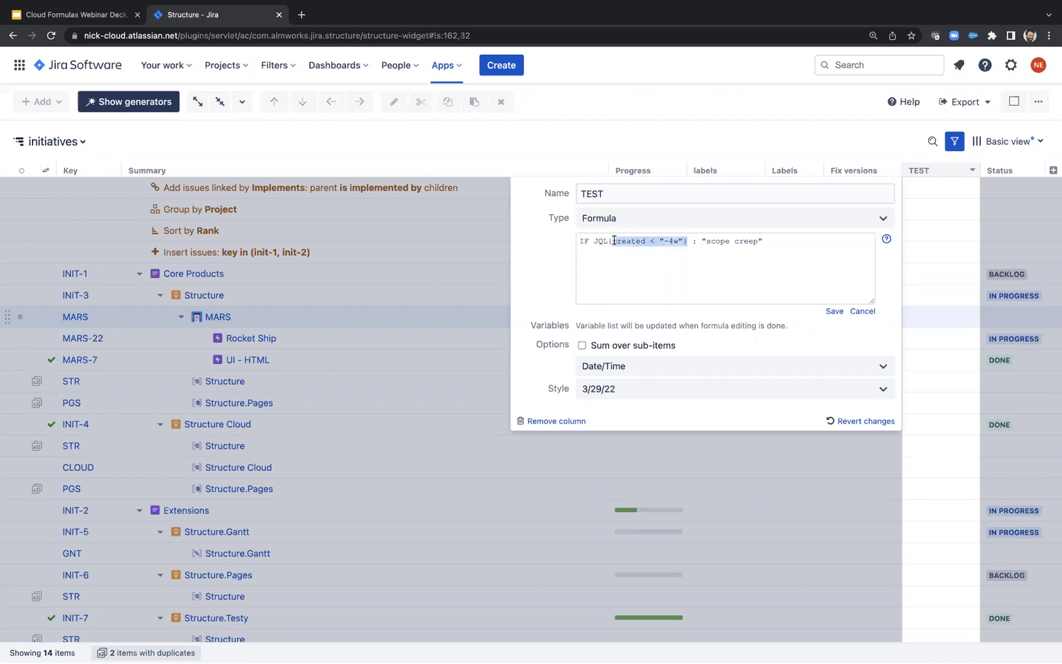
click(610, 240)
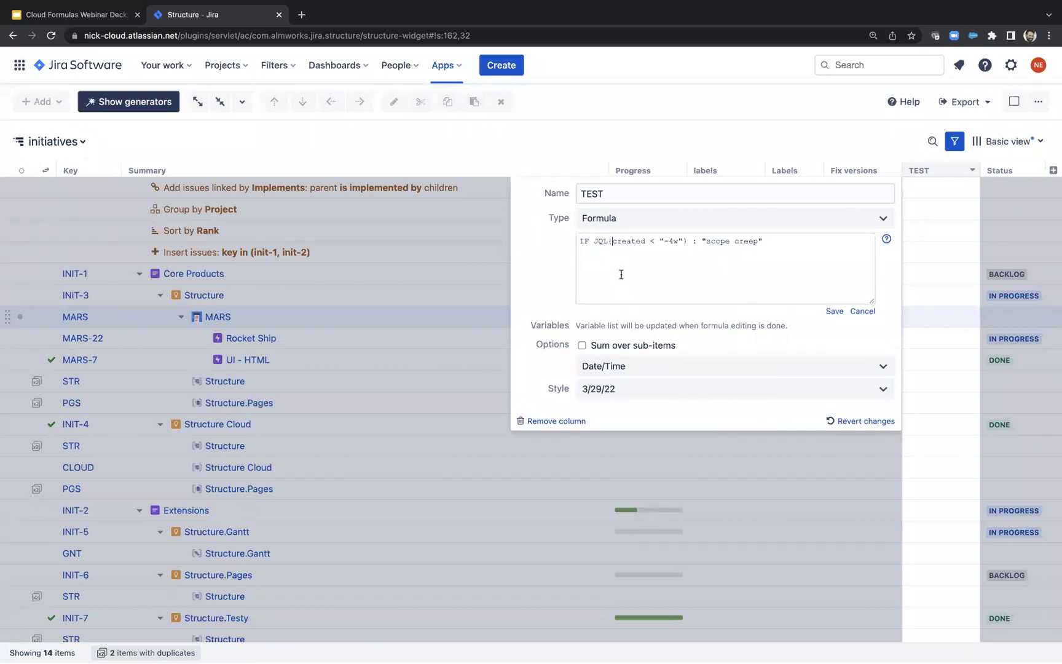
Step: Switch to the Google Slides deck and copy the formula WITH velocity = 10: CONCAT(SUM#preceding{story_points} / velocity, "w")
click(91, 10)
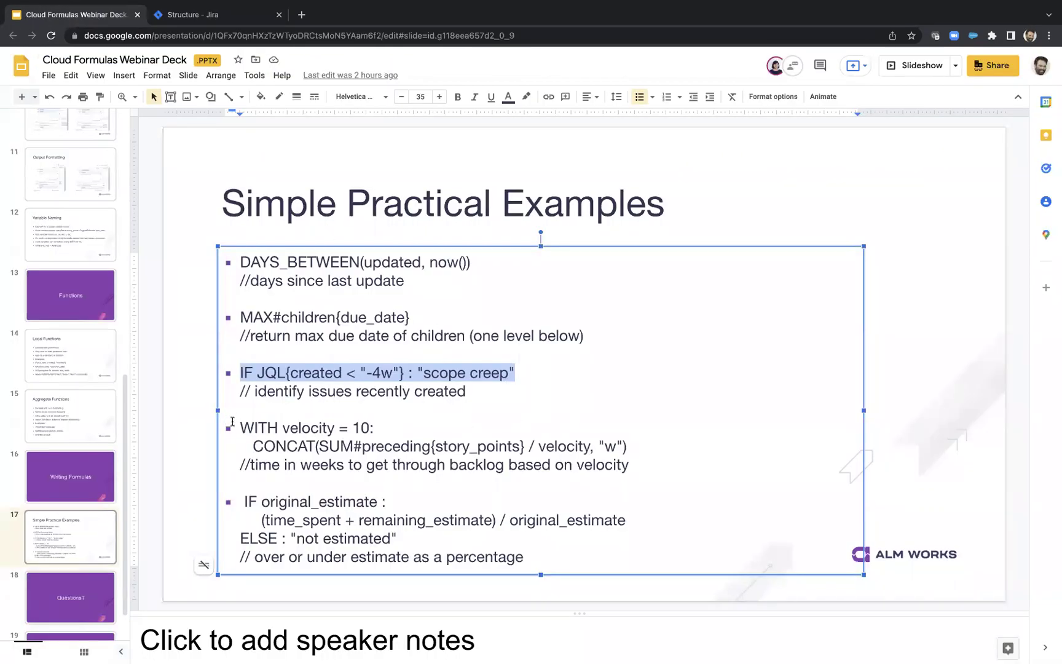
drag(237, 424, 649, 441)
key(super+c)
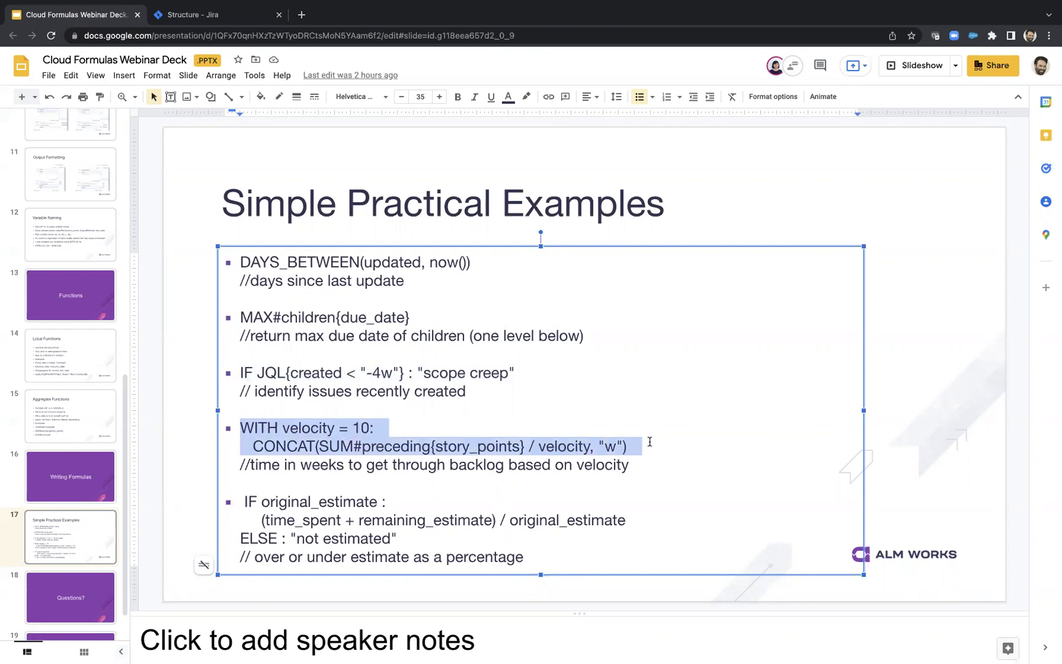
Step: Back in Jira Structure, open the Scrum structure and apply Basic view to it
click(186, 14)
click(84, 143)
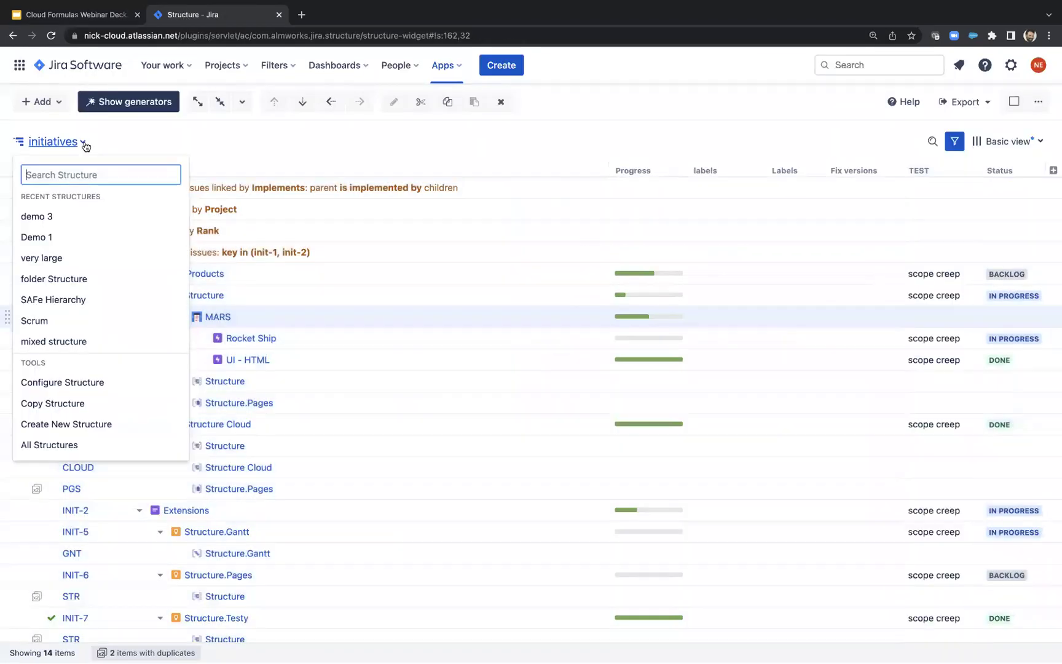
click(79, 320)
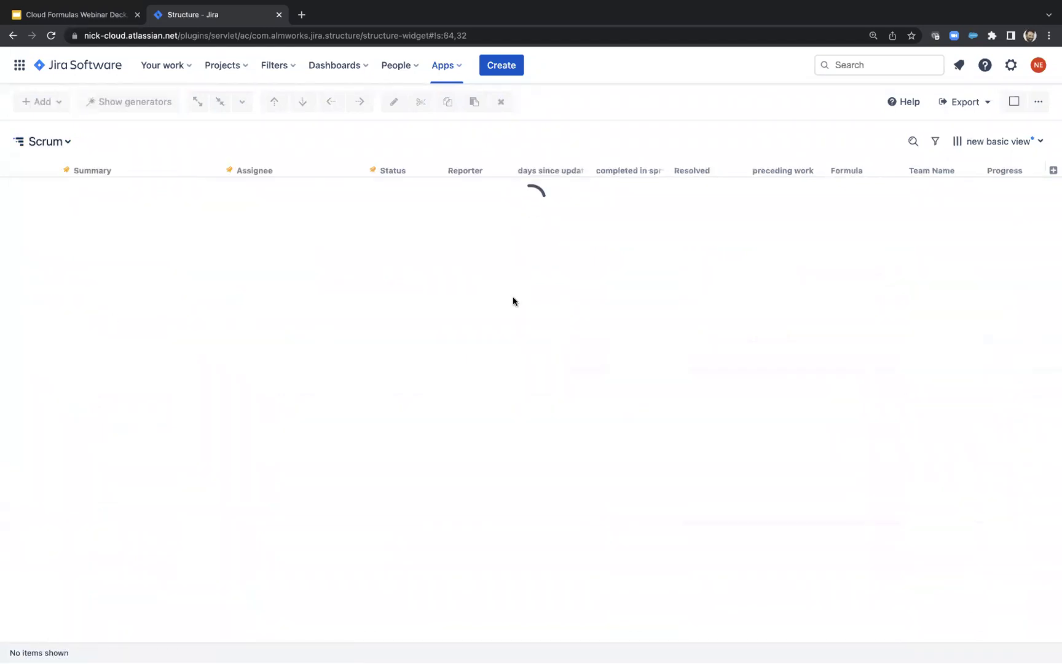
click(1021, 144)
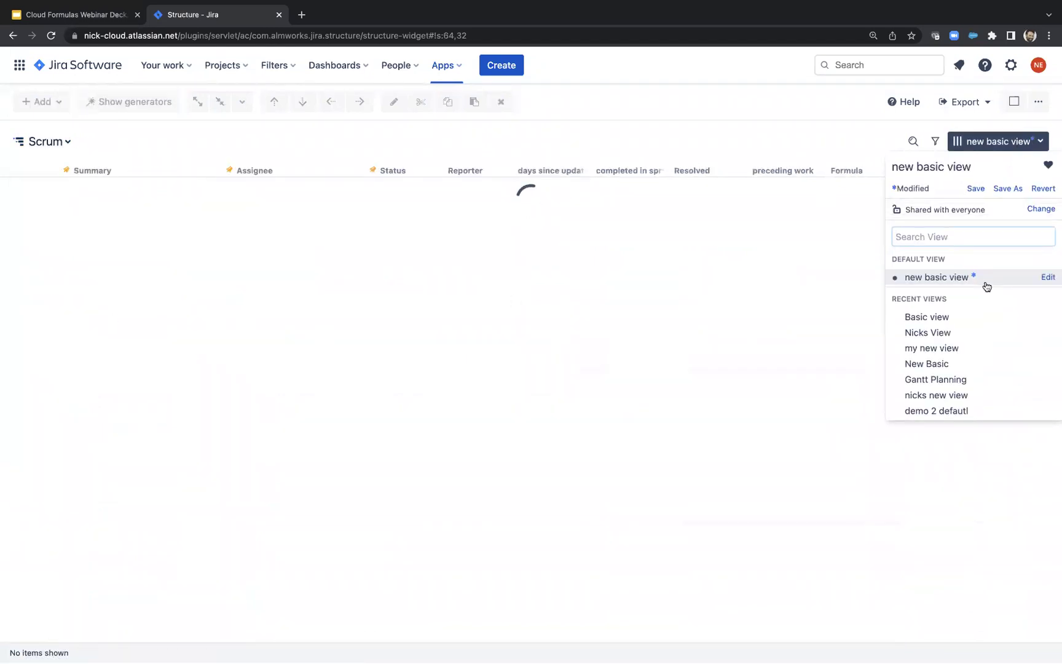
click(961, 316)
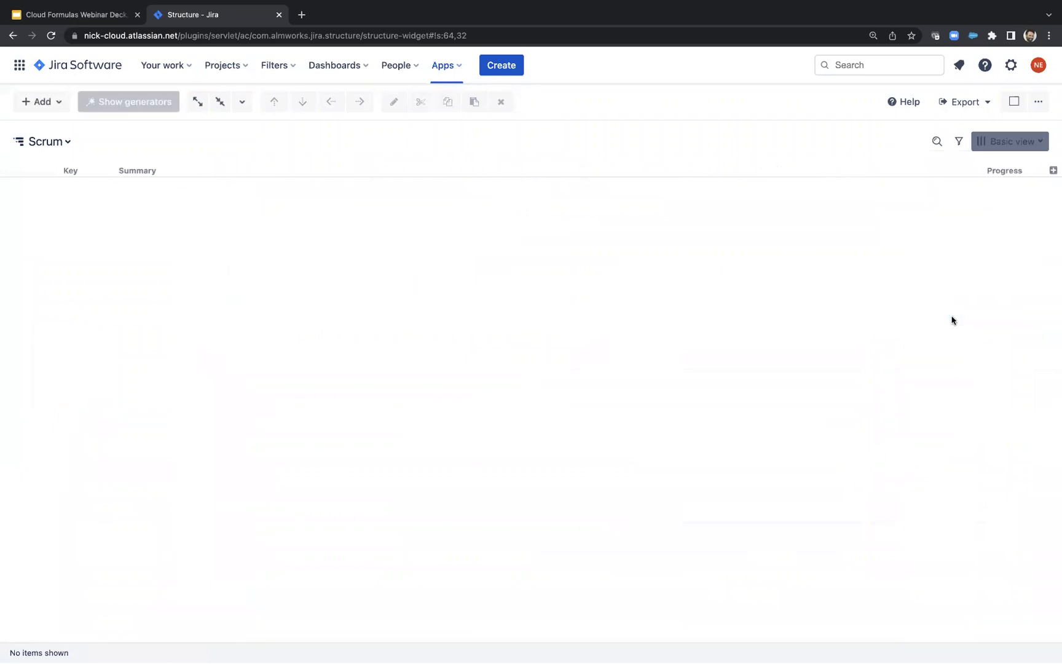
Step: Add a Formula column to the Scrum structure and name it "time to get to"
click(1054, 171)
text(form)
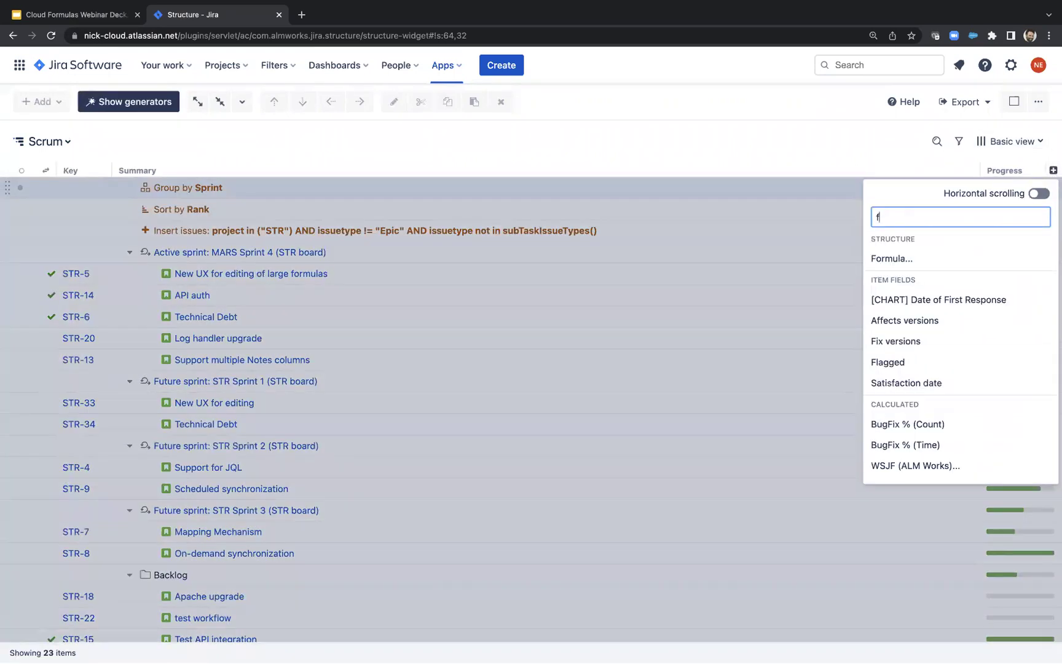
click(941, 268)
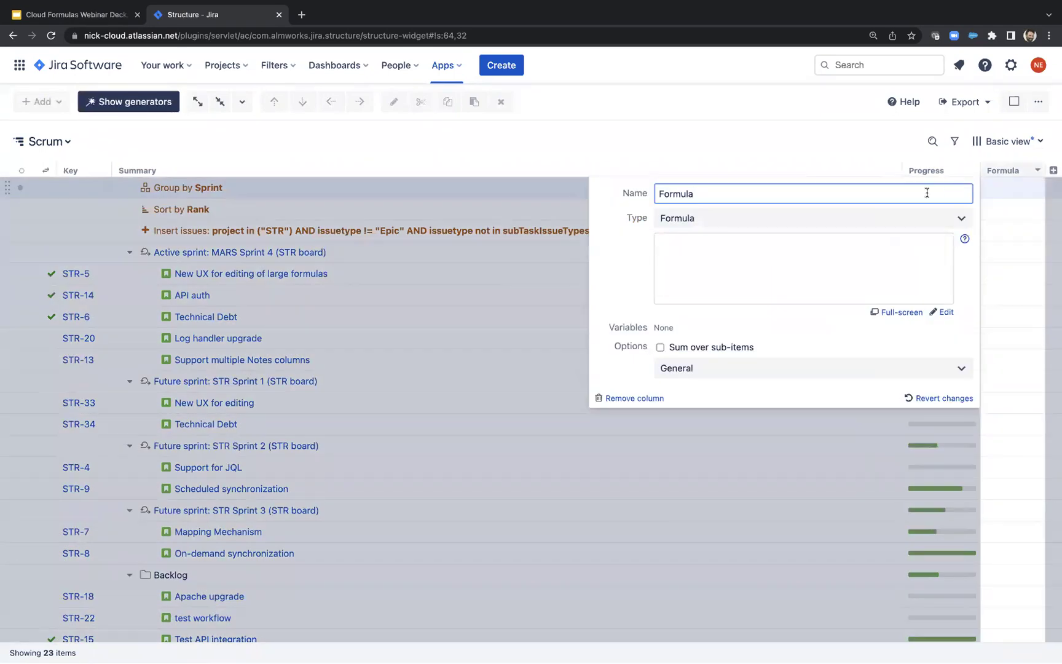
key(super+a)
text(time)
text( to c)
text(omple)
key(BackSpace)
key(BackSpace)
key(BackSpace)
key(BackSpace)
key(BackSpace)
key(BackSpace)
text(get t)
key(BackSpace)
key(BackSpace)
key(BackSpace)
text(o get t)
Step: Paste the copied velocity formula into the new column, highlight its velocity, SUM#preceding and CONCAT parts, and save it
click(713, 249)
key(super+v)
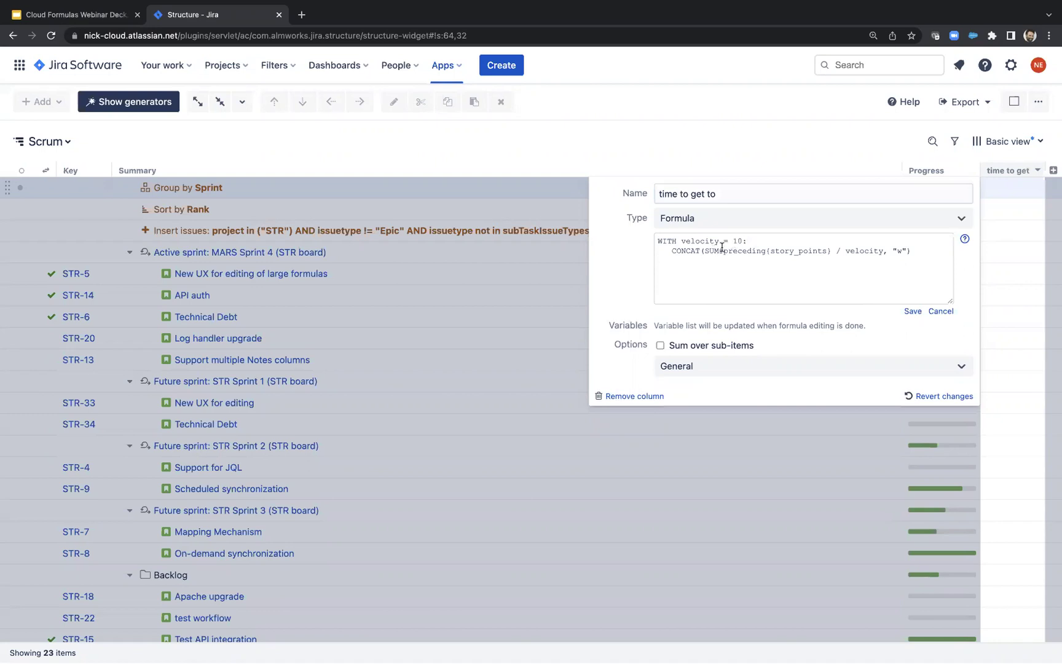
drag(684, 240, 748, 240)
click(748, 240)
drag(667, 251, 830, 249)
click(705, 251)
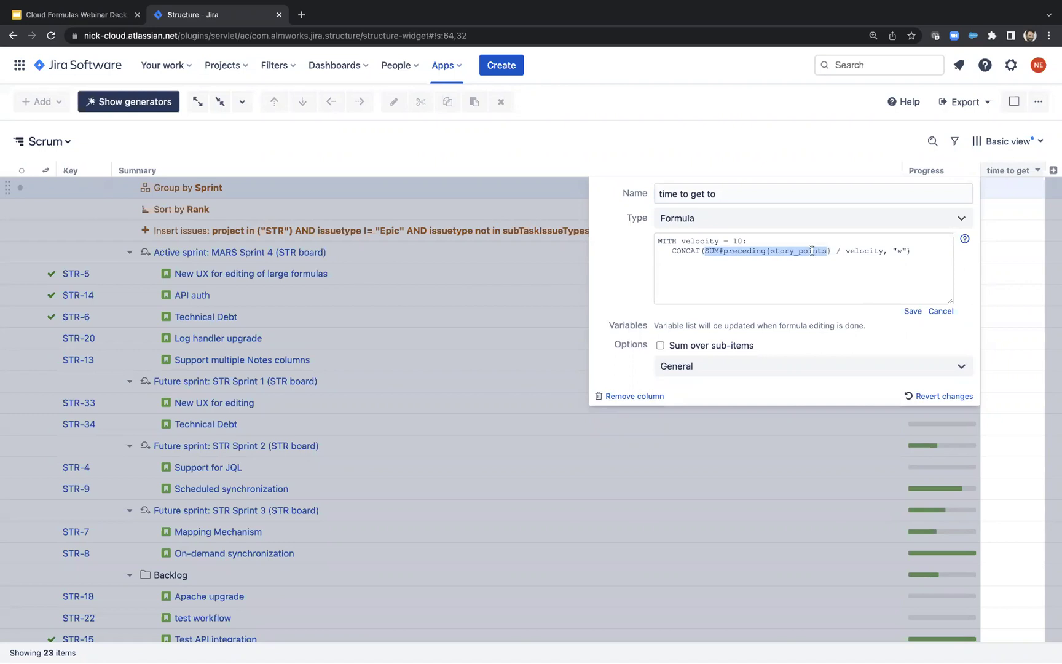
drag(884, 251, 705, 247)
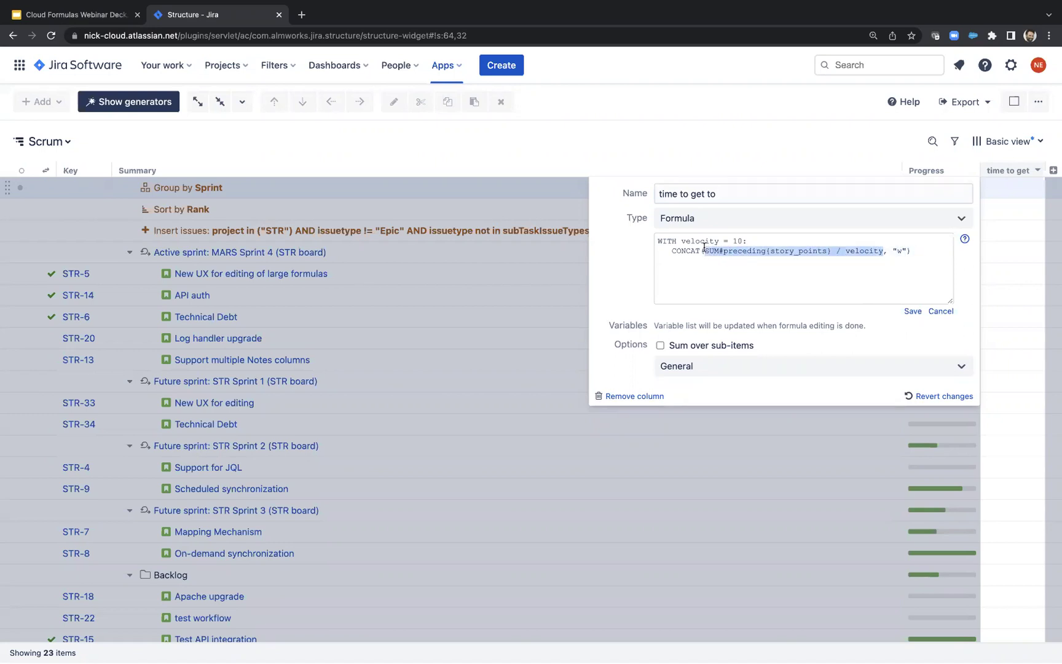
click(705, 247)
drag(845, 251, 877, 252)
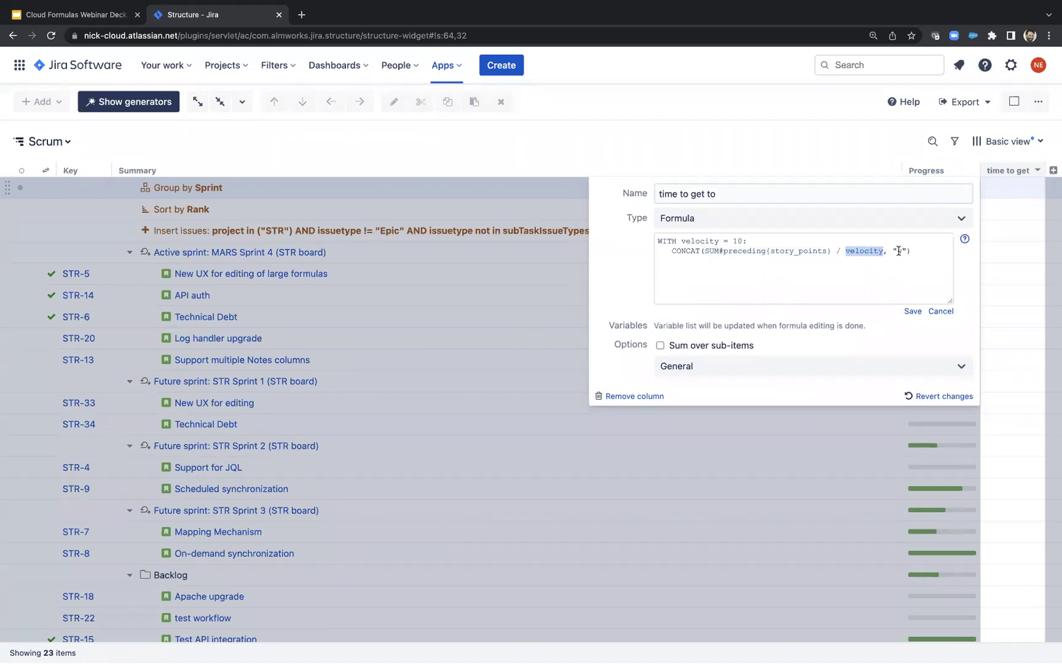
drag(912, 251, 886, 249)
click(886, 249)
double_click(685, 251)
click(891, 251)
click(914, 312)
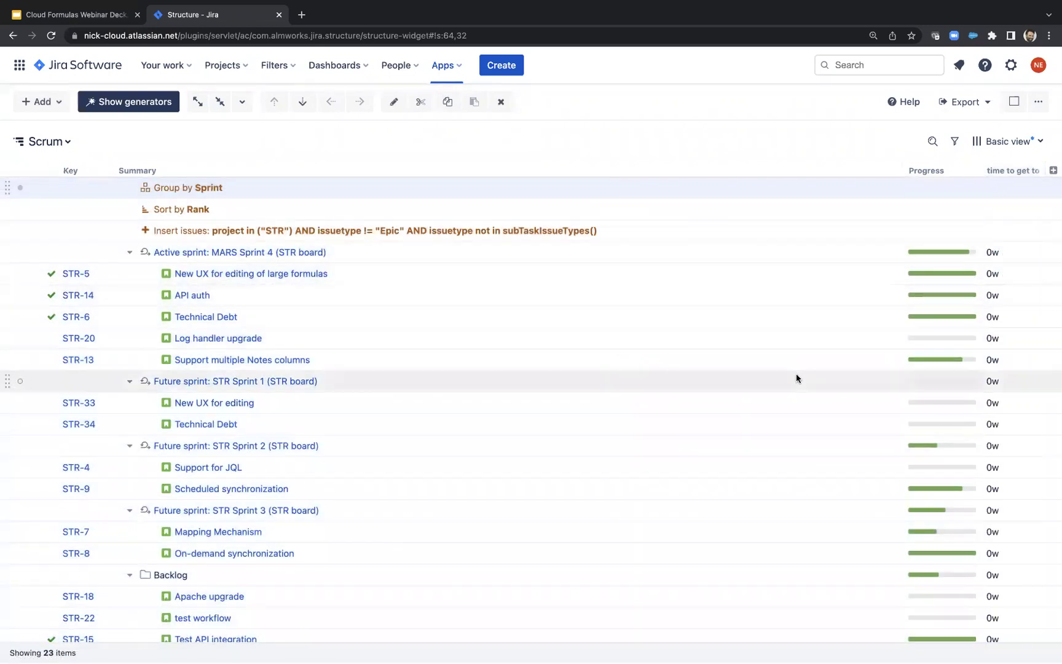
Step: Add the Story Points item field as a column and widen it so its full heading fits
scroll(796, 373, down, 3)
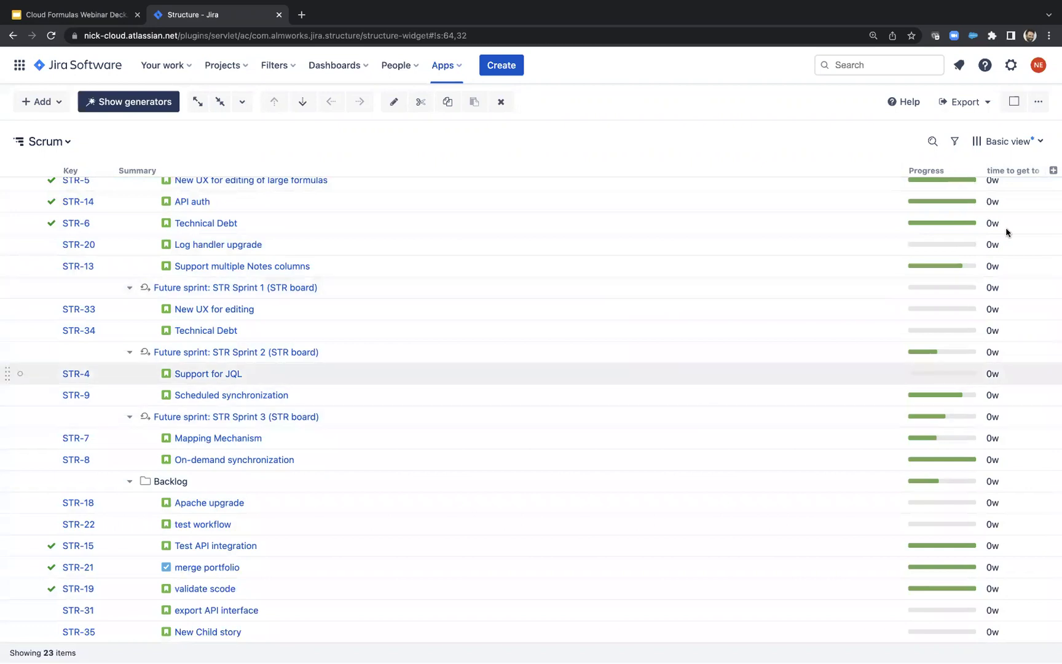
click(1053, 169)
text(stor)
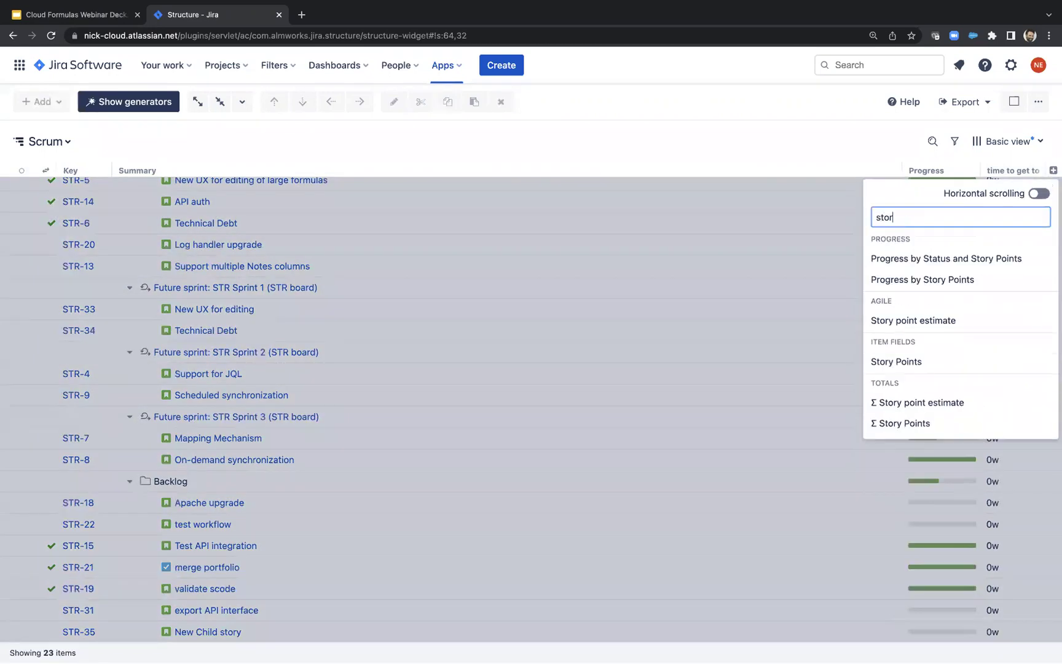
click(921, 361)
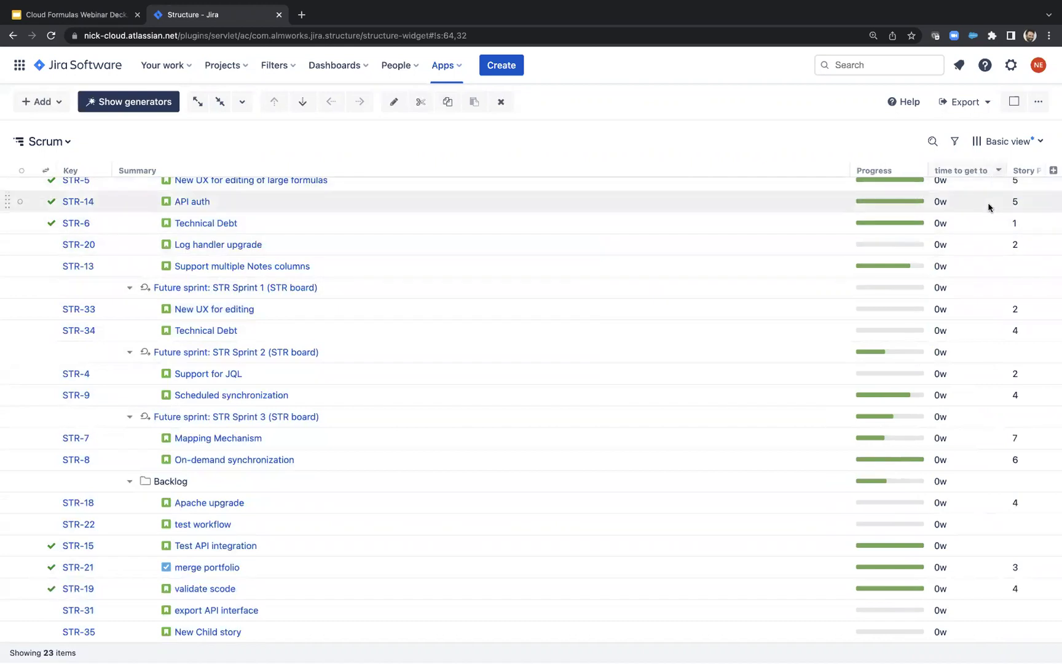
drag(1009, 170, 969, 174)
Step: Map the story_points variable of the "time to get to" formula to the Story Points field and close the column settings
click(971, 171)
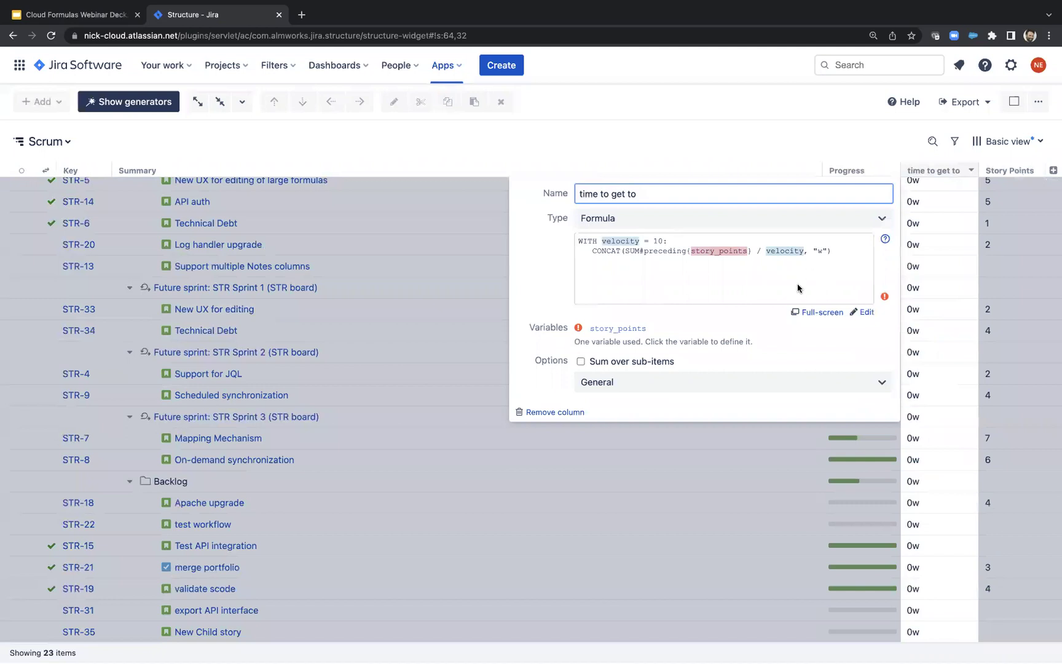
click(637, 334)
click(643, 366)
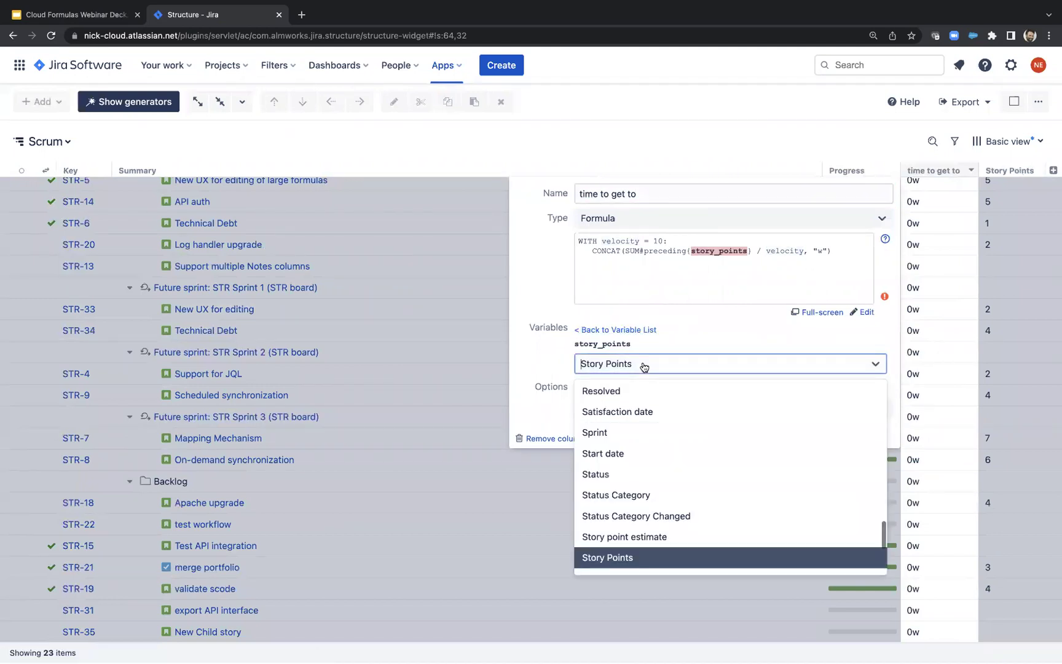
click(621, 557)
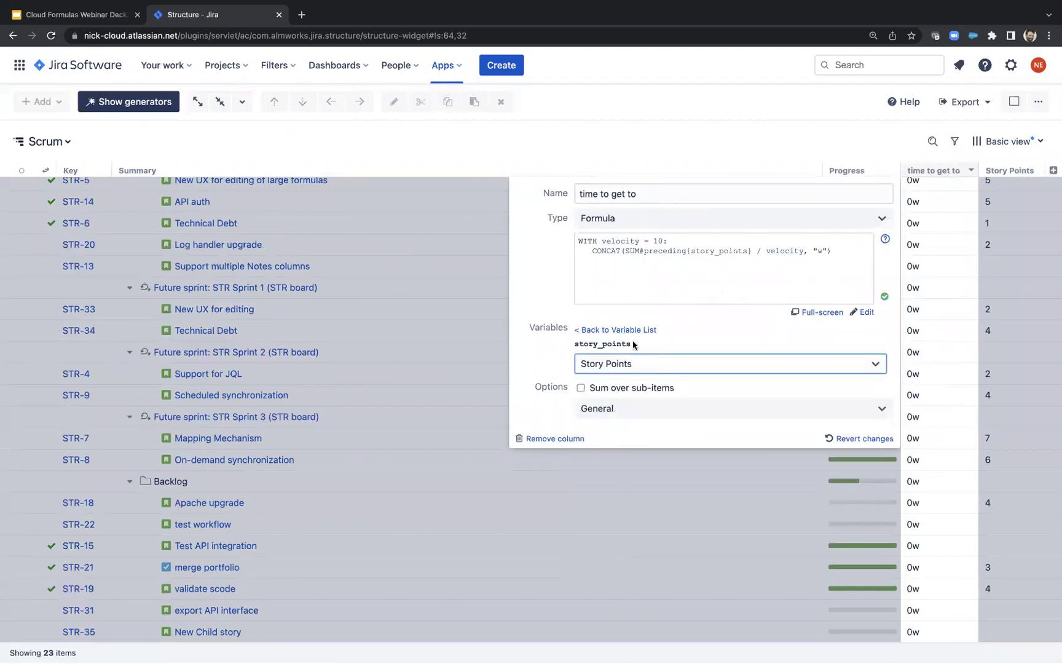
click(629, 331)
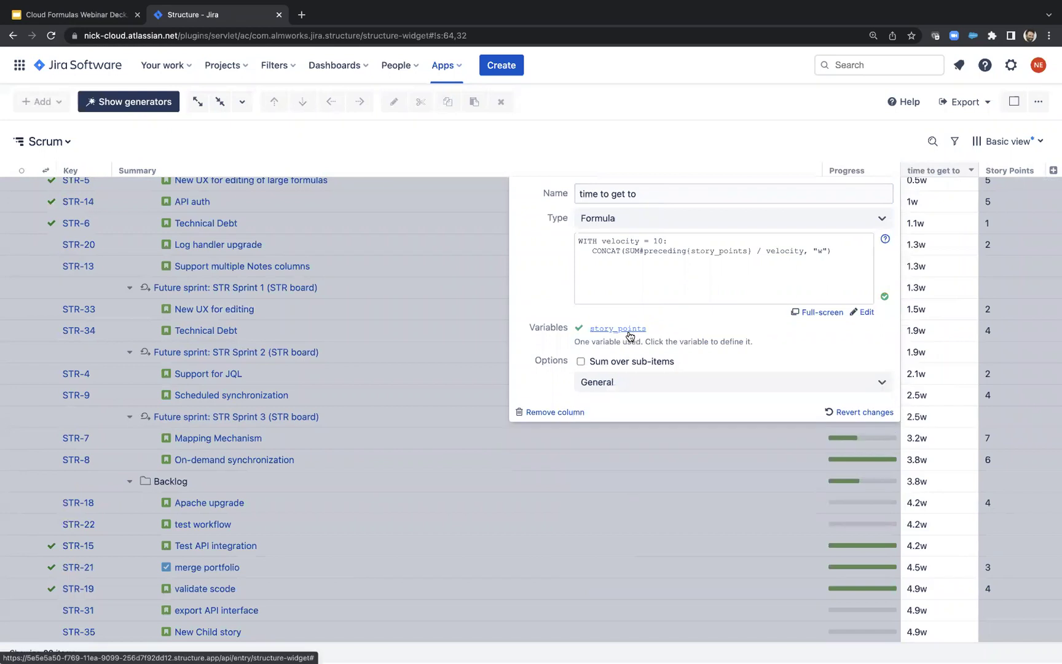
click(930, 325)
Step: Compare the "time to get to" values with the story points, highlighting the results for STR-5 and STR-18
scroll(939, 249, up, 3)
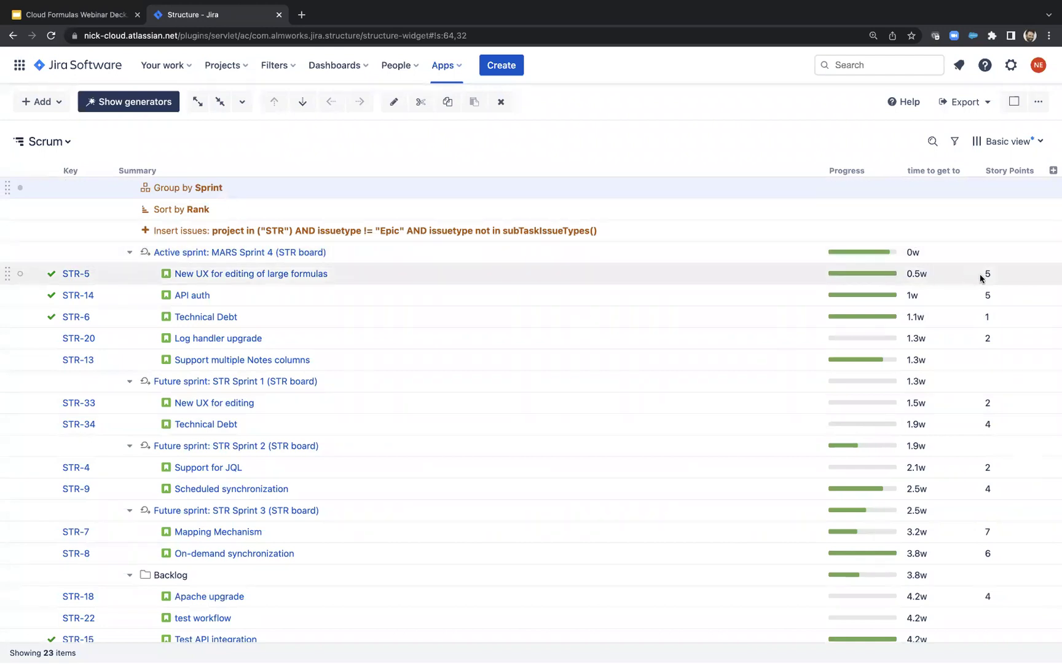
click(916, 275)
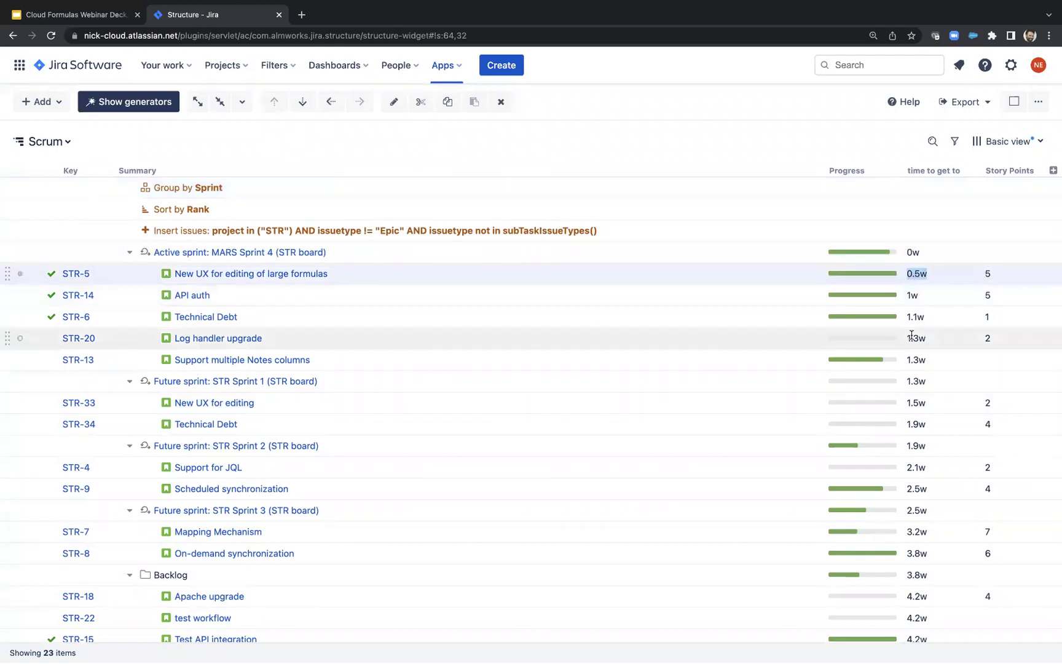
scroll(911, 348, down, 3)
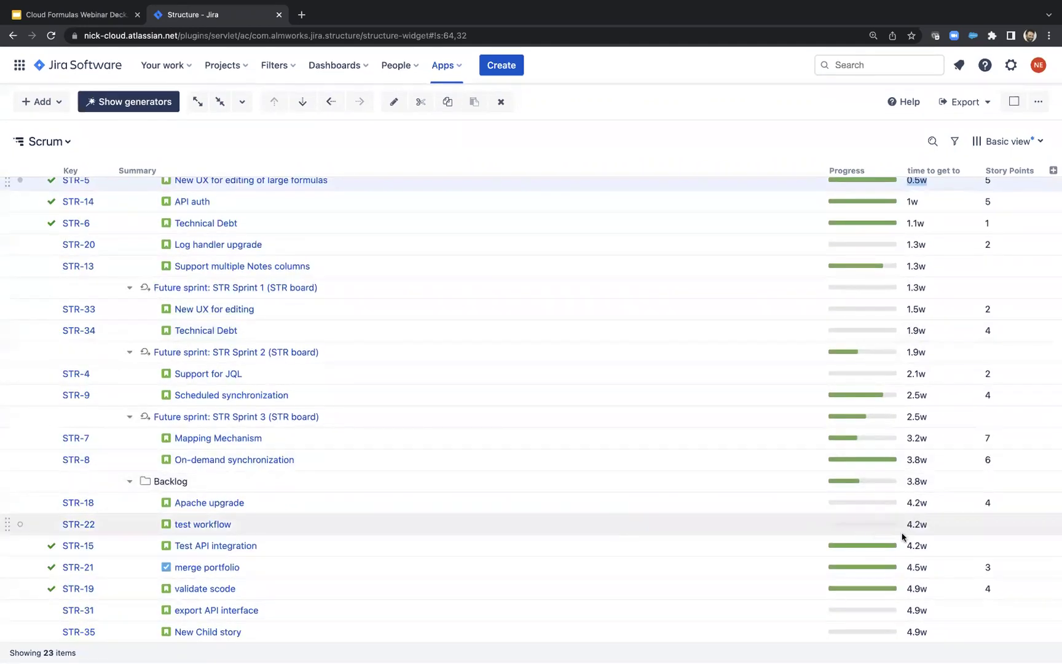
click(800, 496)
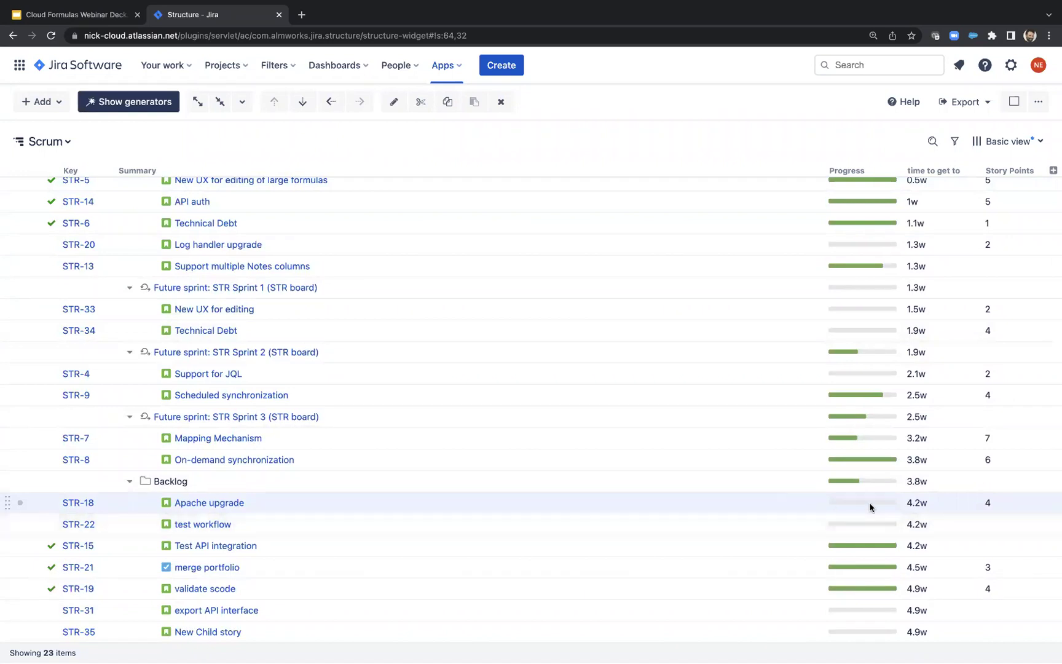
mouse_move(870, 506)
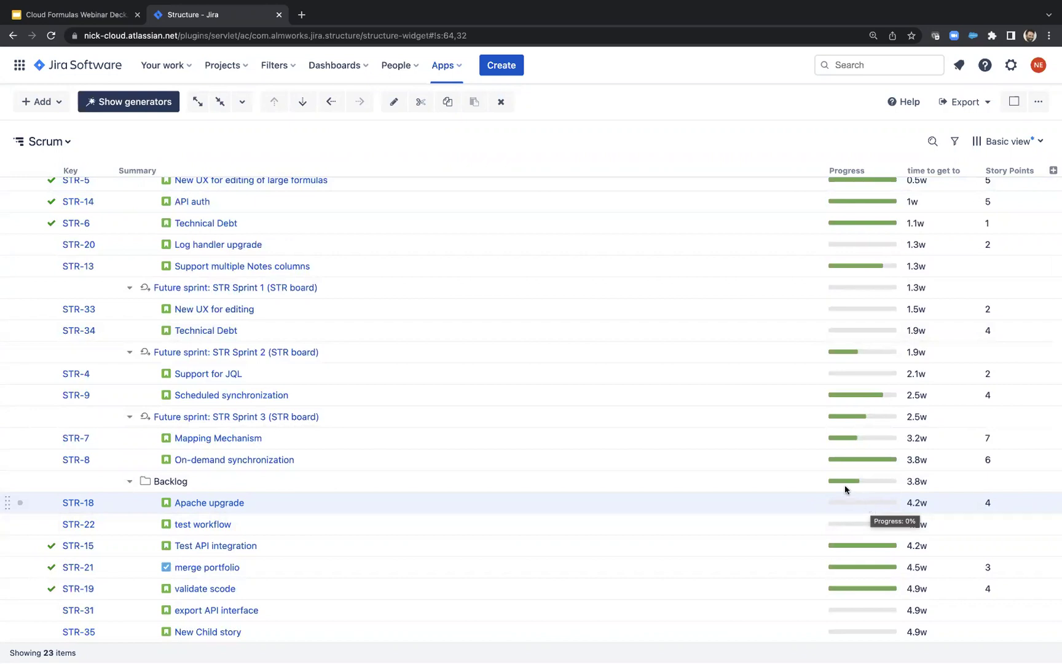
mouse_move(851, 463)
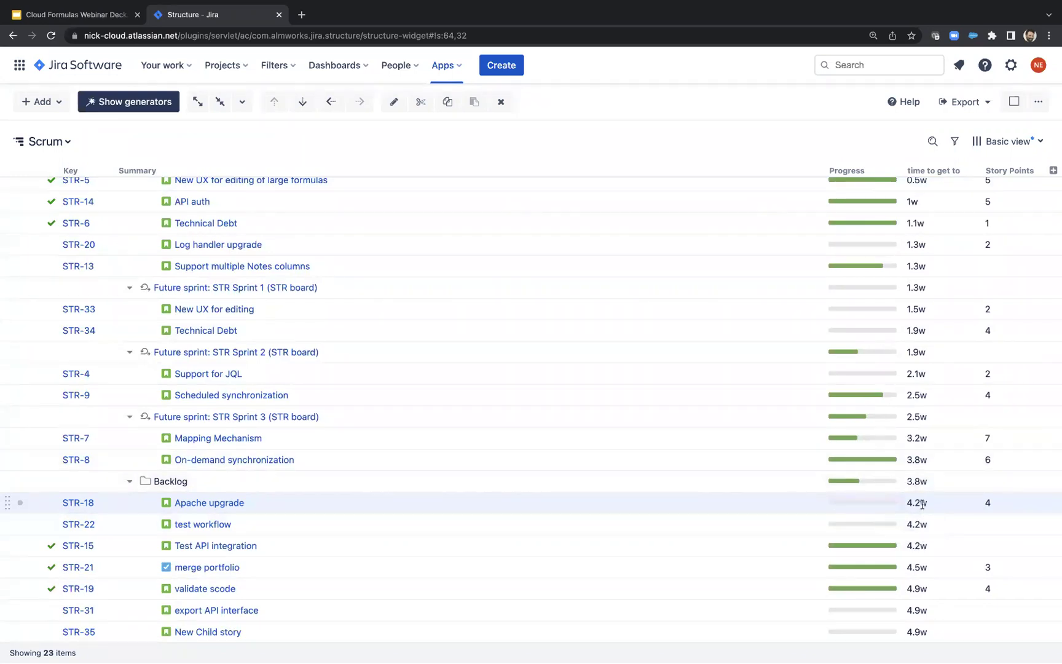
drag(932, 502, 907, 504)
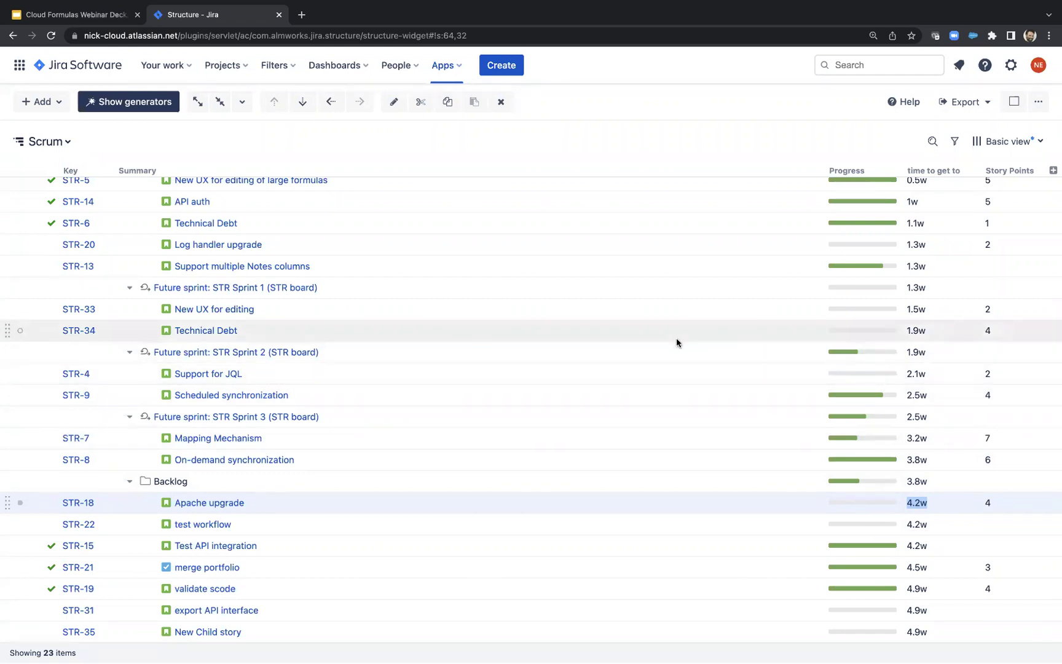
Step: Switch to the webinar deck, copy the IF original_estimate formula with its ELSE line from the examples slide, and return to the Scrum structure
click(95, 23)
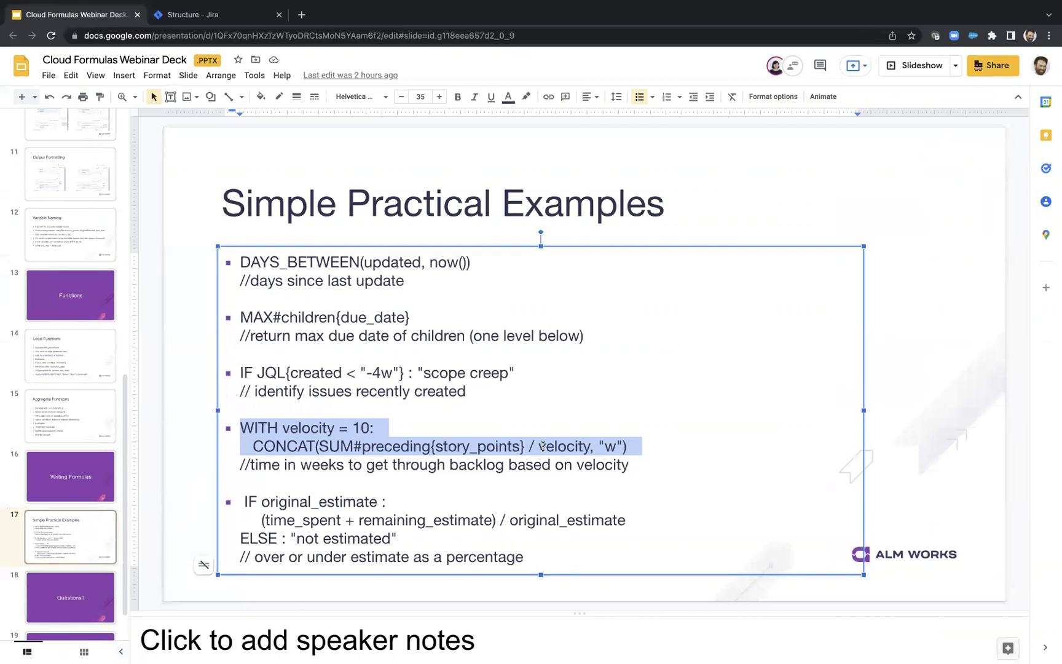
scroll(543, 447, down, 1)
scroll(517, 450, up, 1)
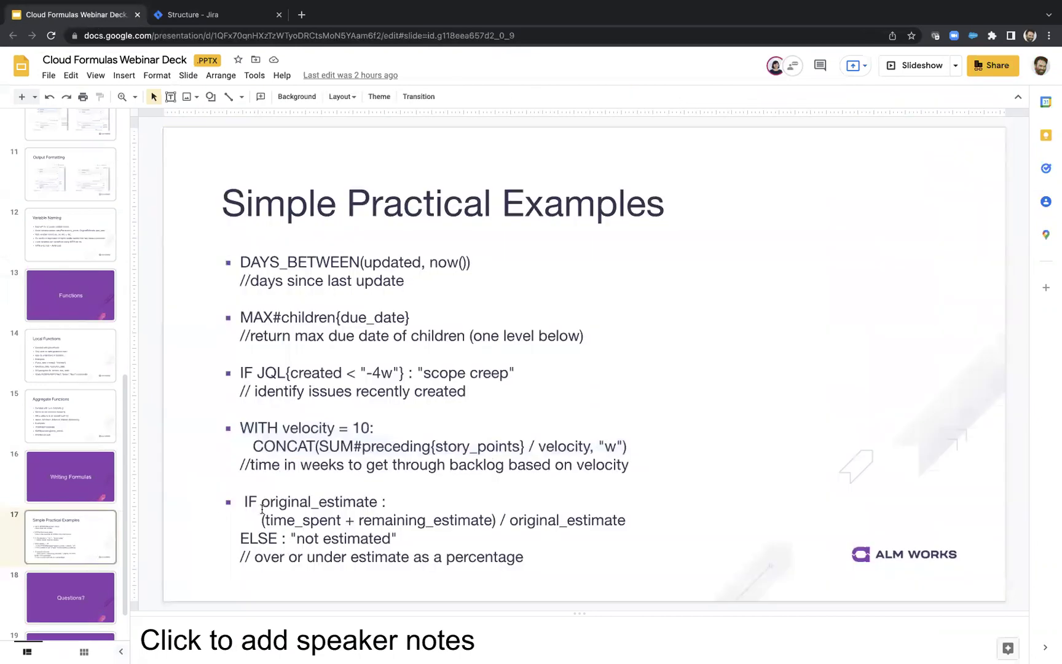
drag(246, 501, 439, 538)
click(439, 538)
shift+click(227, 496)
key(ctrl+c)
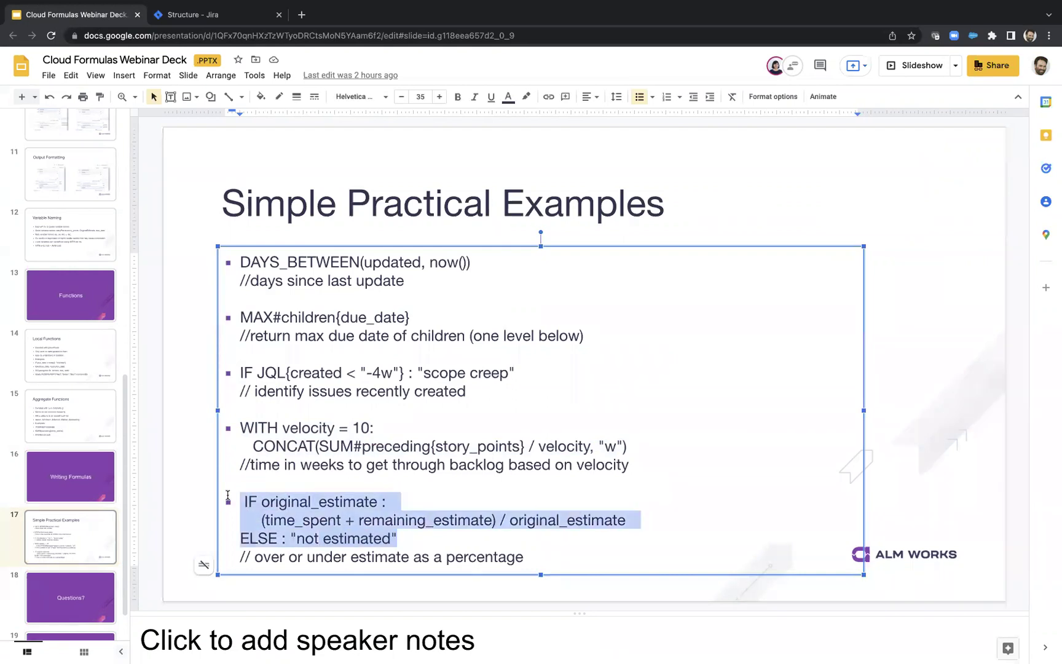
key(ctrl+Right)
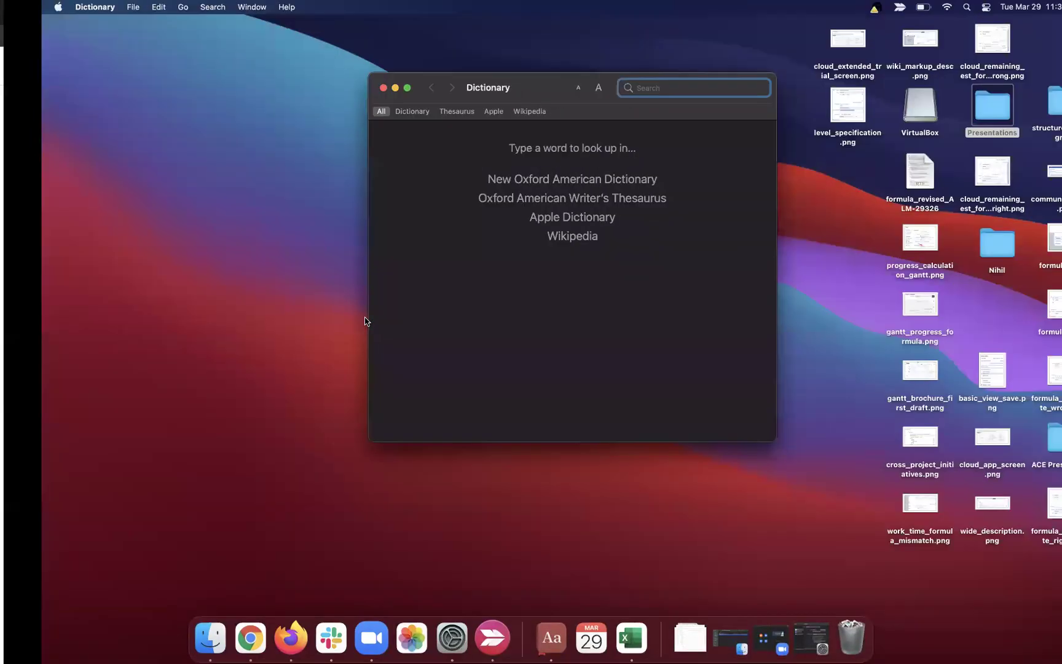
key(ctrl+Left)
click(209, 14)
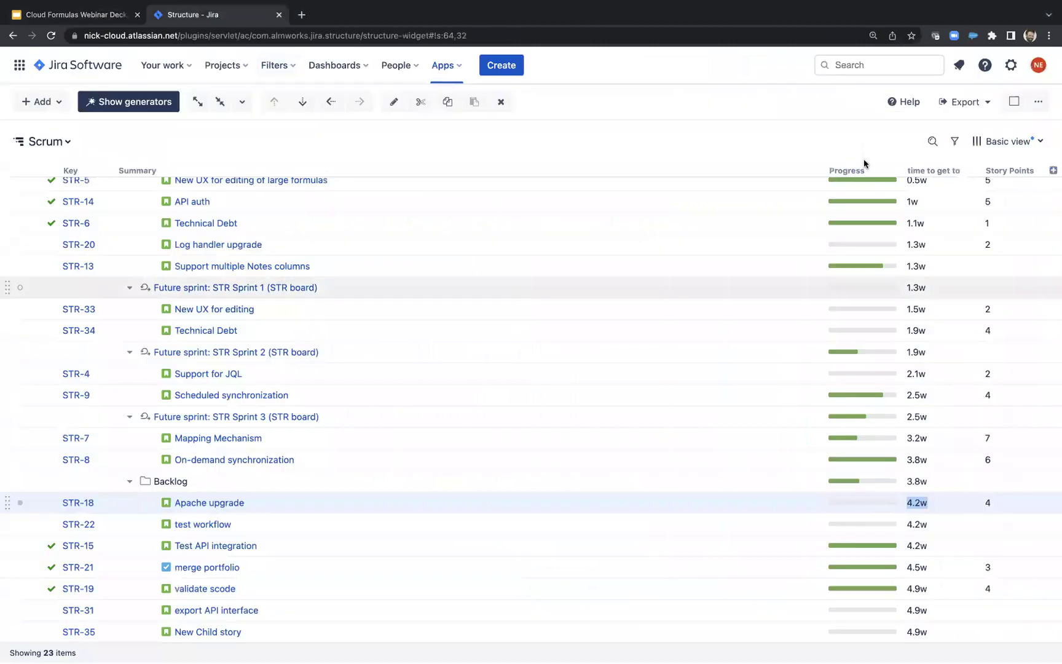
Step: Rename the "time to get to" column as "progress"
click(970, 171)
triple_click(593, 194)
text(o)
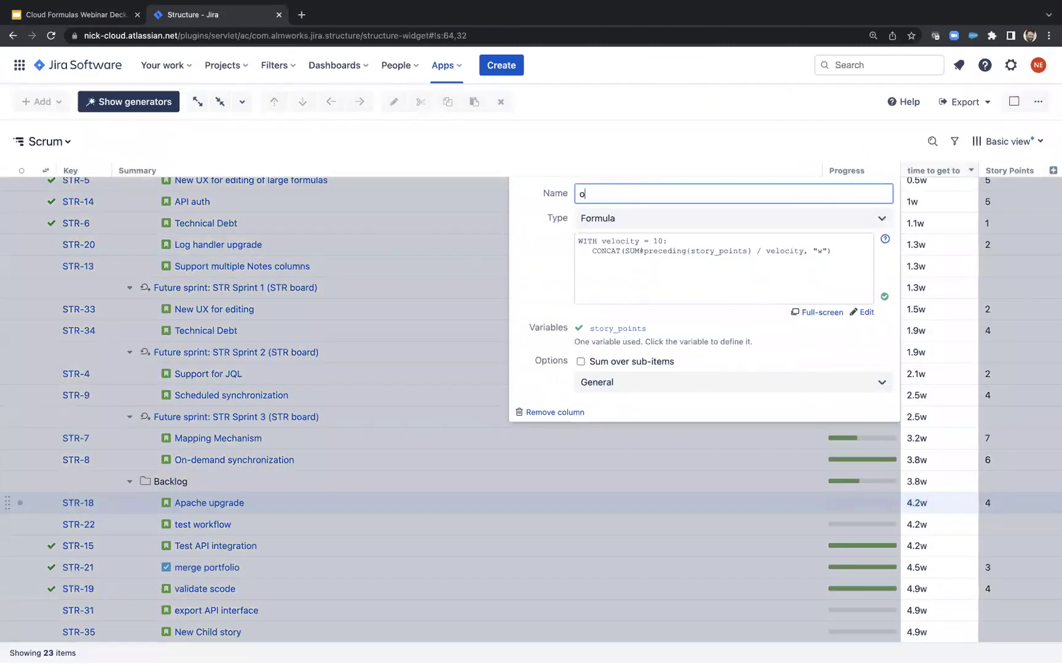
text(rogress)
drag(860, 256, 501, 246)
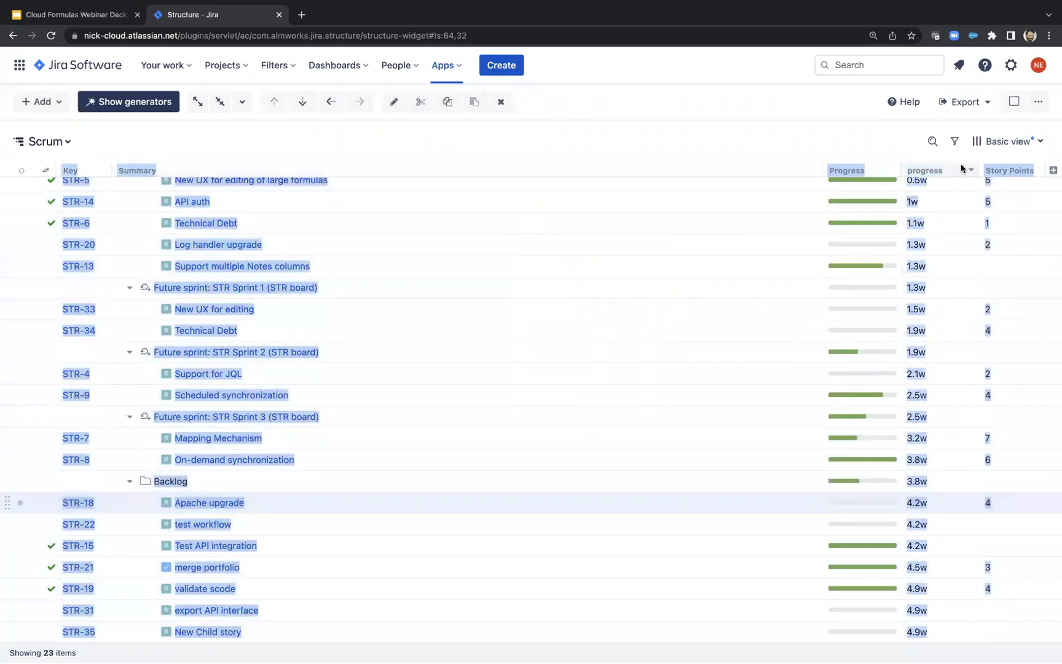
Step: Replace the velocity formula in the progress column with the copied original_estimate formula and remove its leading space
click(971, 170)
drag(833, 252, 579, 239)
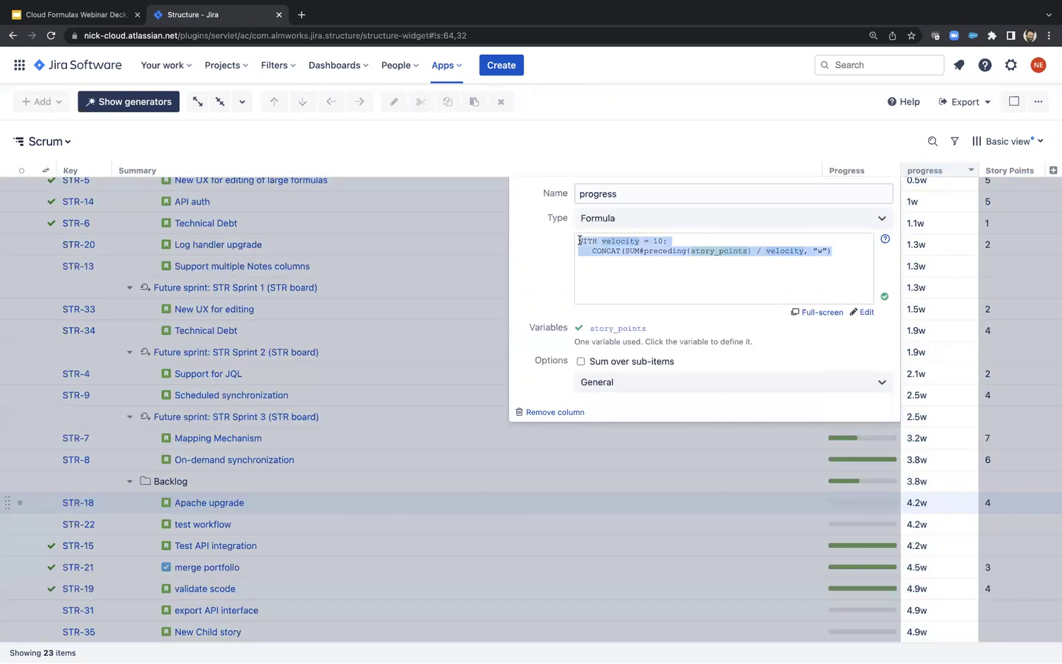
key(BackSpace)
key(ctrl+v)
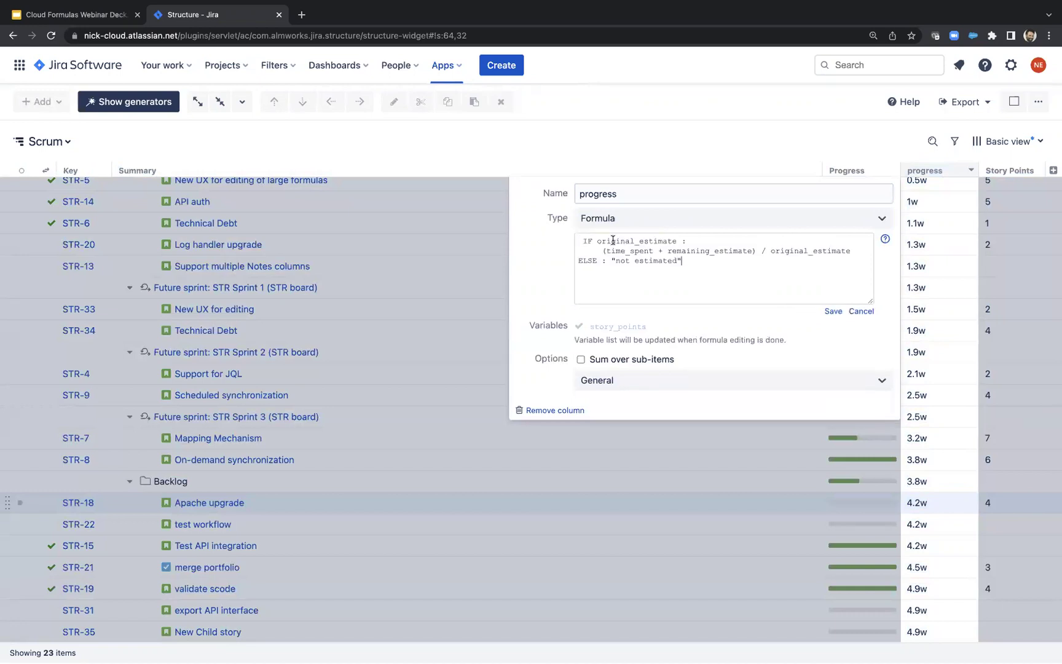
click(583, 241)
key(BackSpace)
Step: Highlight the calculation line, the IF original_estimate condition and the ELSE "not estimated" branch of the progress formula
drag(597, 251, 840, 249)
click(840, 249)
drag(677, 241, 574, 241)
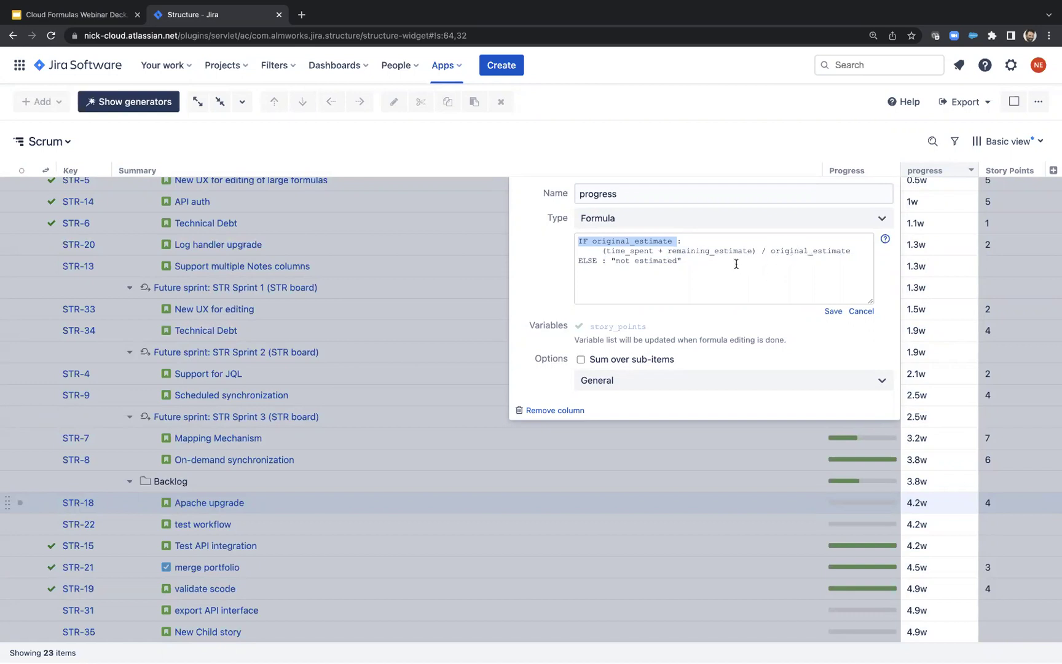
drag(621, 261, 577, 262)
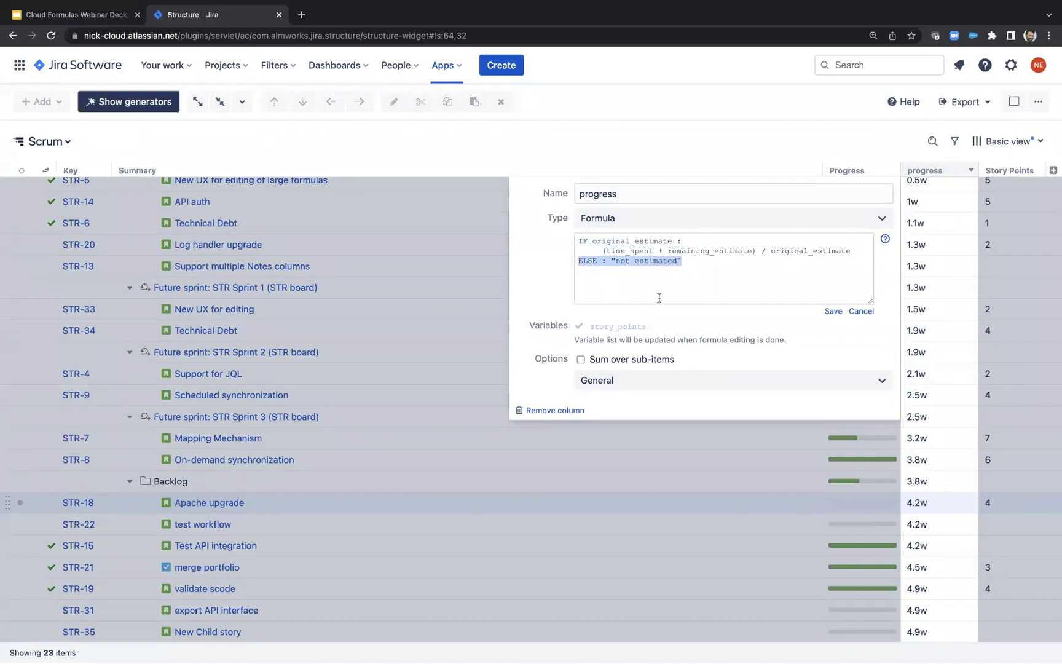
Step: Save the progress formula and set its output format to Percentage
click(833, 311)
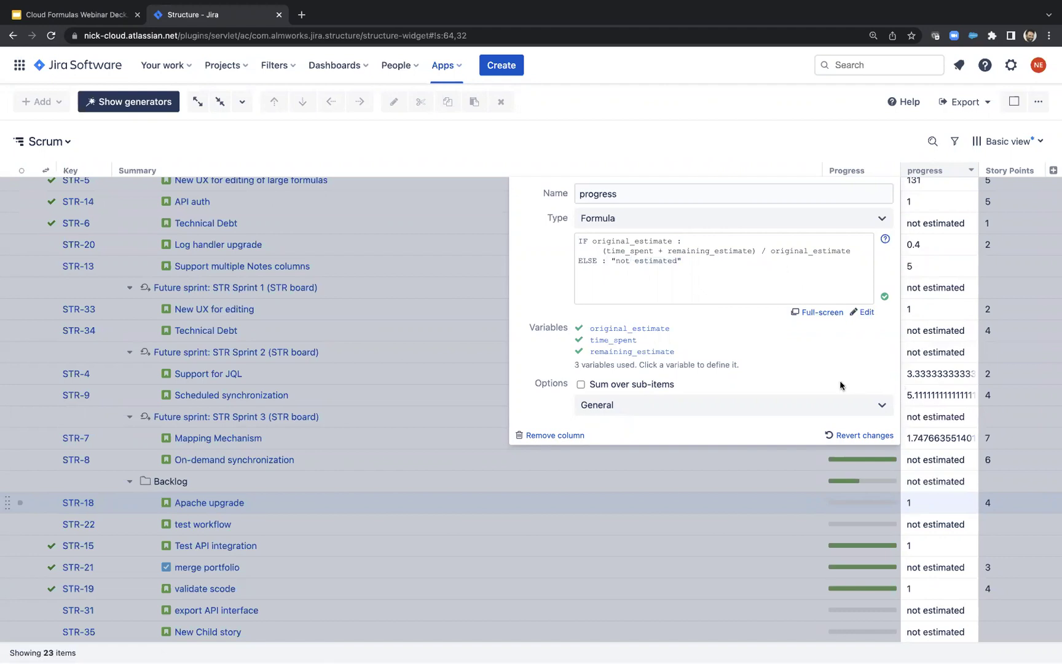
click(759, 406)
click(681, 477)
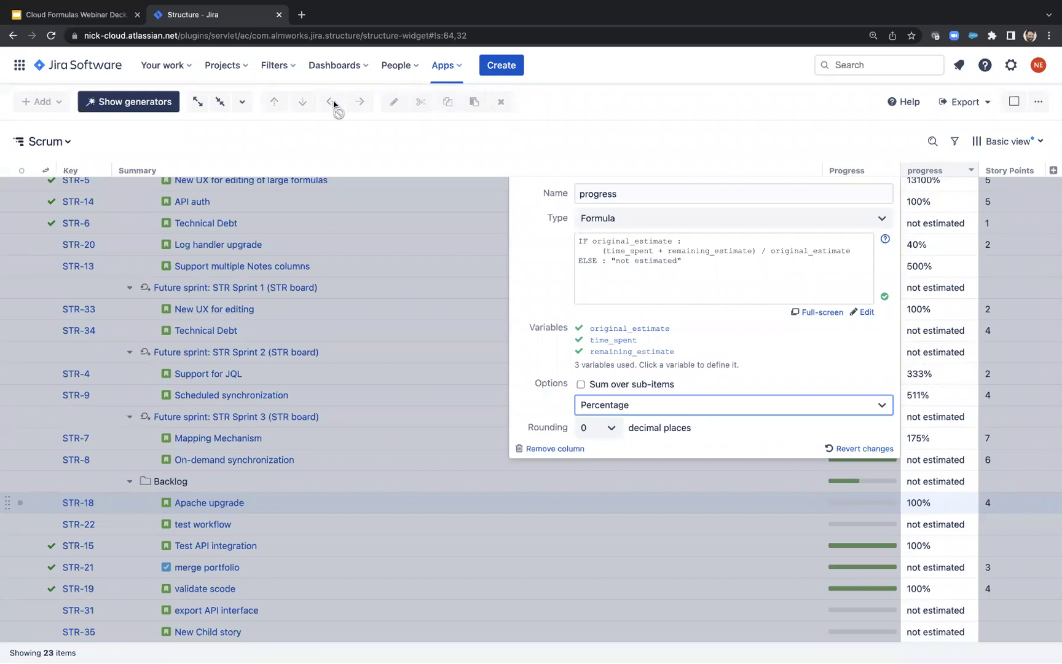
Step: Switch to the webinar deck in Google Slides and show the Questions? slide
click(103, 19)
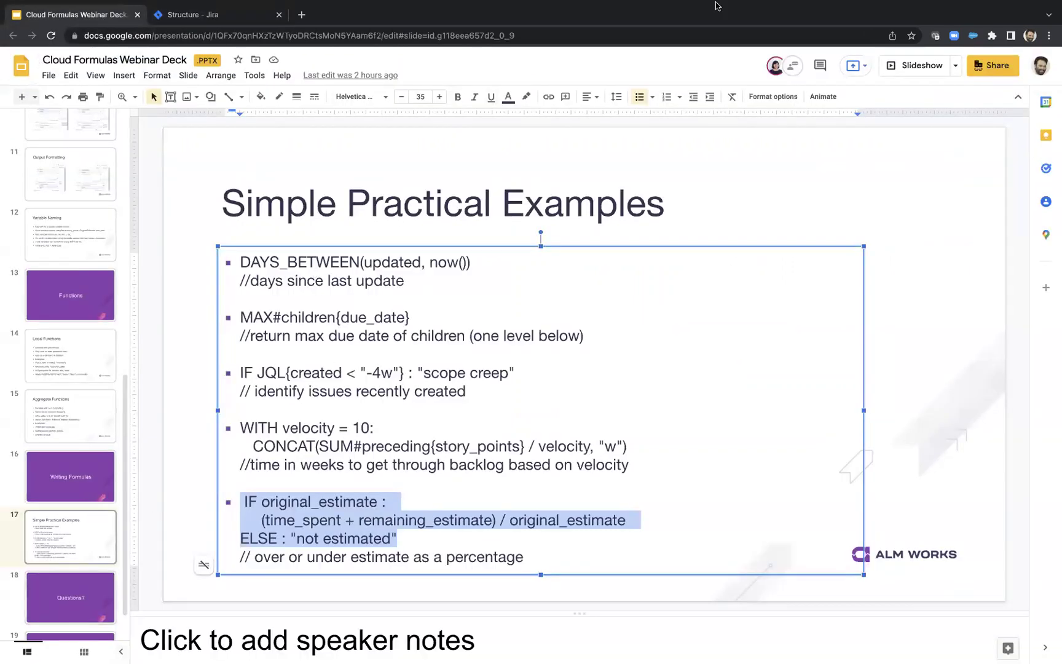
mouse_move(717, 6)
click(73, 595)
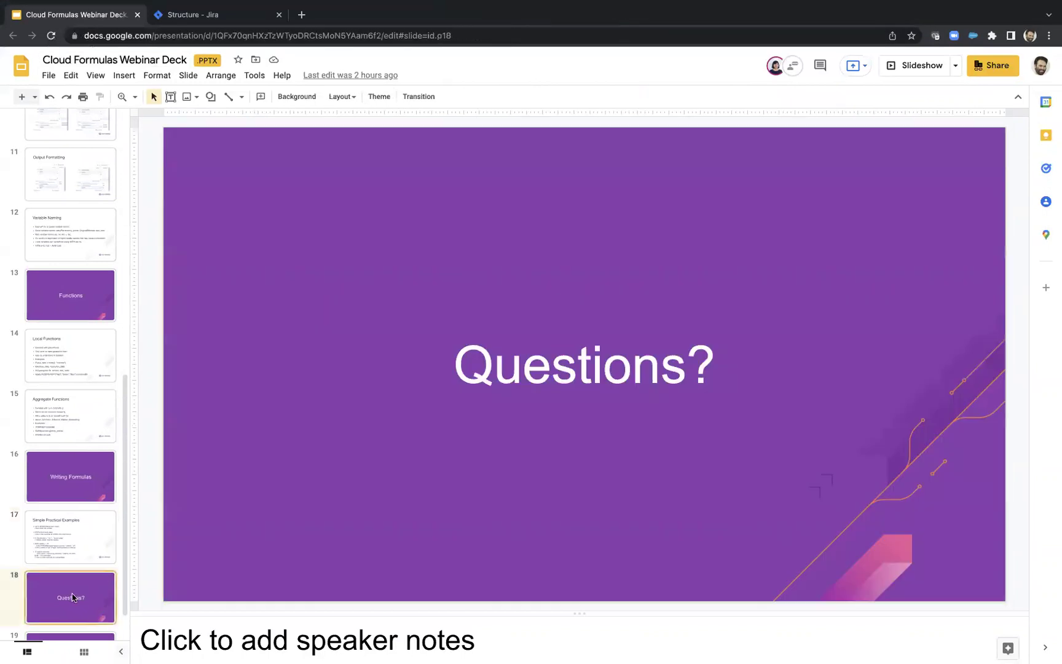
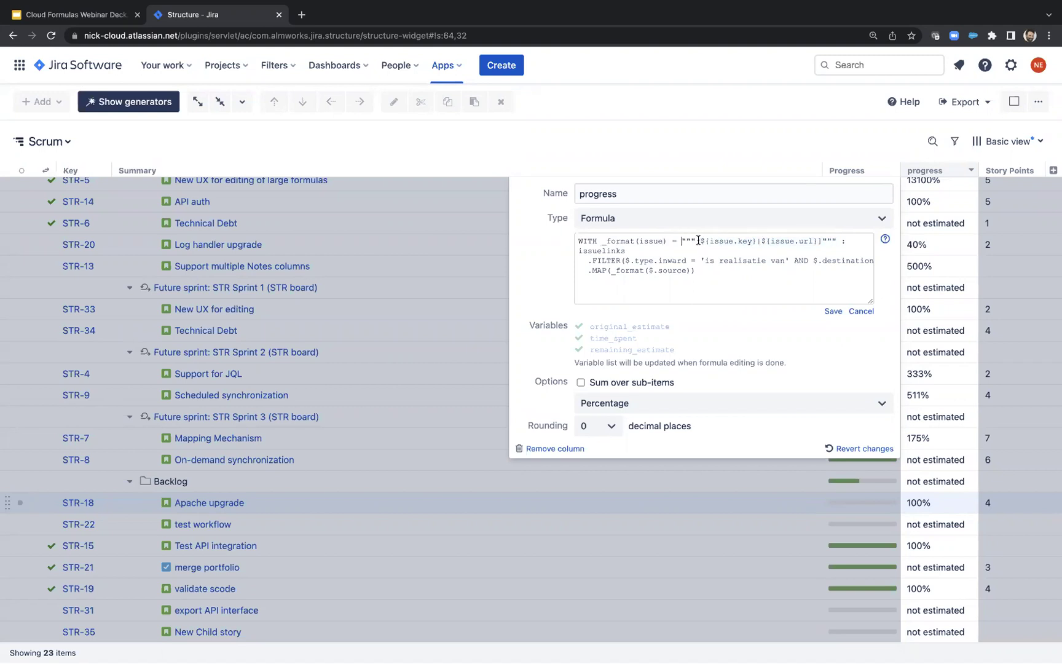
Step: Point out the link format string in the progress column's issuelinks formula and apply the formula
drag(695, 240, 701, 241)
click(831, 240)
click(650, 410)
click(551, 400)
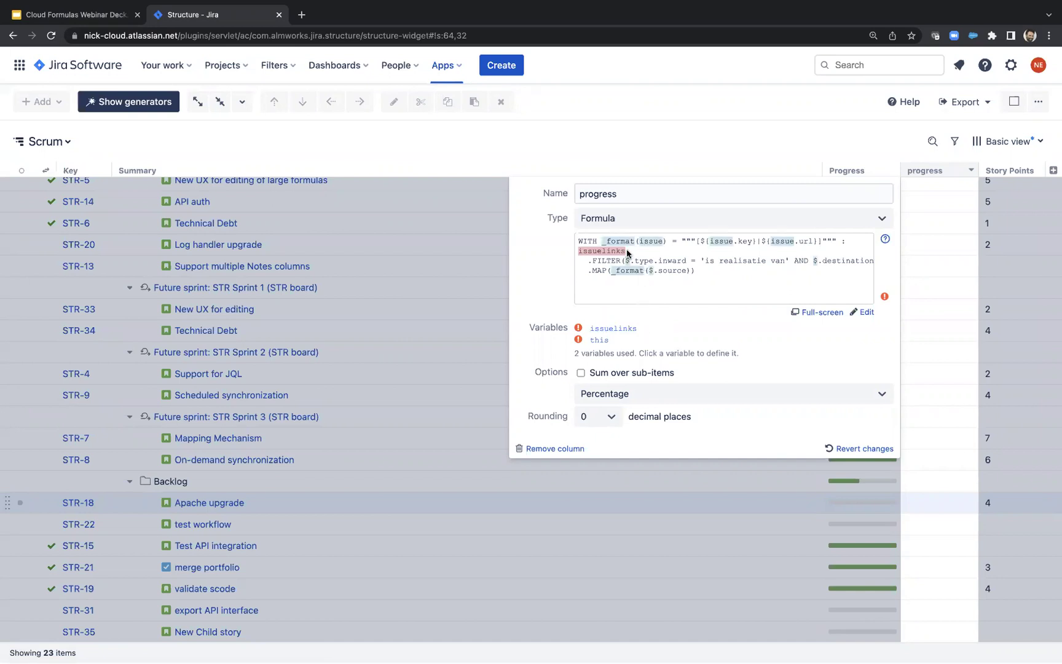
Step: Highlight the issuelinks variable and the $.destination = this condition in the formula's FILTER line
drag(627, 252, 583, 251)
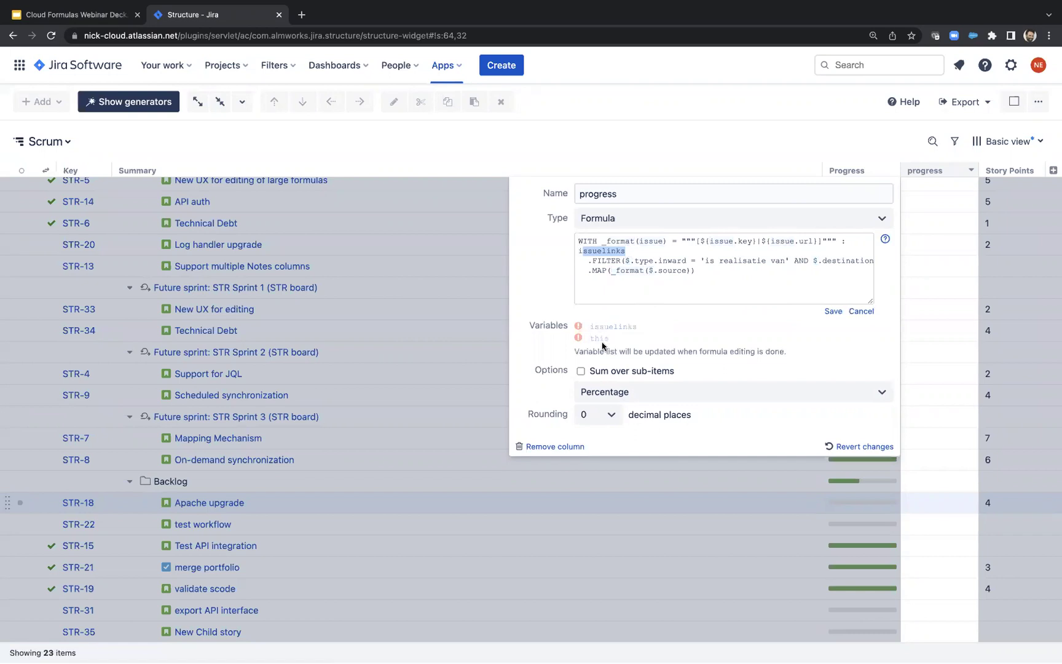
mouse_move(602, 344)
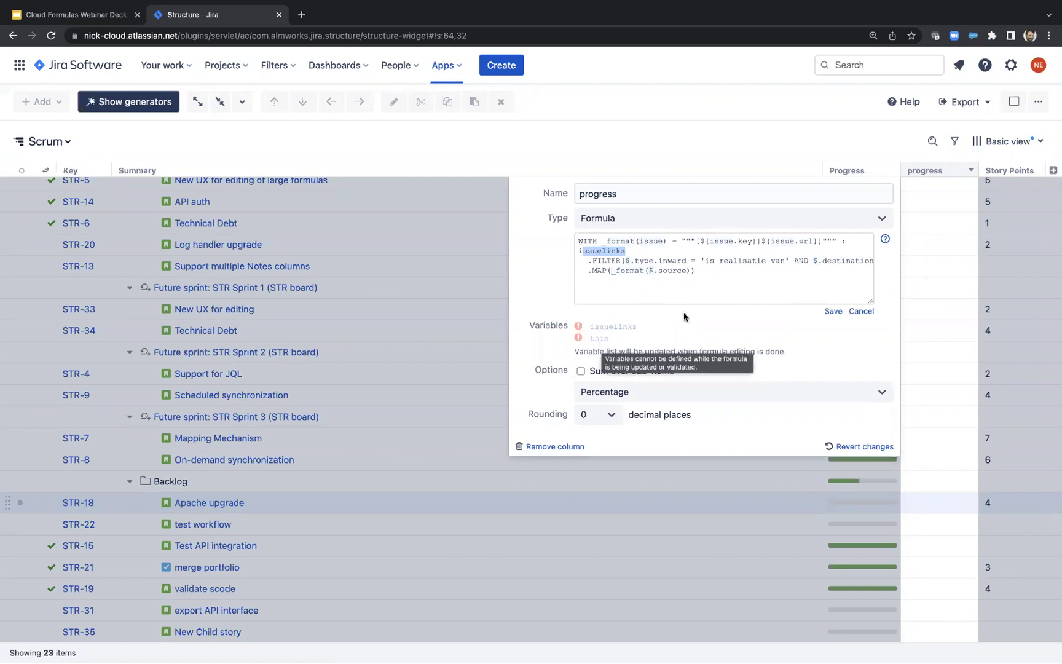
click(670, 297)
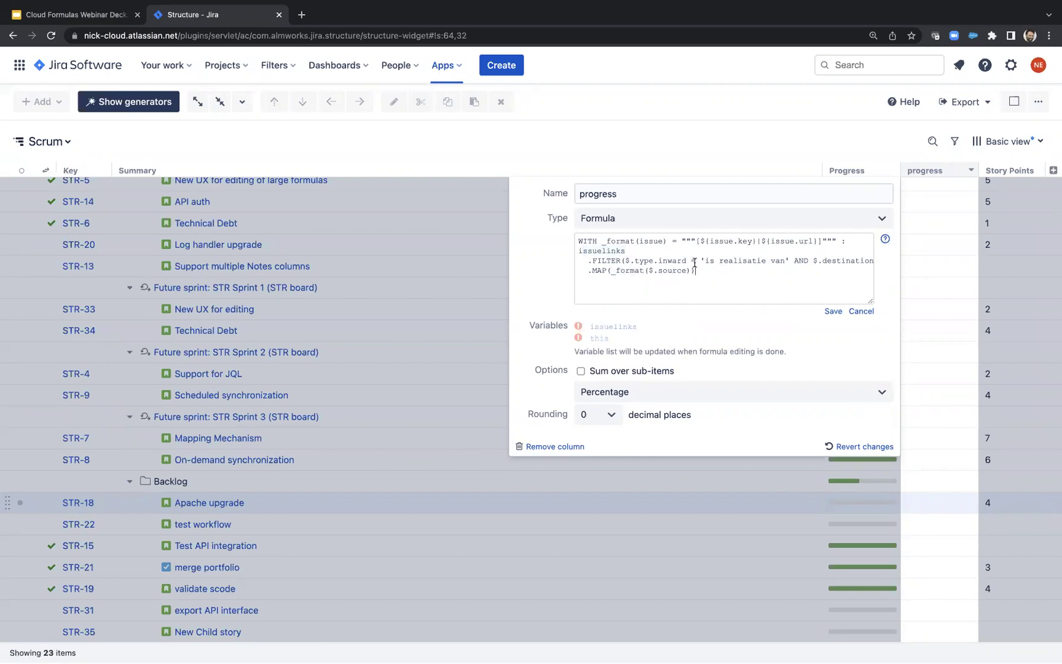
scroll(694, 265, right, 2)
drag(605, 261, 873, 260)
scroll(759, 258, right, 1)
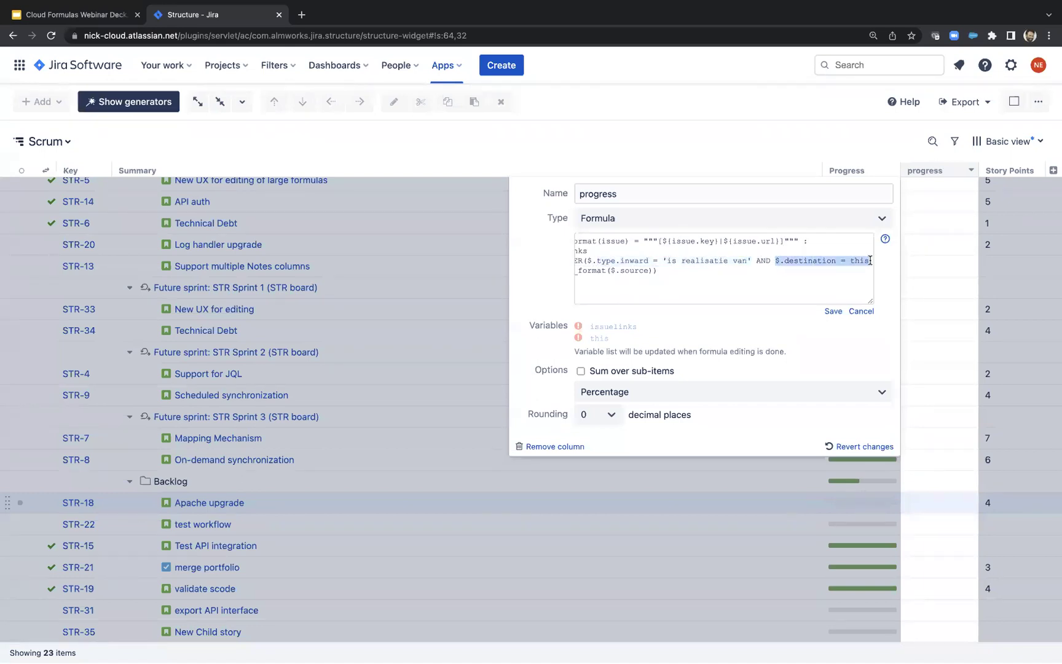
Step: Highlight the _format definition with the issue key and URL, then the whole issuelinks formula
scroll(730, 272, left, 2)
drag(704, 272, 825, 242)
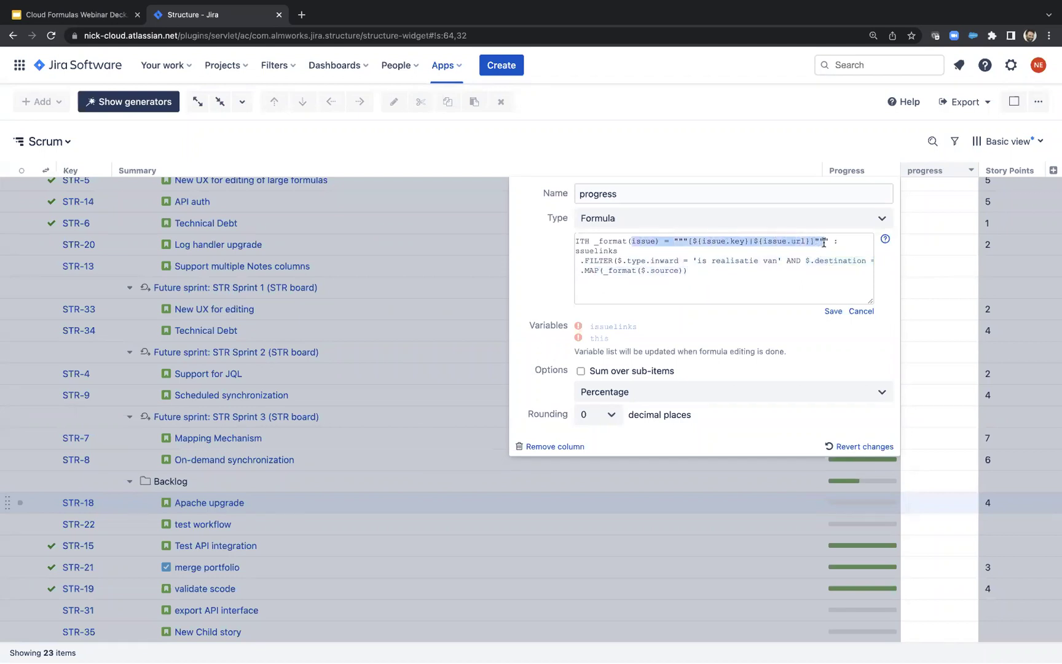
click(824, 242)
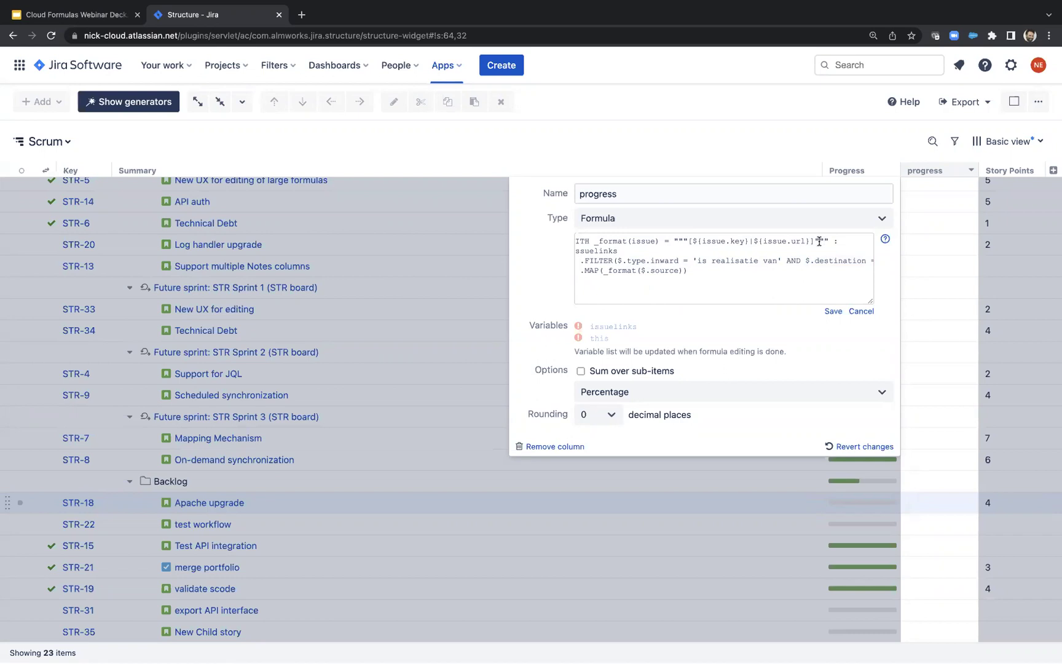
scroll(695, 275, left, 1)
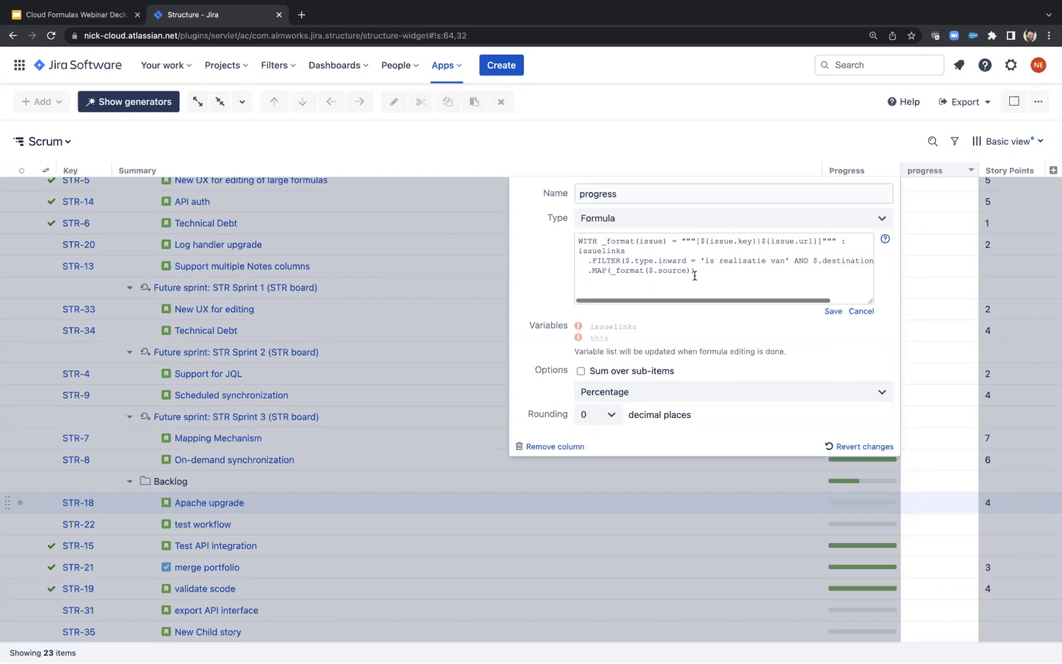
drag(701, 273, 581, 241)
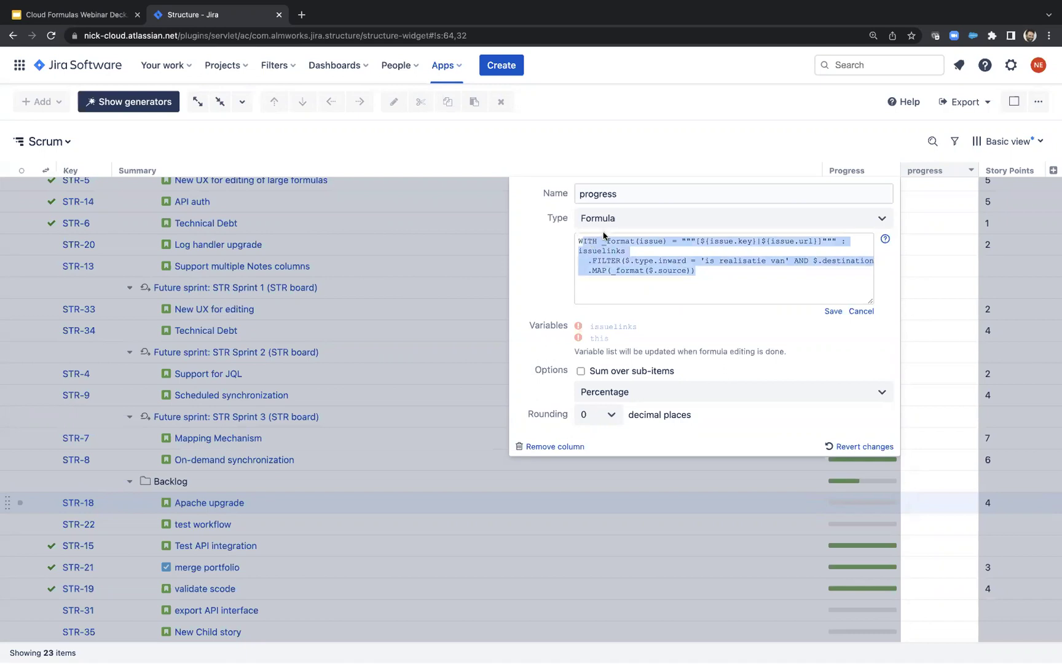
click(642, 284)
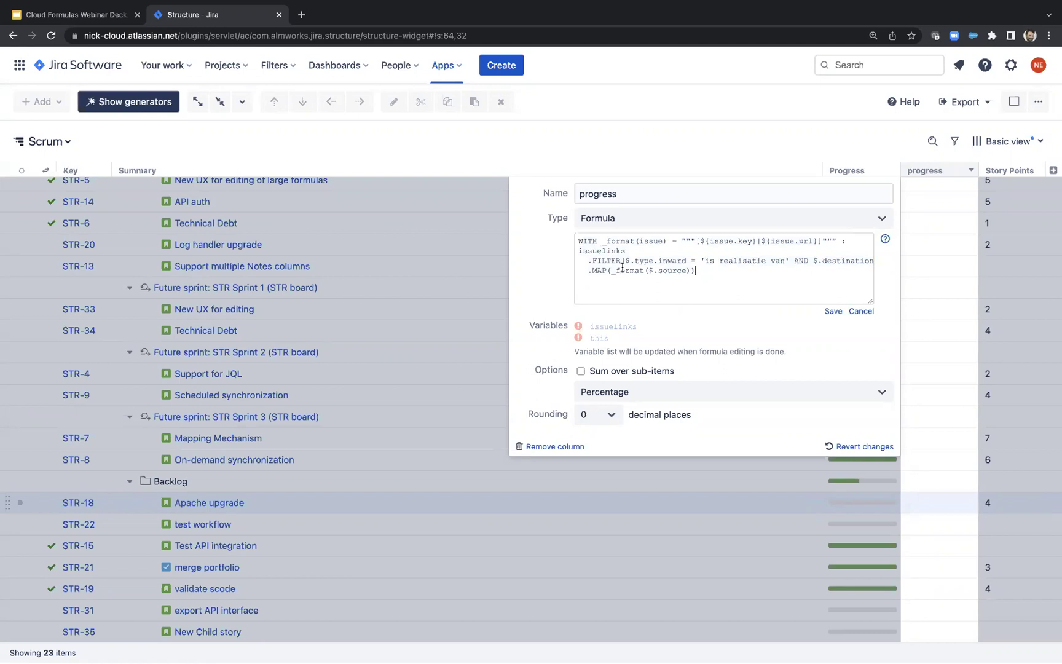
Step: Highlight issuelinks in the formula, close the column settings, and briefly reopen the progress column to check the formula
double_click(596, 250)
click(817, 155)
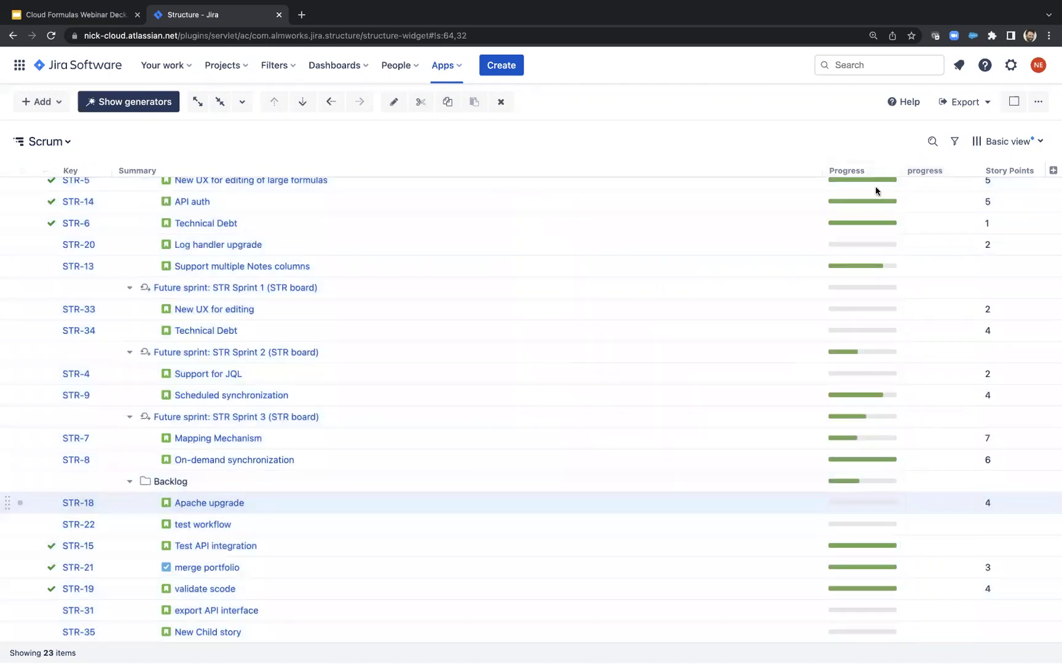
click(971, 172)
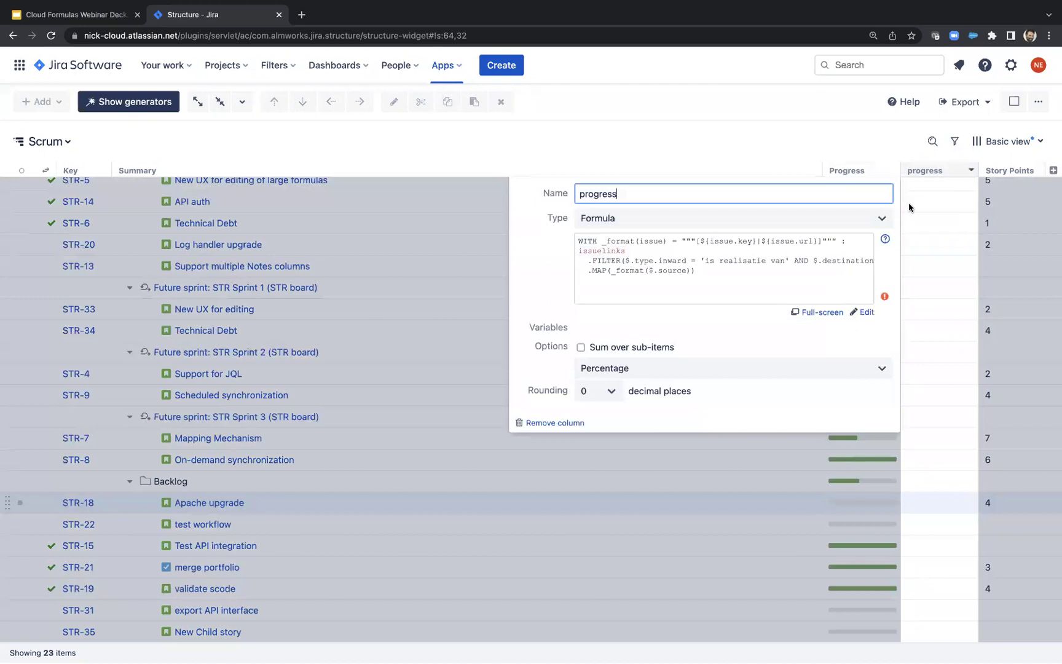
click(783, 143)
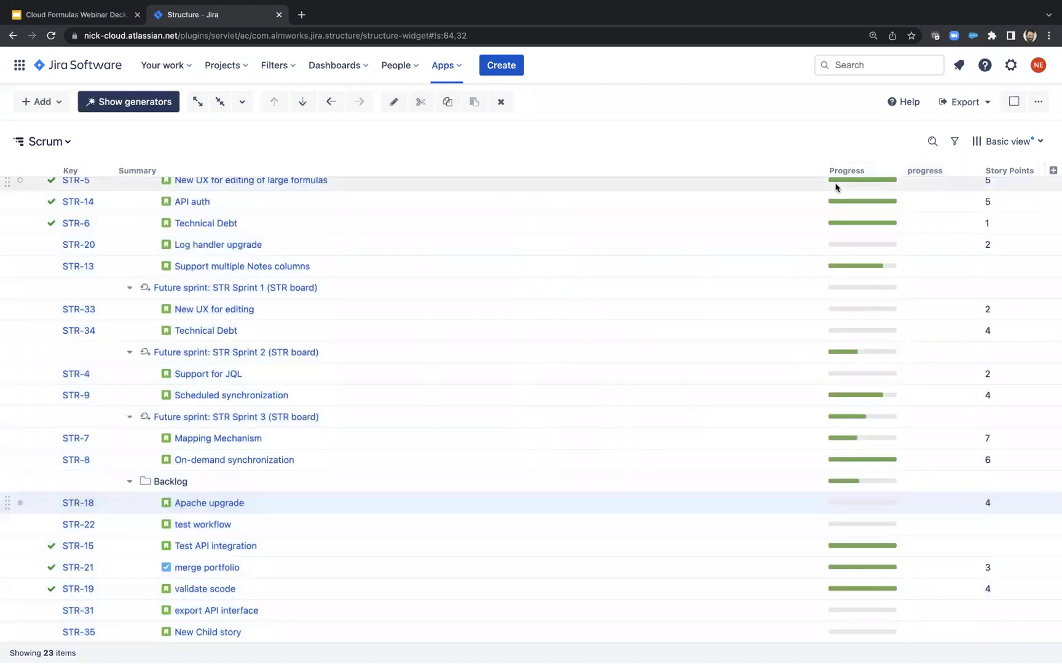
mouse_move(836, 187)
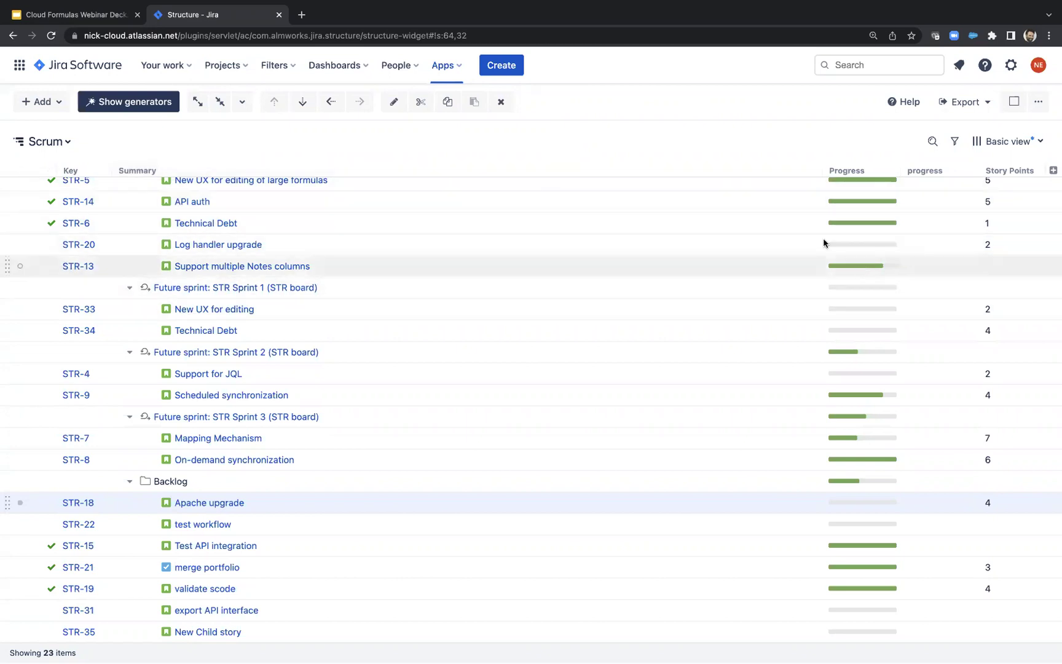
Step: Rename the formula column next to Story Points as "level"
scroll(774, 251, up, 3)
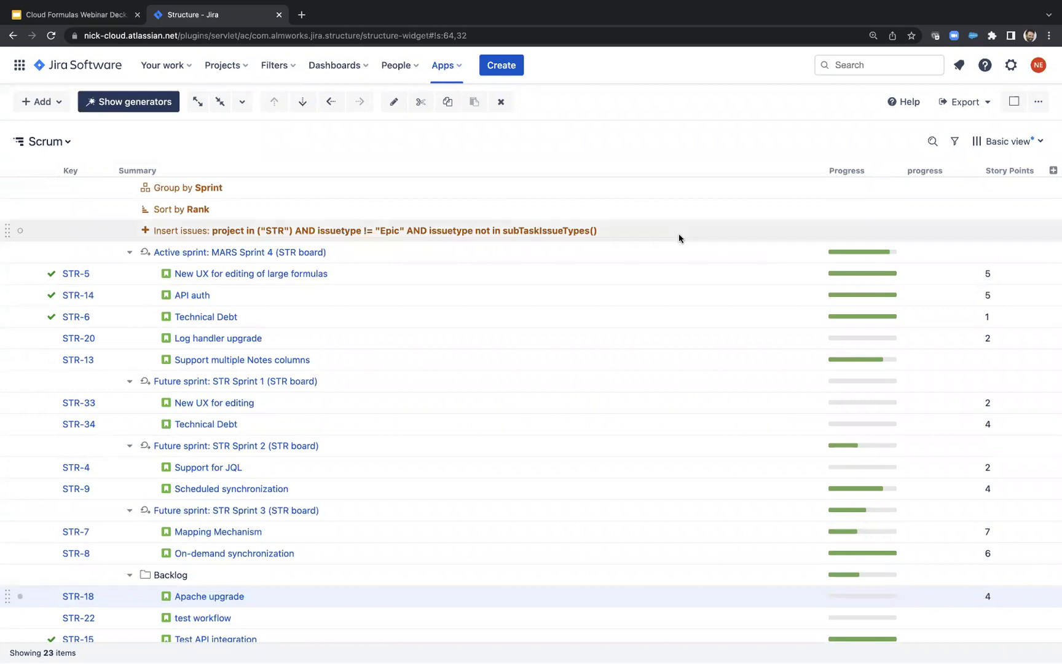
scroll(457, 252, down, 1)
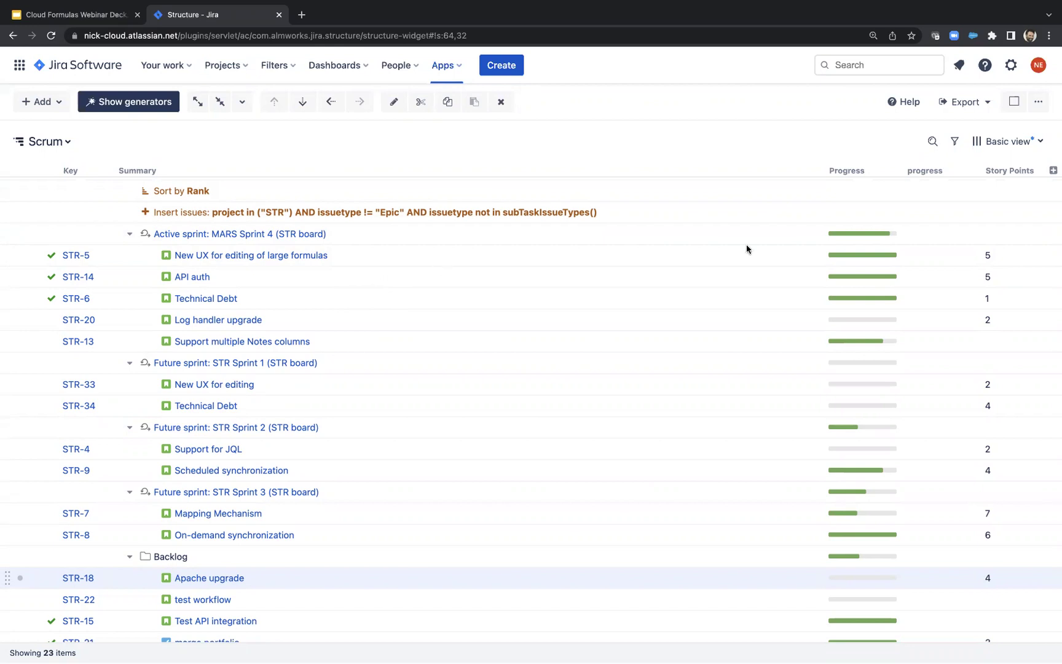
click(971, 170)
drag(618, 193, 550, 192)
text(level)
Step: Replace the issuelinks formula in the level column with the single variable "level" and save it
drag(695, 271, 555, 237)
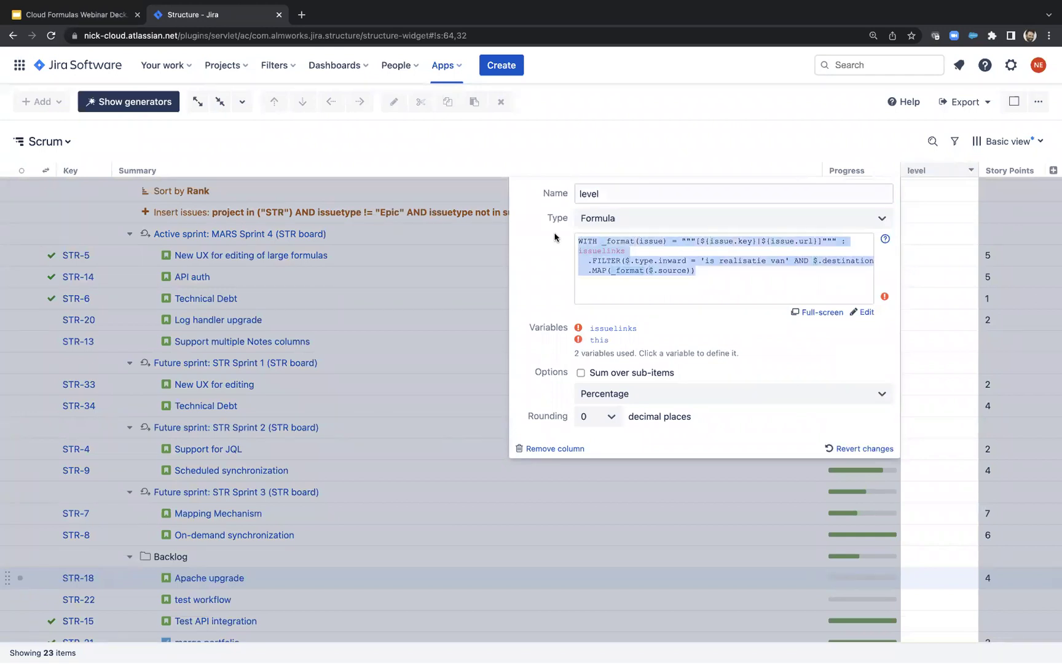
click(863, 312)
drag(695, 271, 572, 242)
key(BackSpace)
text(le)
click(833, 311)
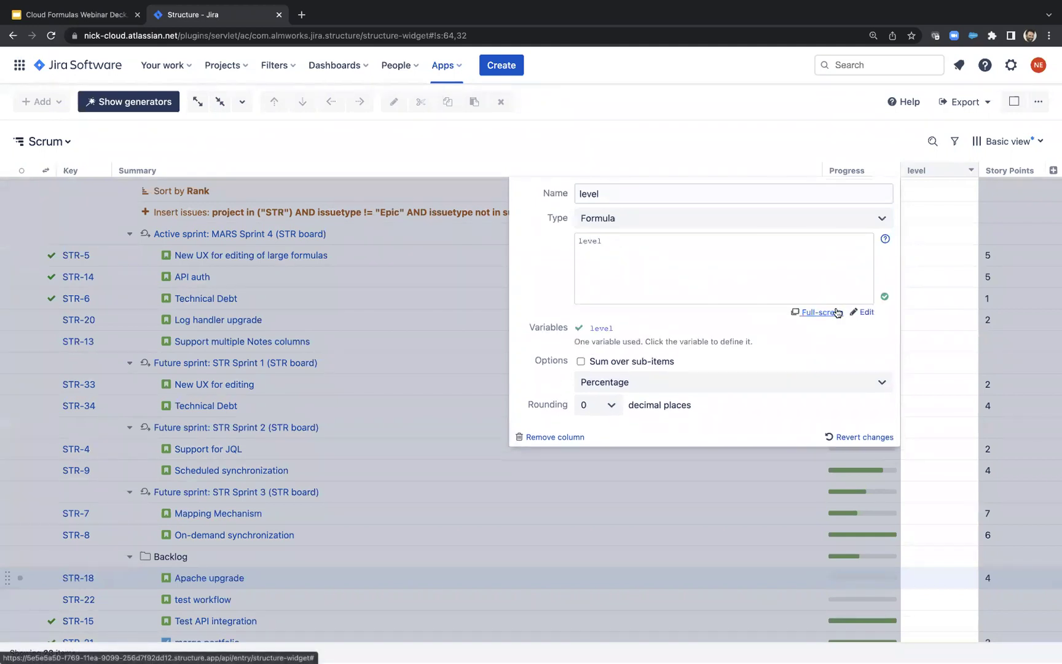
Step: Display the level column's values as plain numbers instead of percentages and close the column settings
click(683, 397)
click(653, 414)
click(763, 125)
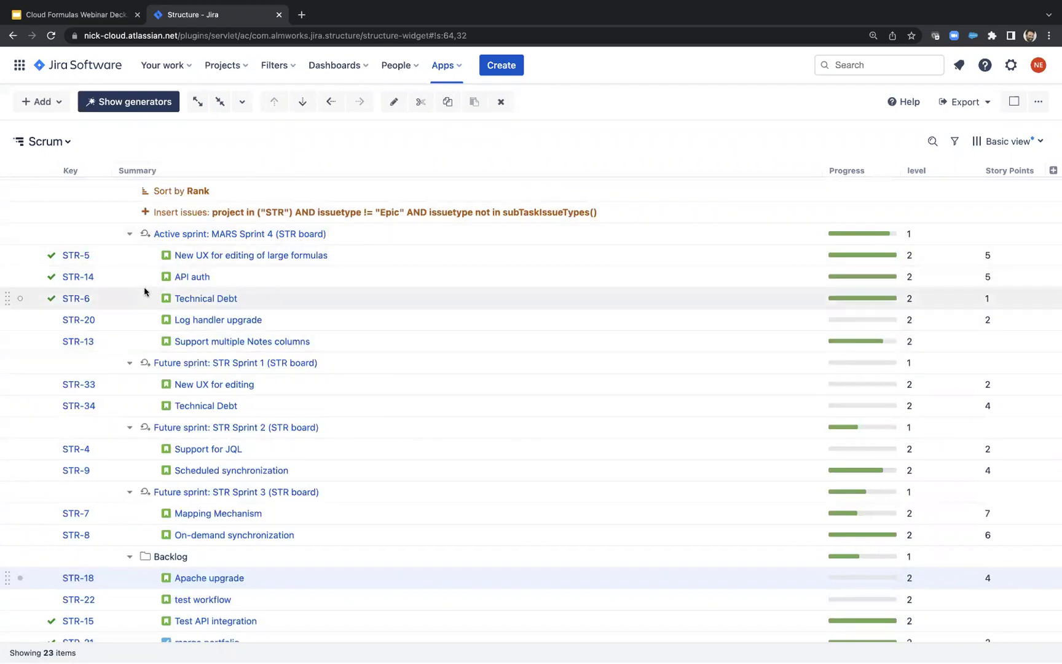
Step: Switch from the Scrum structure to the initiatives structure
scroll(145, 294, up, 1)
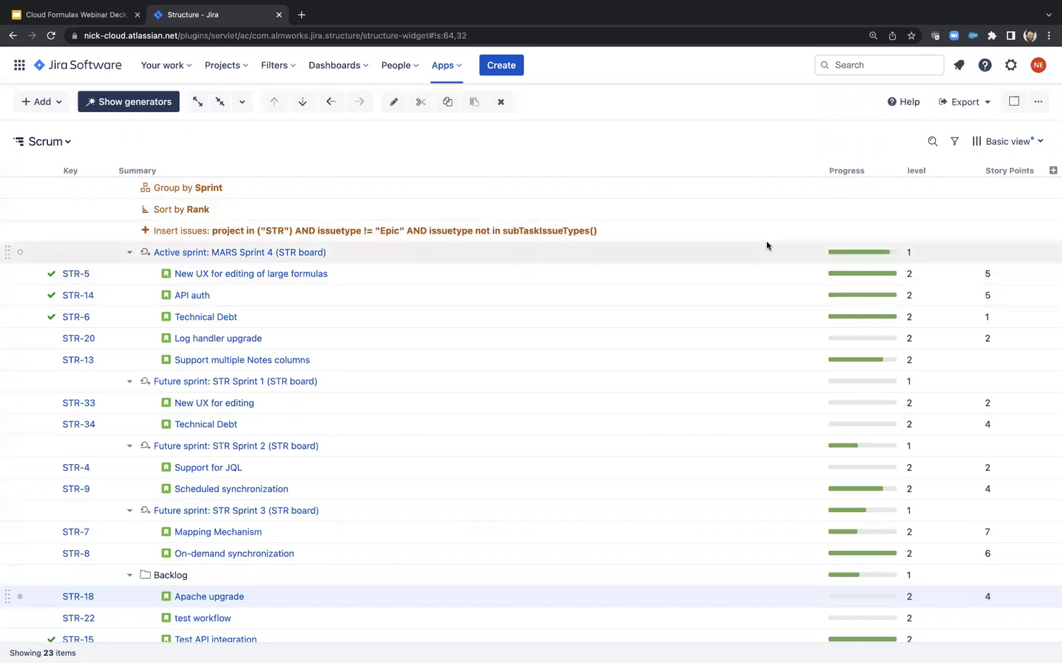
click(63, 148)
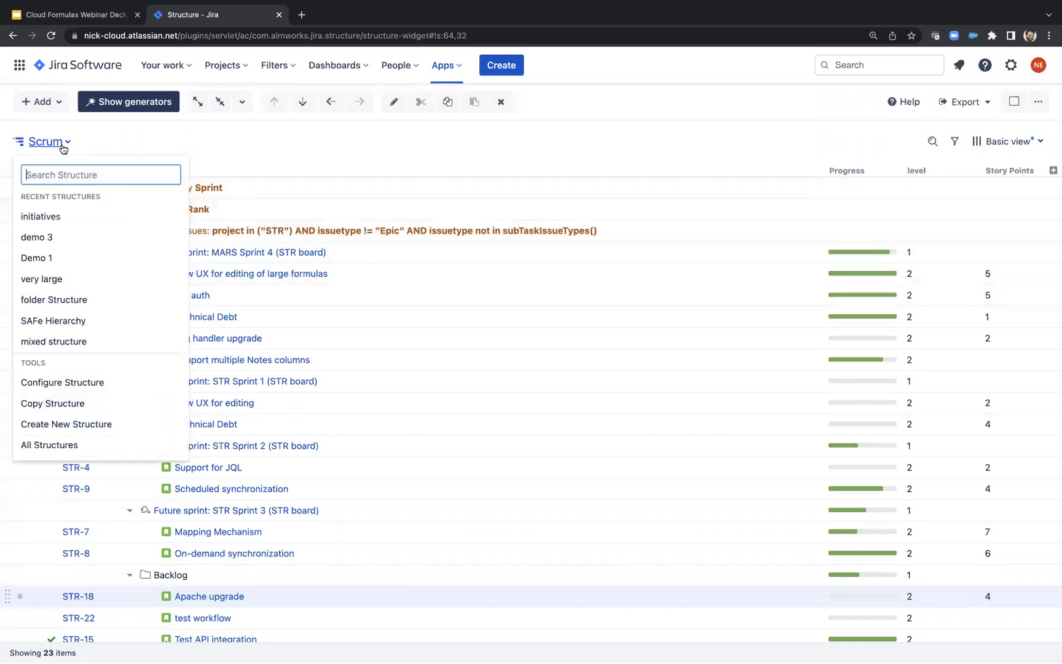
click(82, 222)
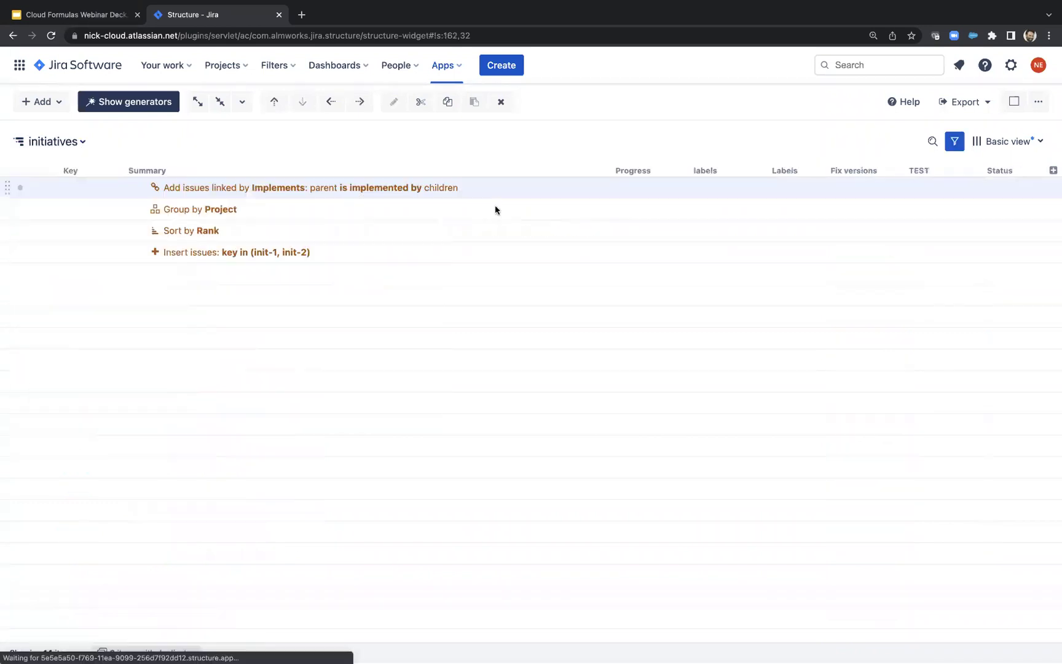
Step: Rename the TEST formula column as "level" and replace its formula with the single variable "level", saving the change
click(972, 170)
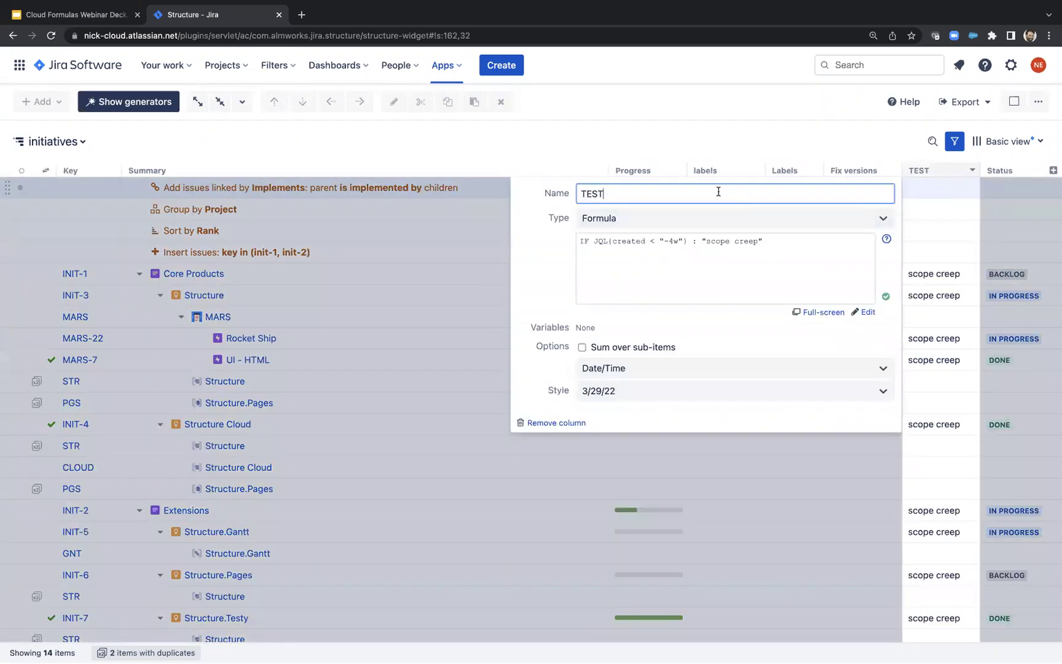
double_click(578, 193)
text(level)
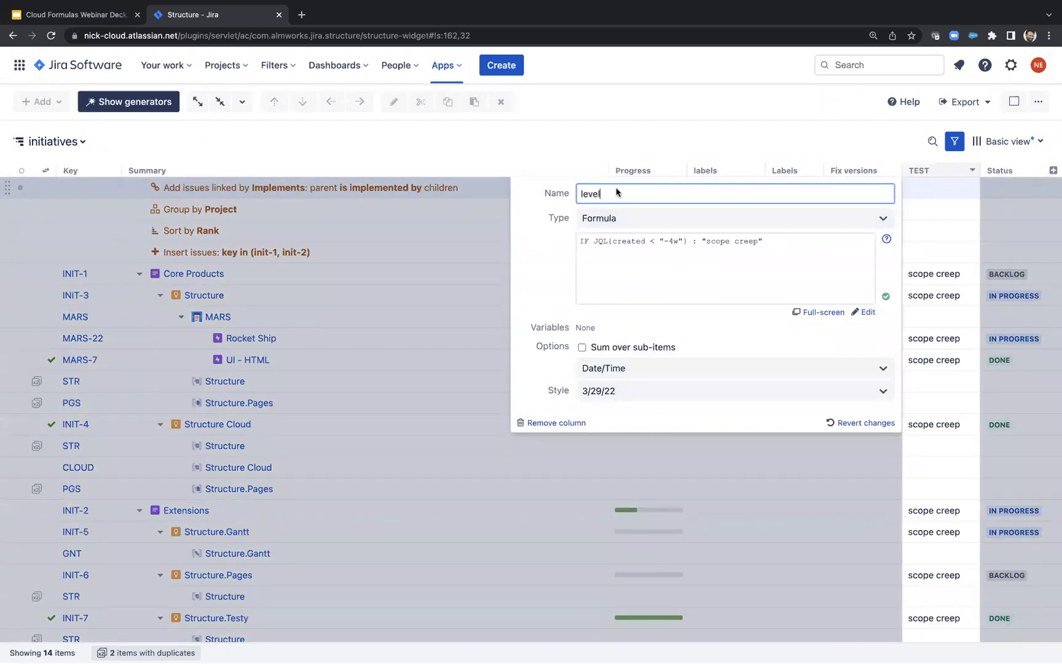
click(751, 237)
key(super+a)
text(1)
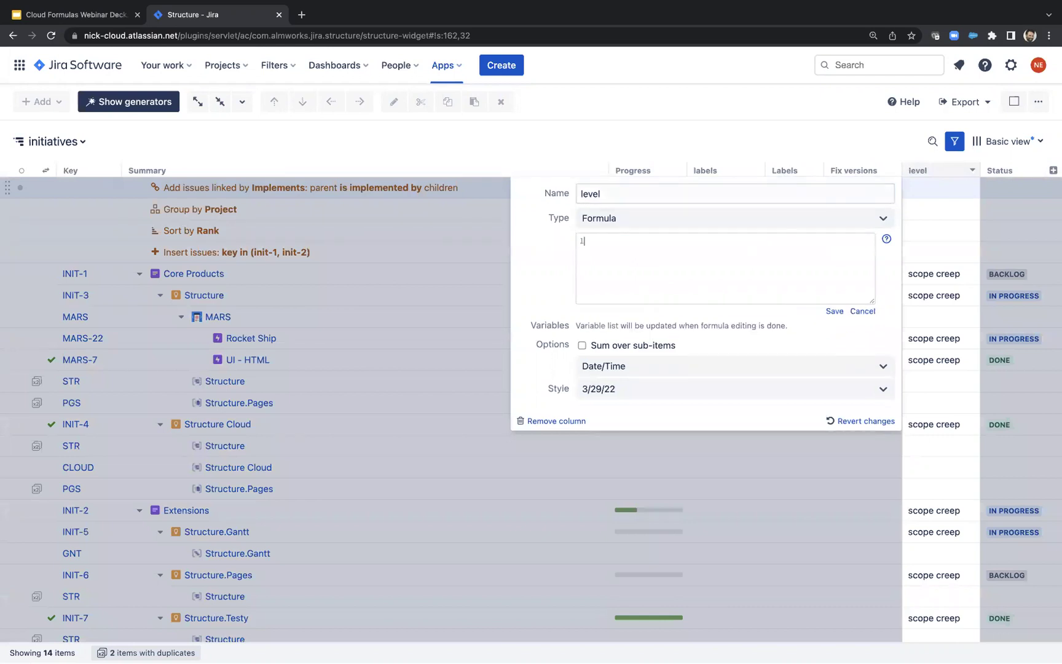
click(835, 311)
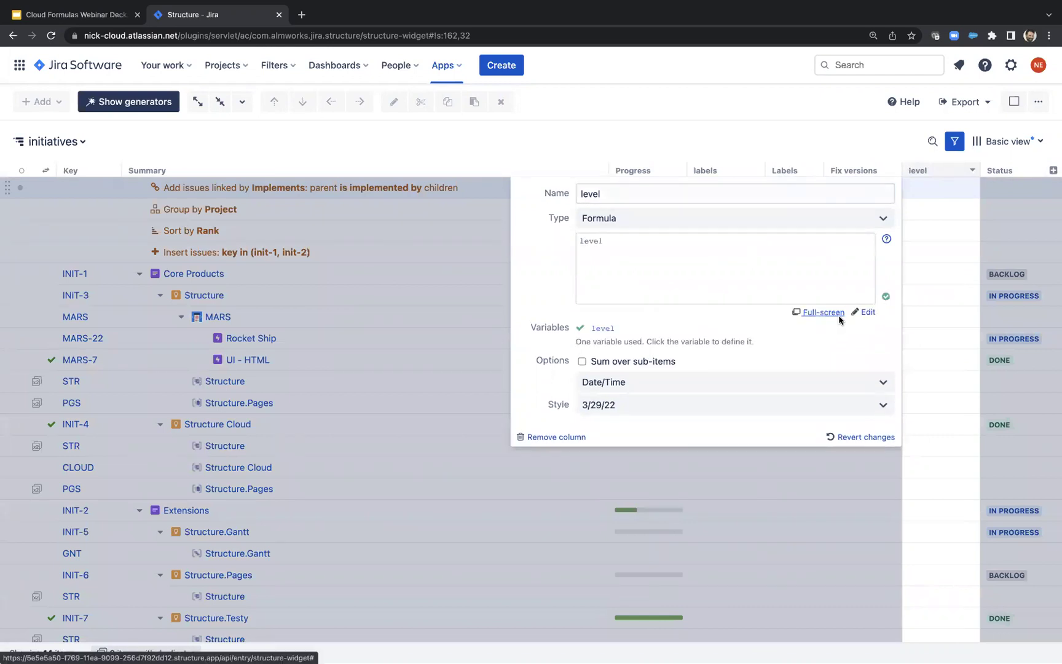
Step: Set the level column's value format to General and close the column settings
click(778, 379)
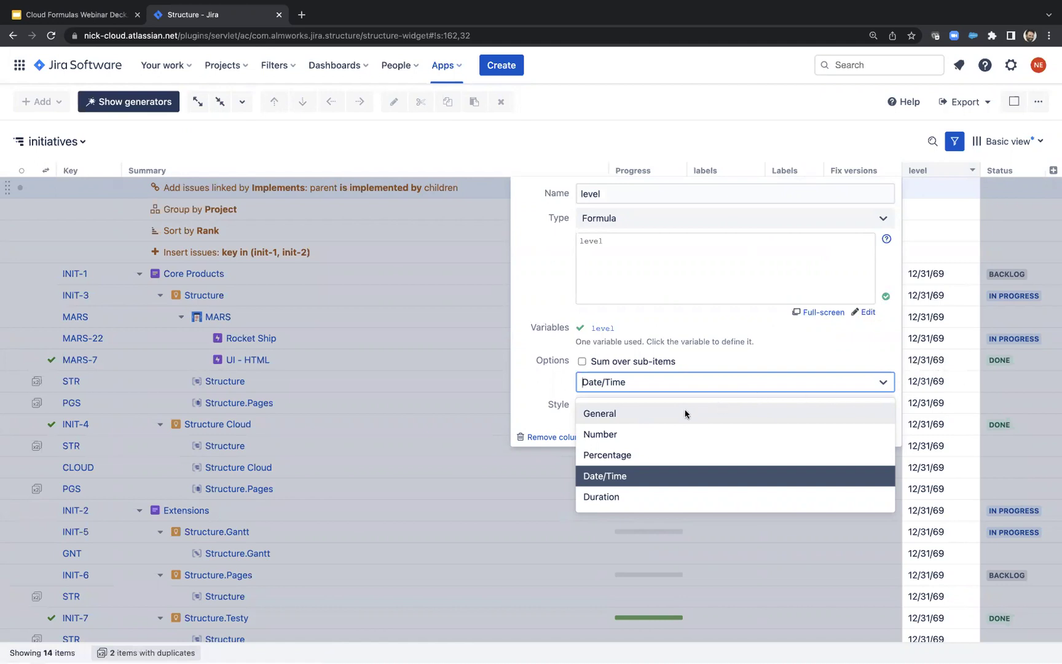
click(664, 414)
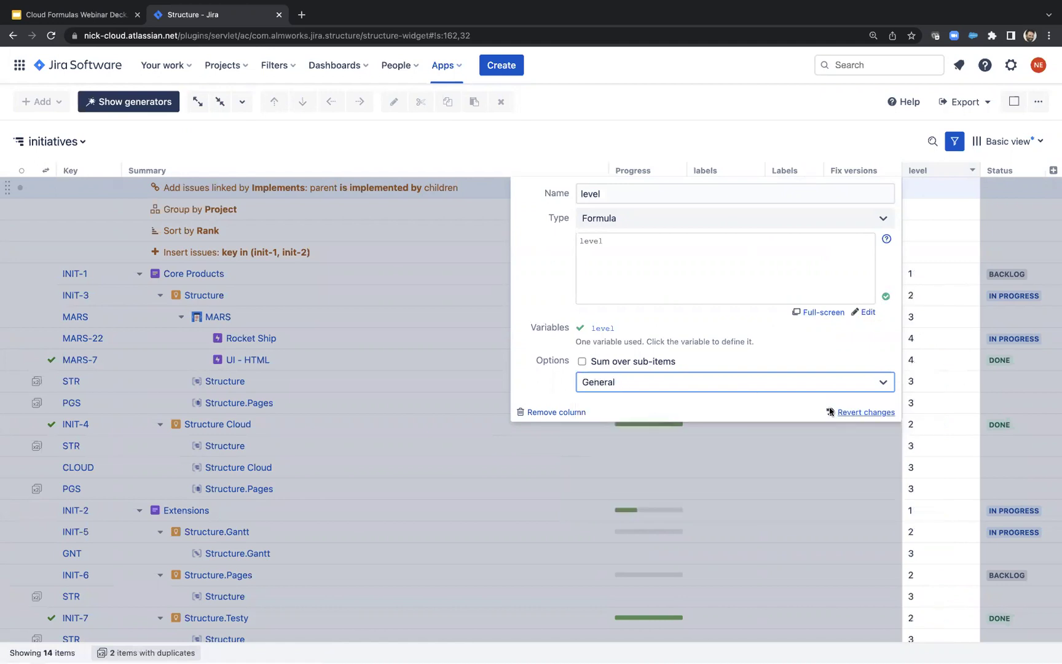
click(942, 305)
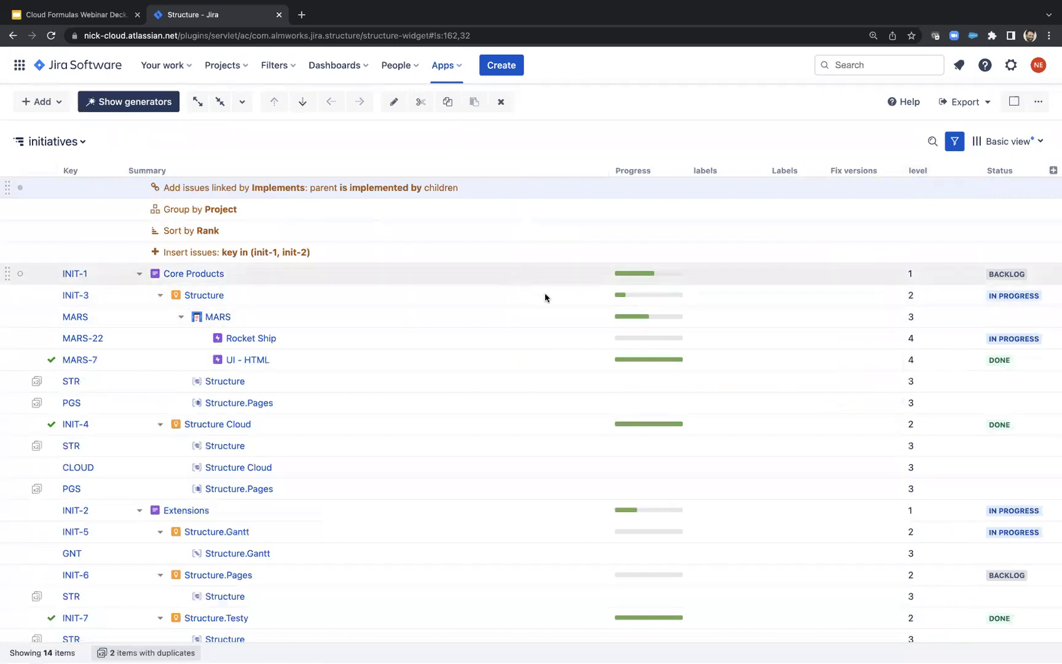
click(173, 321)
click(173, 321)
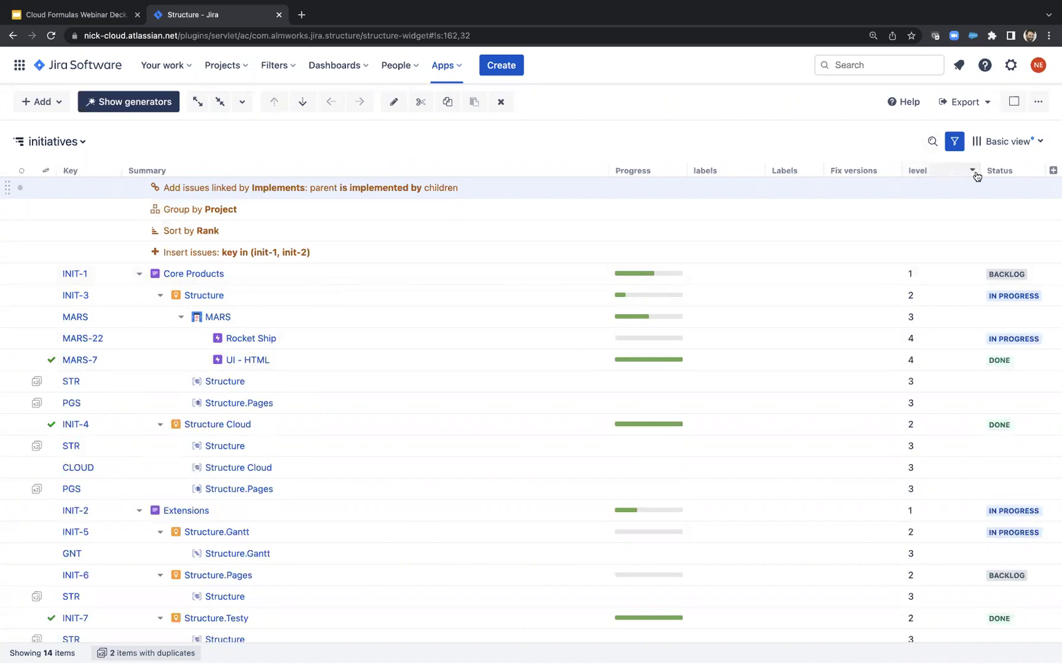
Step: Open the ALM Works Help Center at wiki.almworks.com in a new browser tab and go to the Cloud documentation for Structure for Jira
key(super+t)
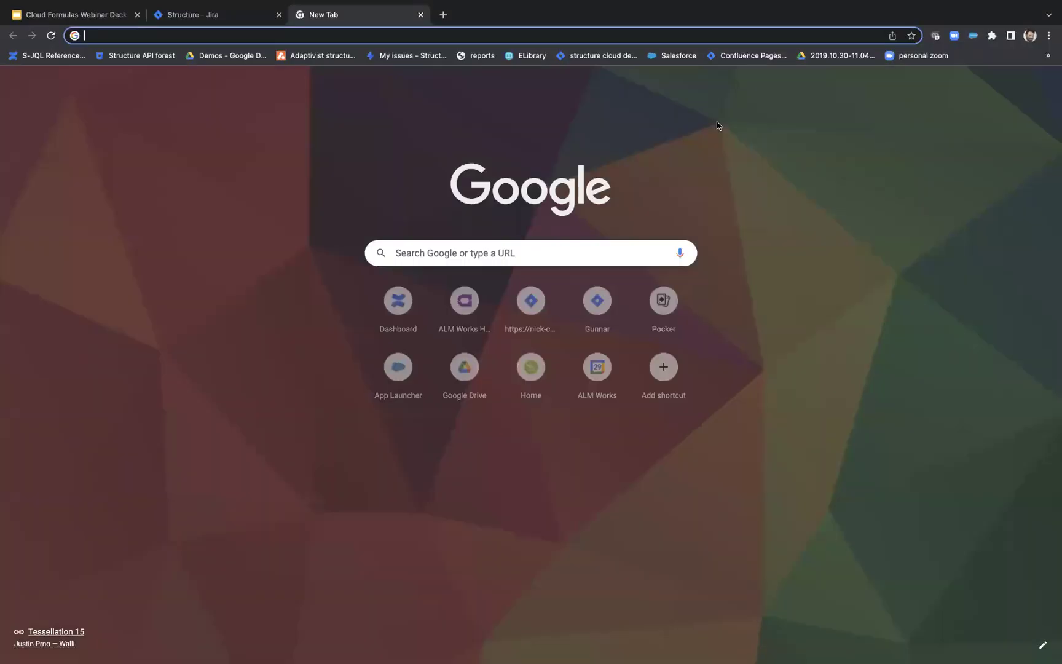
text(wiki)
key(Return)
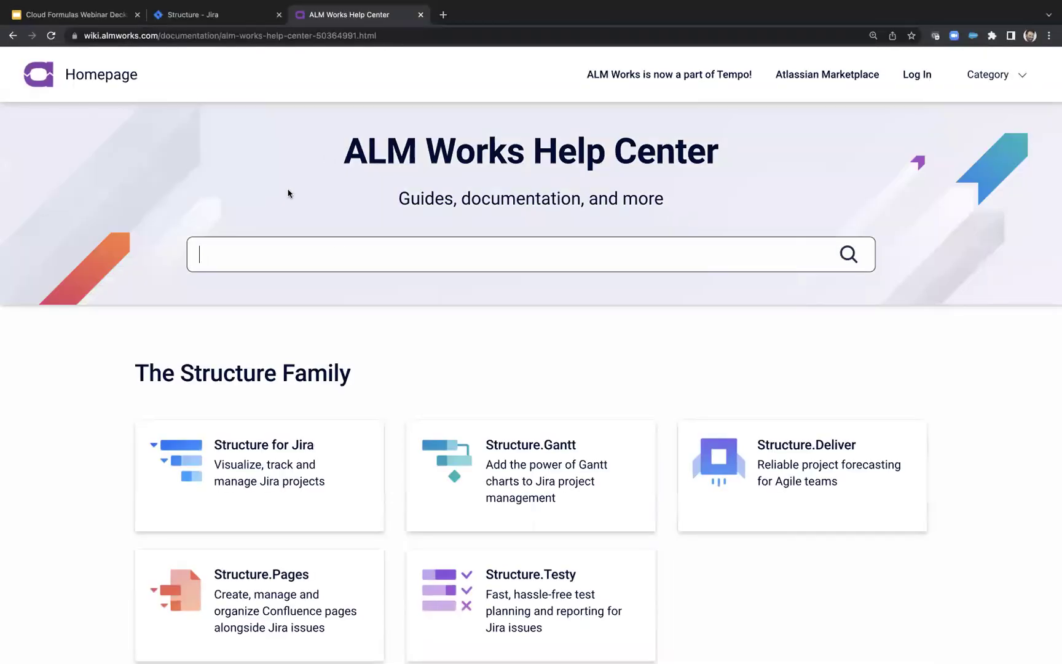
click(285, 481)
click(866, 74)
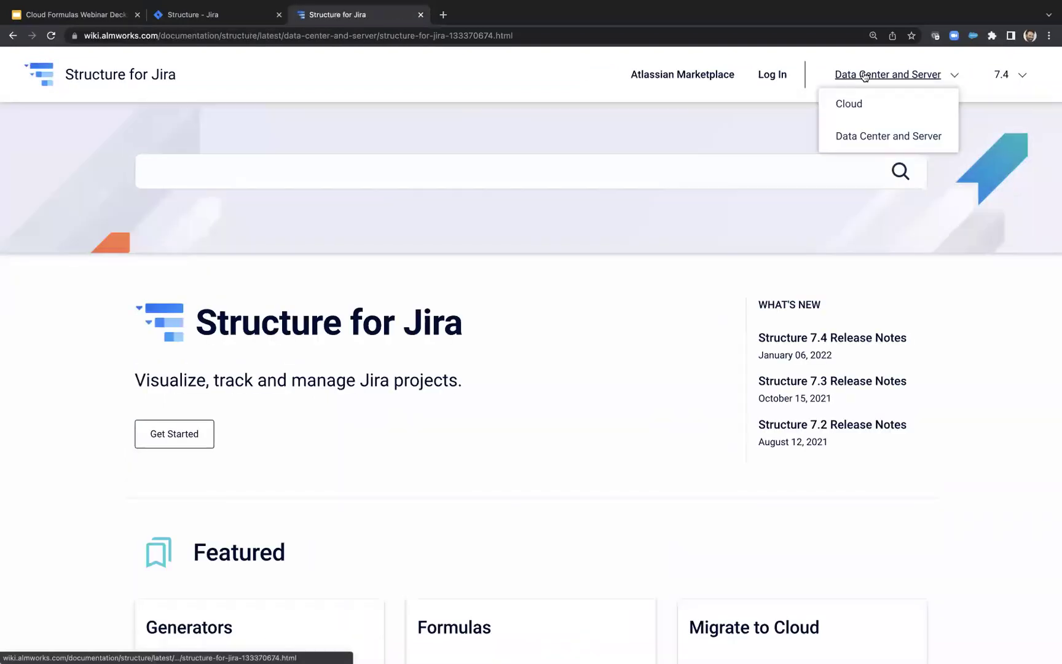
click(866, 109)
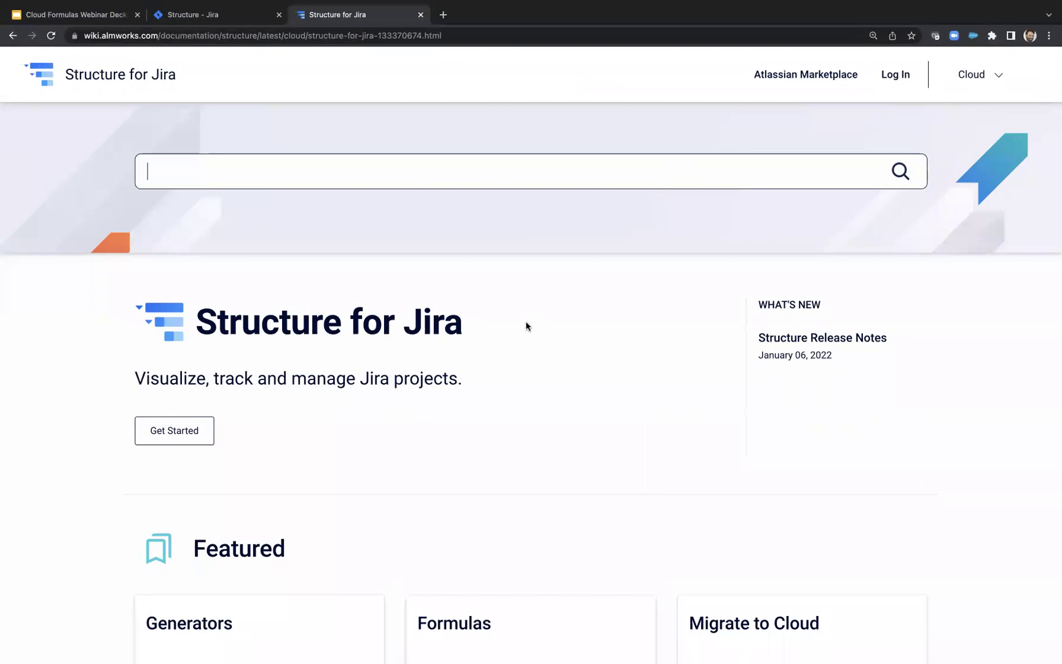
Step: Open the Structure Roadmap page from the additional resources and review the list of planned features
scroll(526, 326, down, 8)
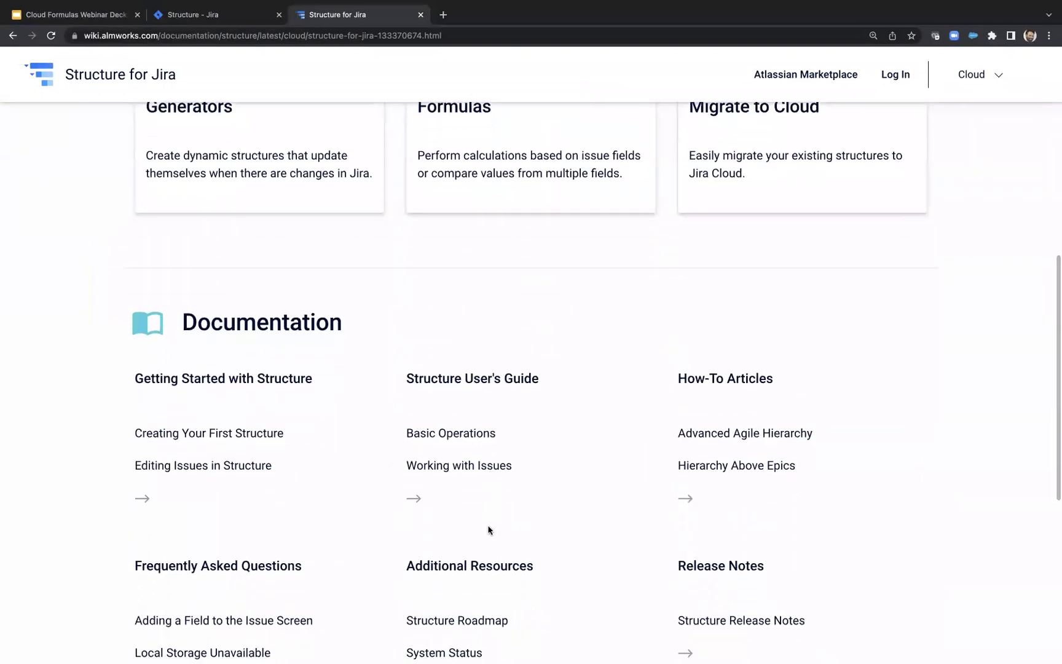
click(487, 621)
scroll(602, 448, down, 10)
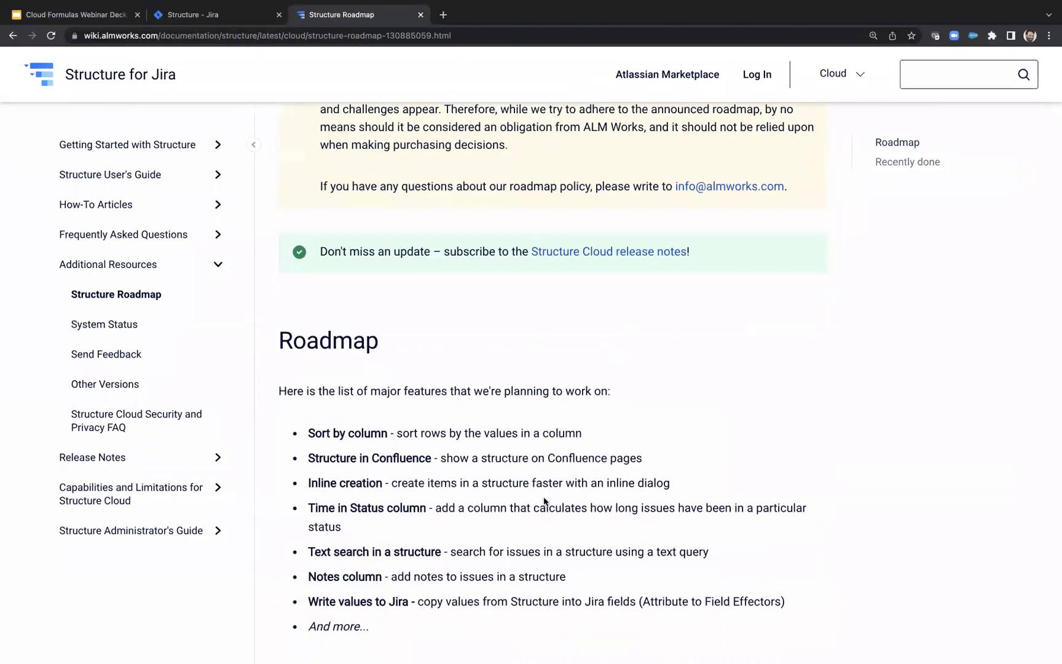
scroll(543, 499, up, 2)
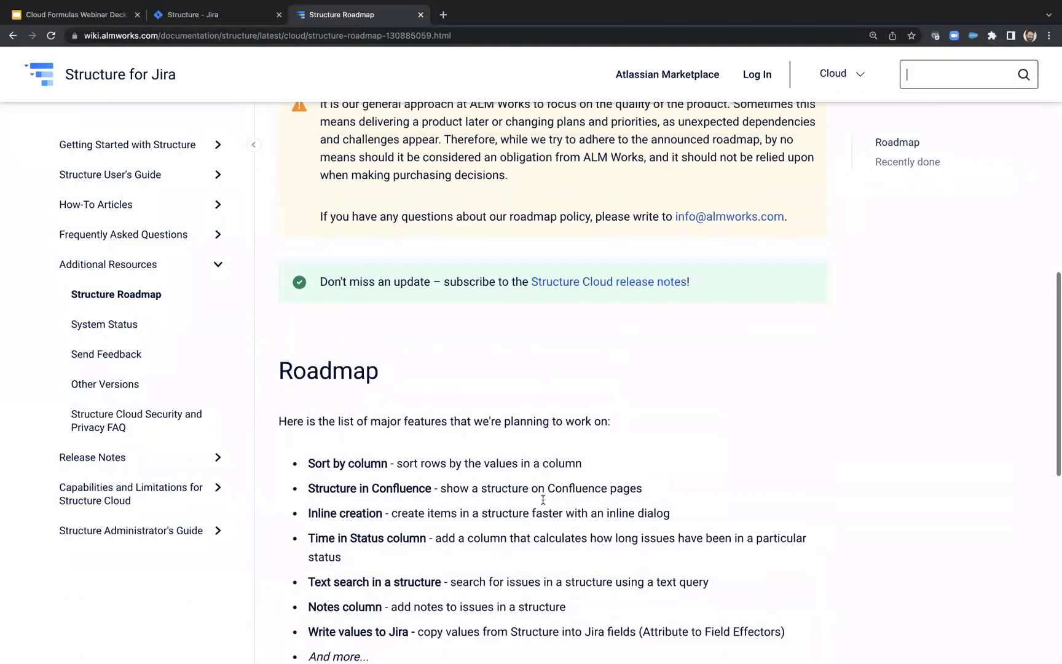
scroll(543, 501, down, 3)
scroll(542, 501, up, 11)
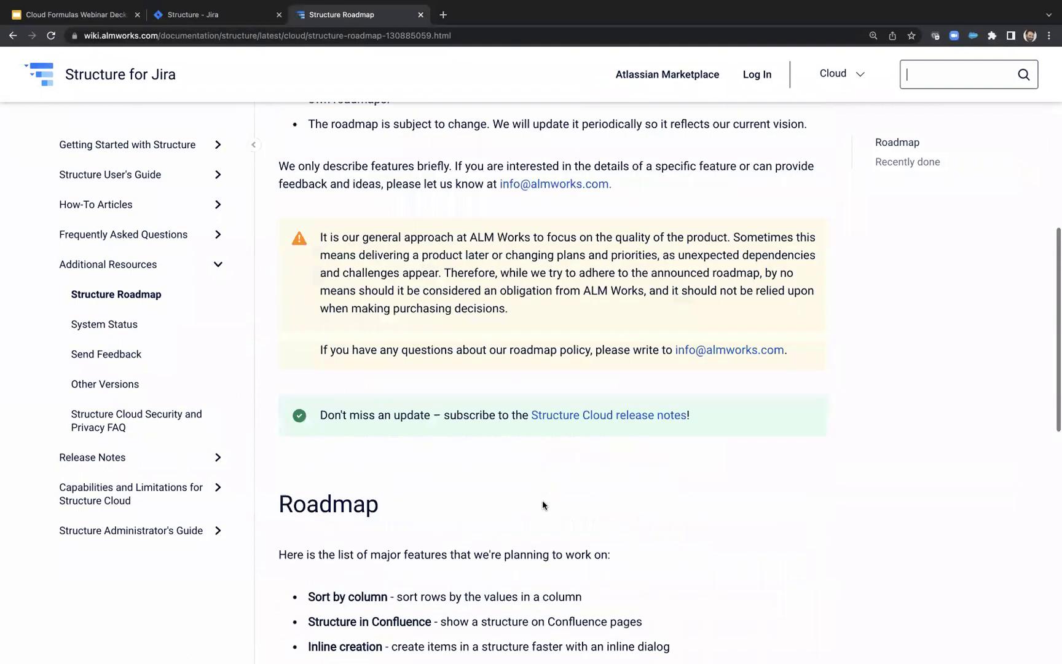
Step: Return to the help center homepage and open the Cloud version of the Structure.Gantt documentation
click(11, 37)
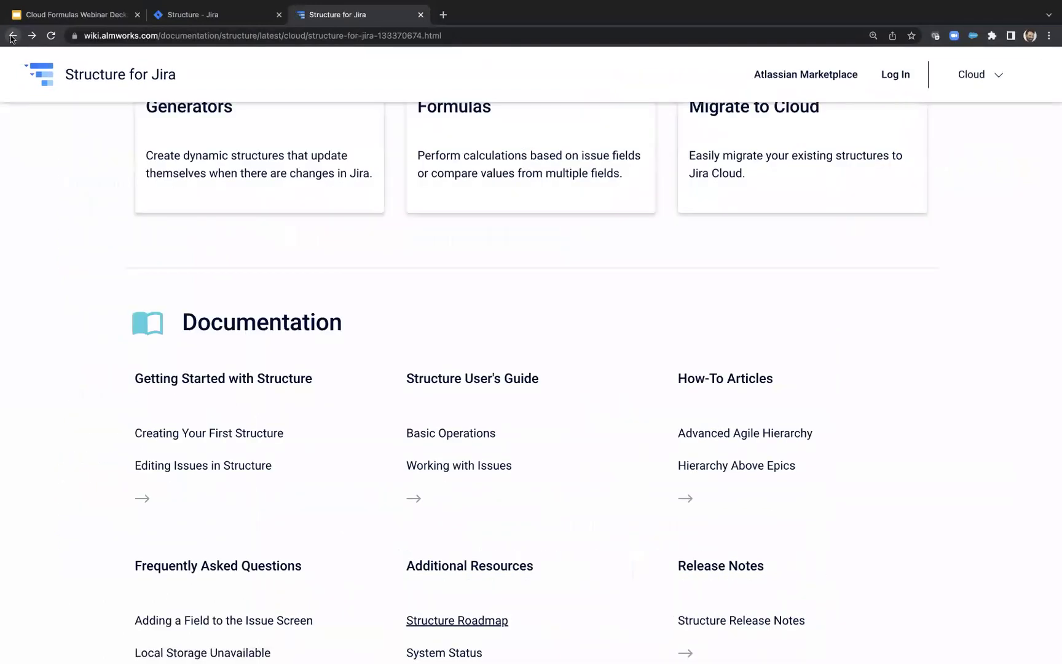
scroll(534, 391, down, 4)
scroll(535, 392, up, 4)
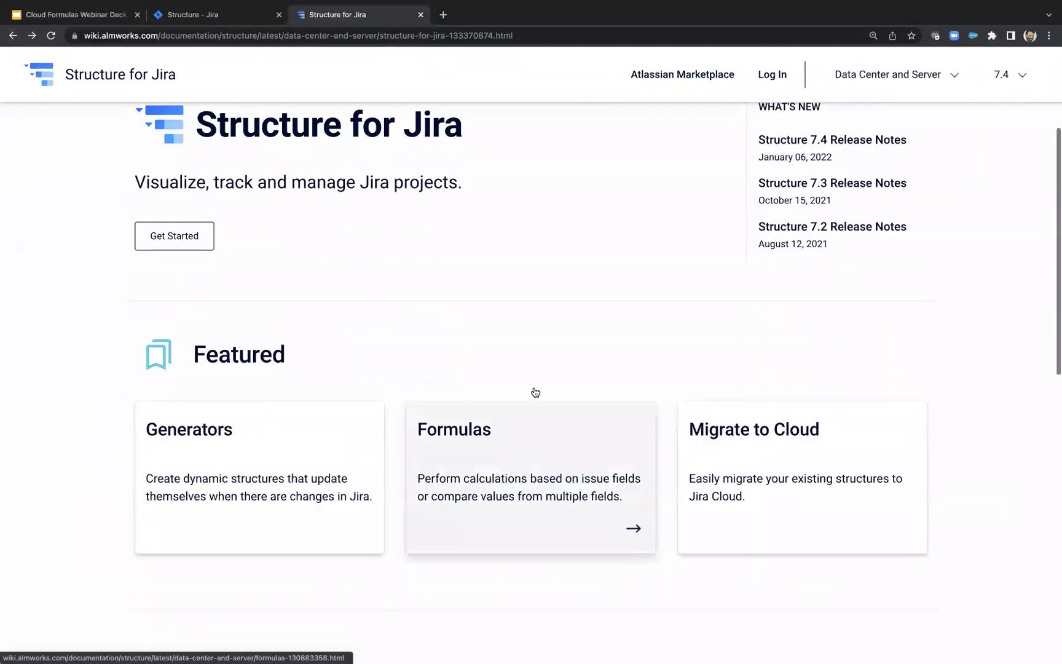
click(12, 37)
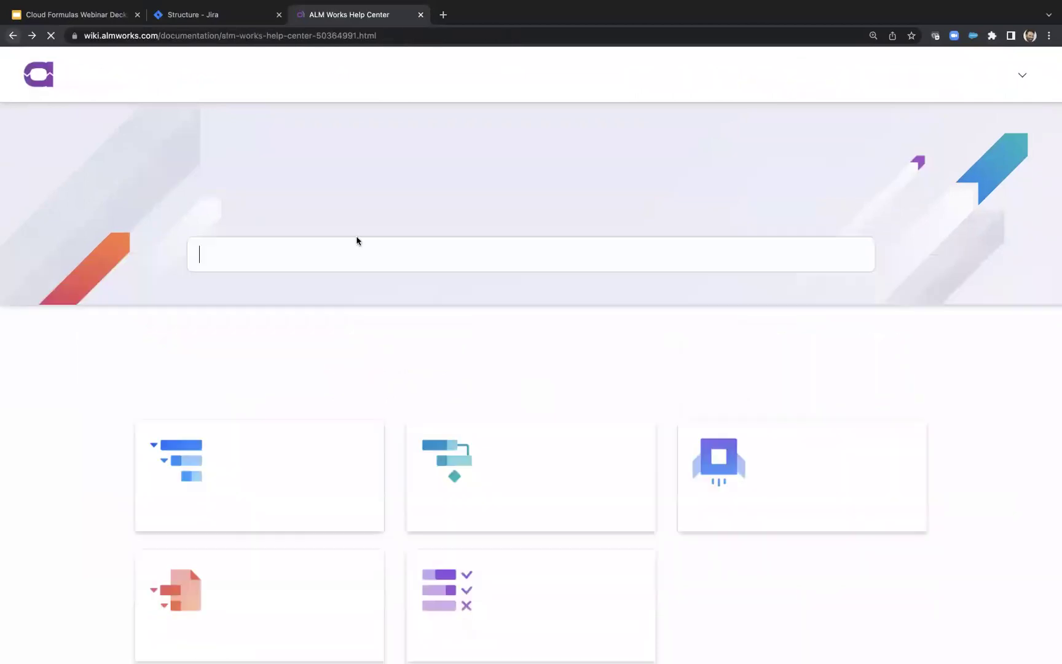
click(551, 450)
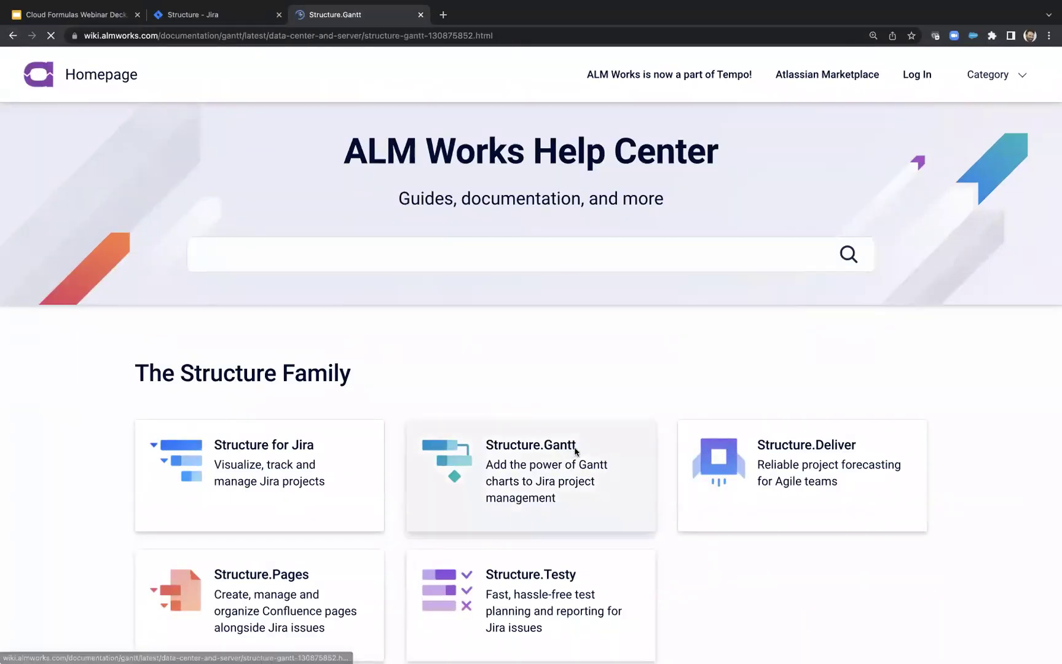
click(863, 78)
click(855, 116)
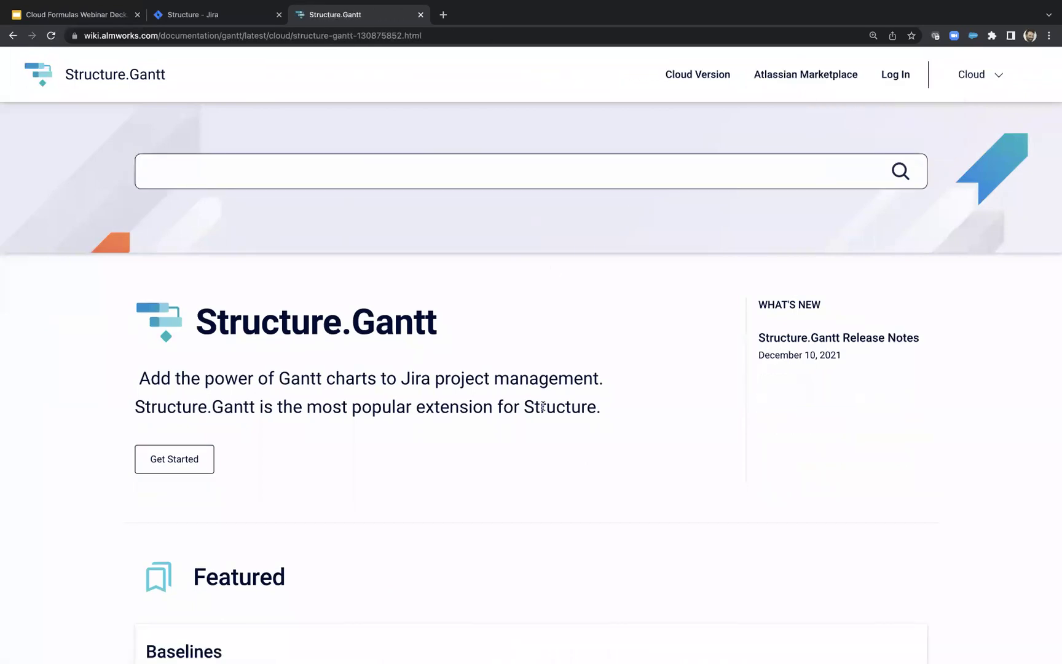
Step: Open the Structure.Gantt Roadmap page and highlight the "Gantt attributes in Structure" entry in the feature list
scroll(543, 409, down, 10)
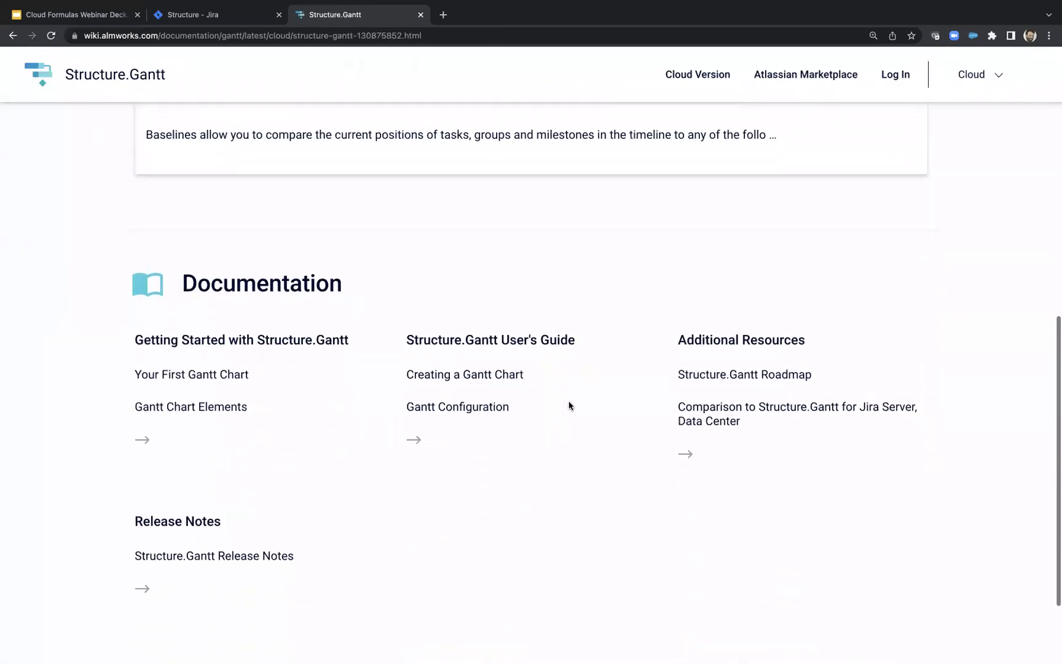
click(740, 376)
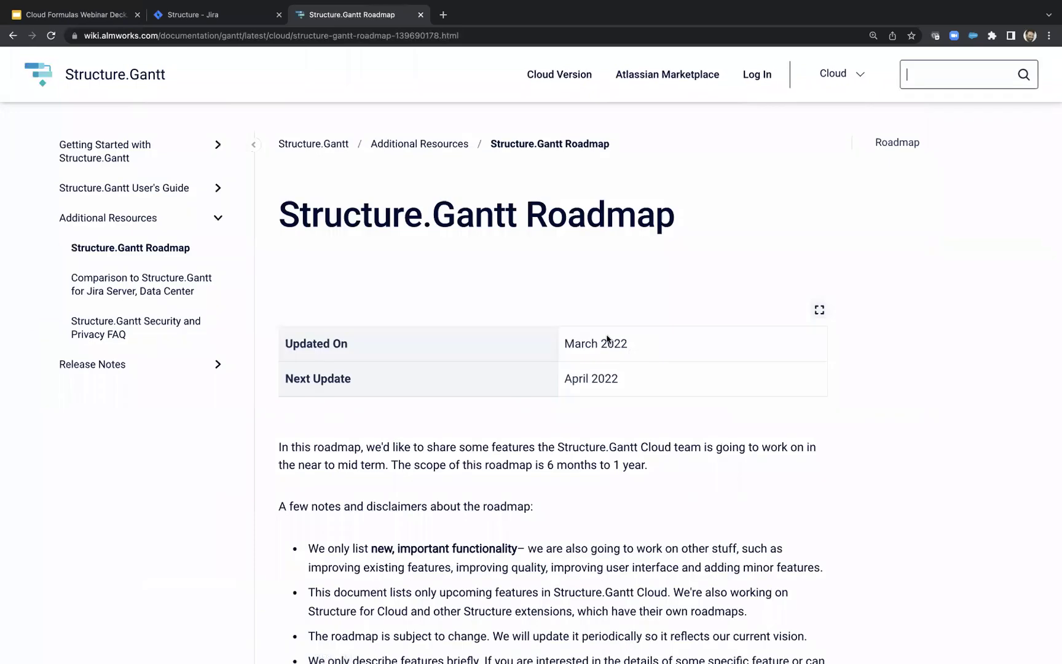
scroll(565, 287, down, 9)
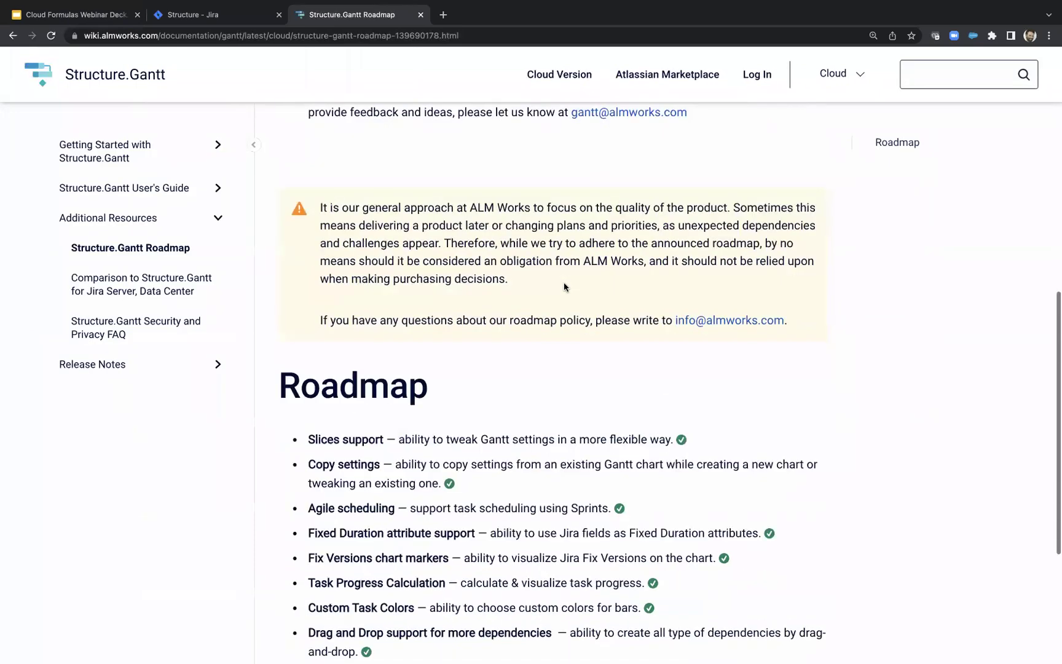
scroll(363, 602, down, 2)
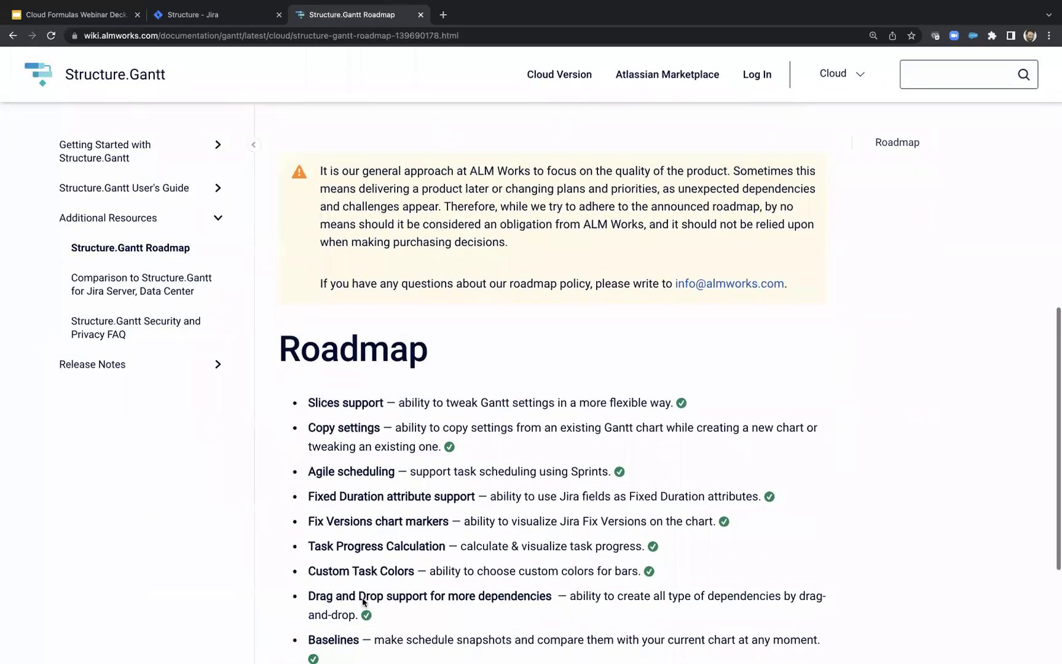
drag(310, 613, 803, 618)
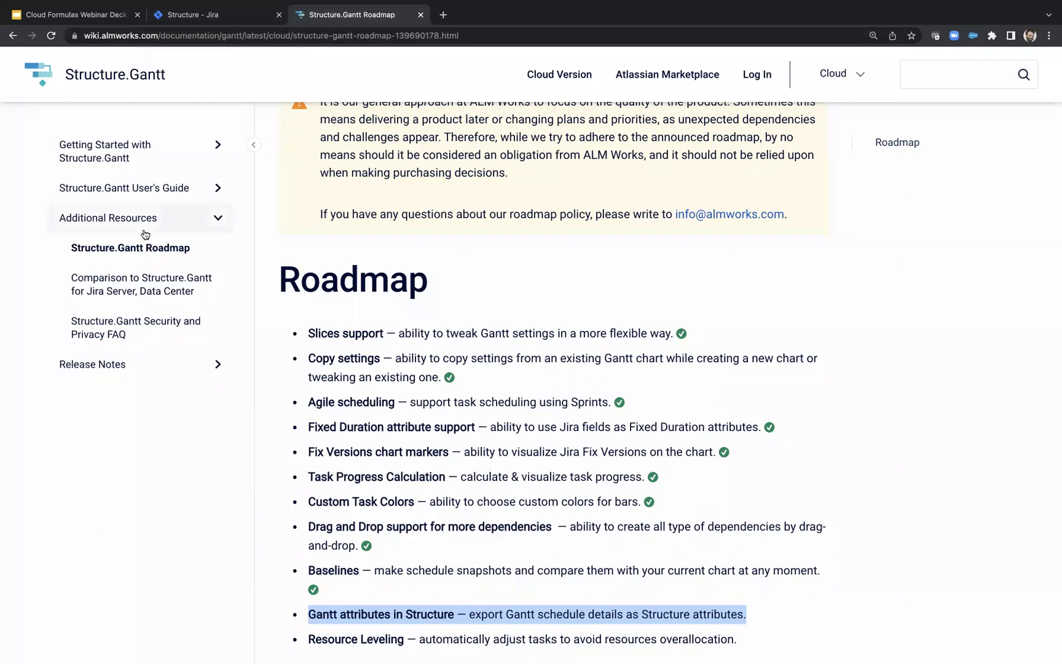
Step: Go back to the help center homepage and open the Cloud version of the Structure for Jira documentation
click(13, 36)
click(14, 36)
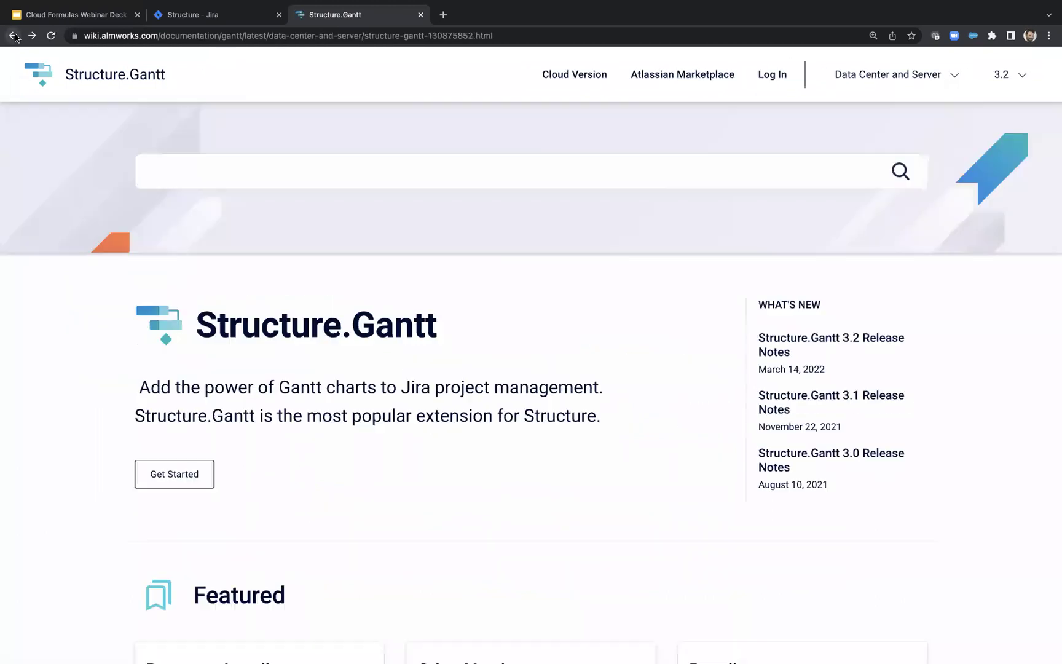
click(13, 36)
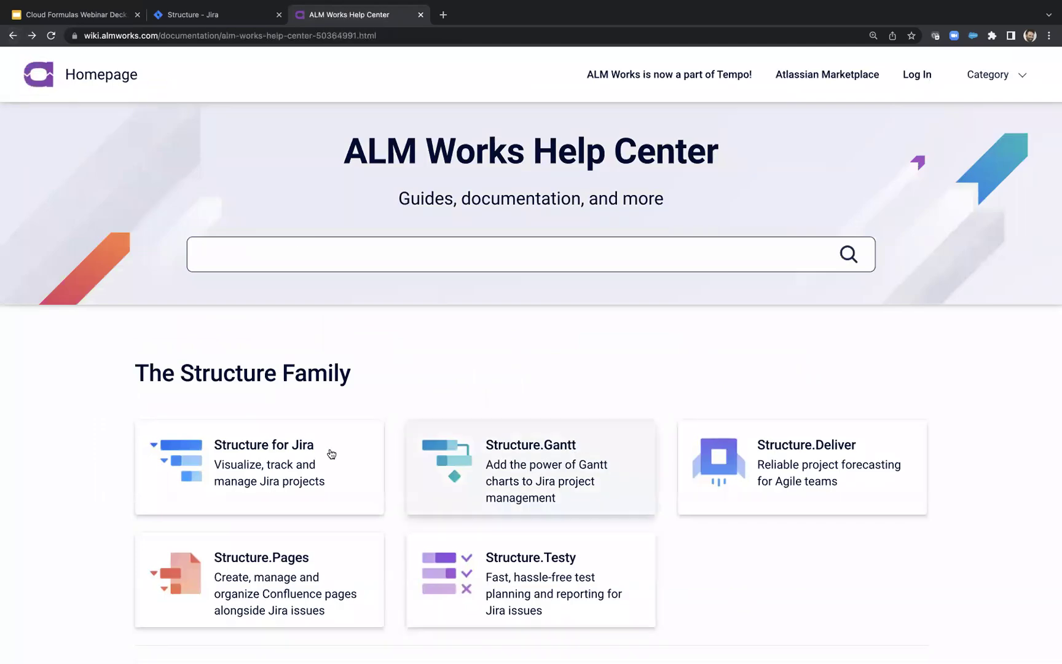
click(297, 453)
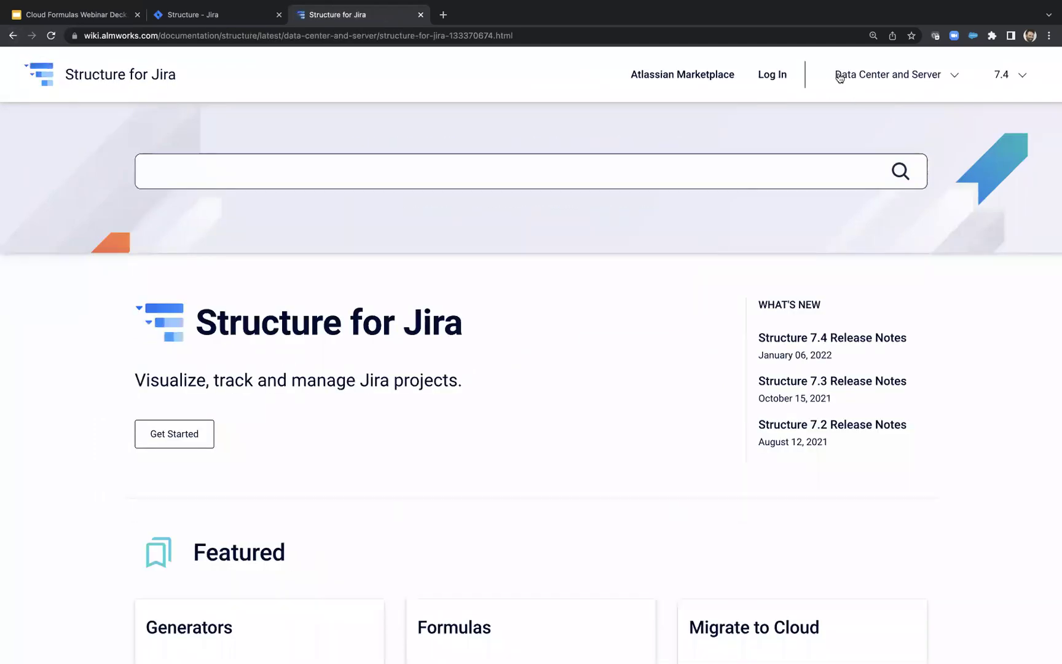
click(840, 77)
click(849, 110)
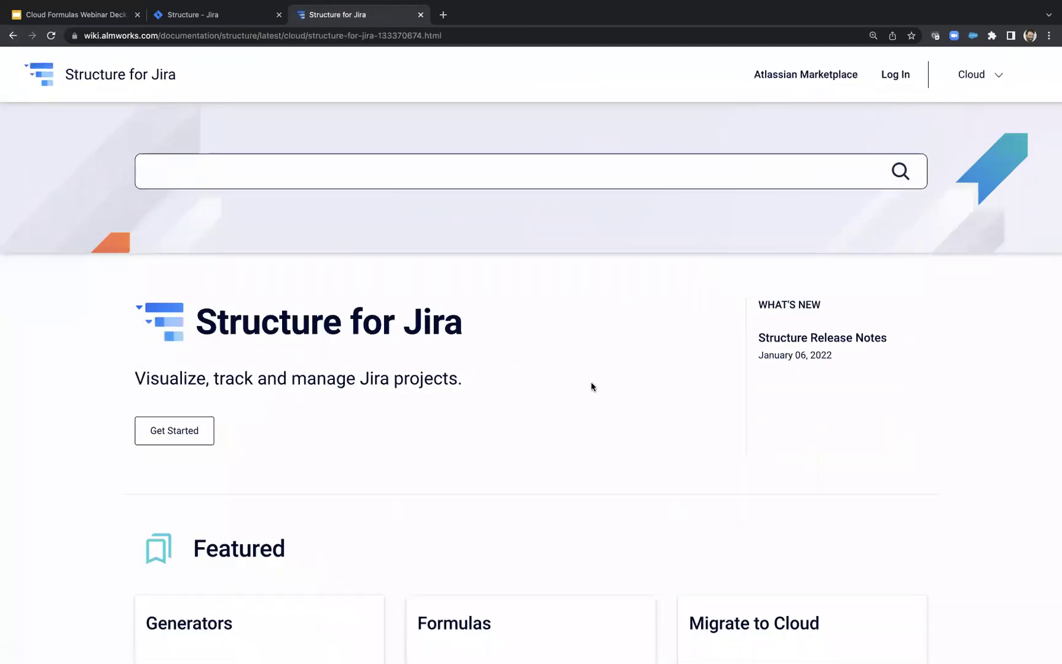
Step: Open the featured Formulas documentation page and look over its list of articles
scroll(592, 386, down, 6)
click(558, 304)
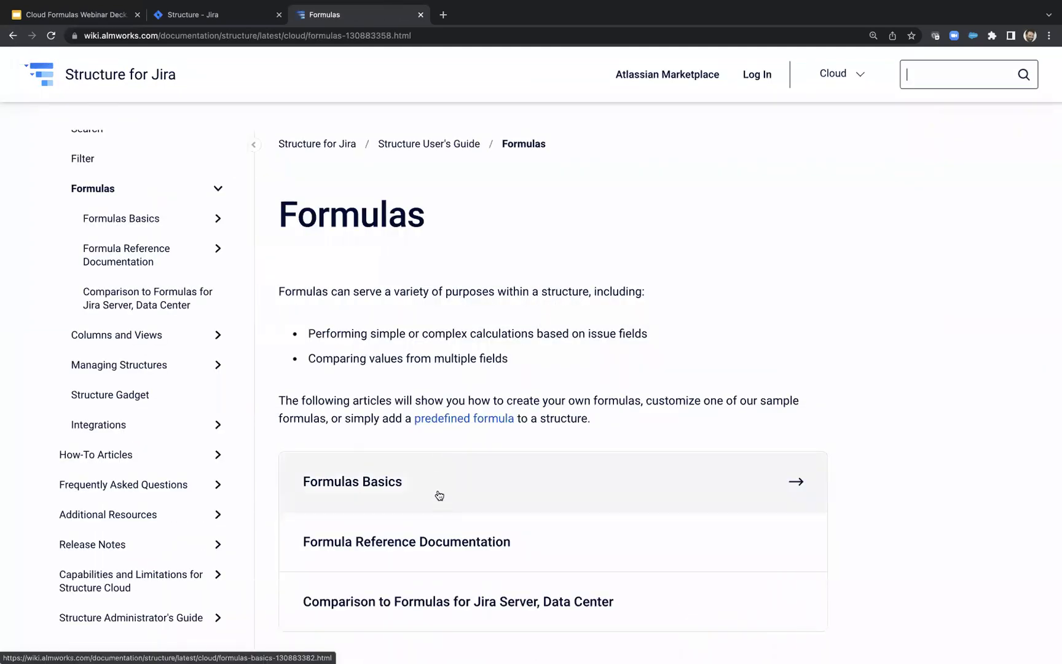
scroll(439, 495, down, 1)
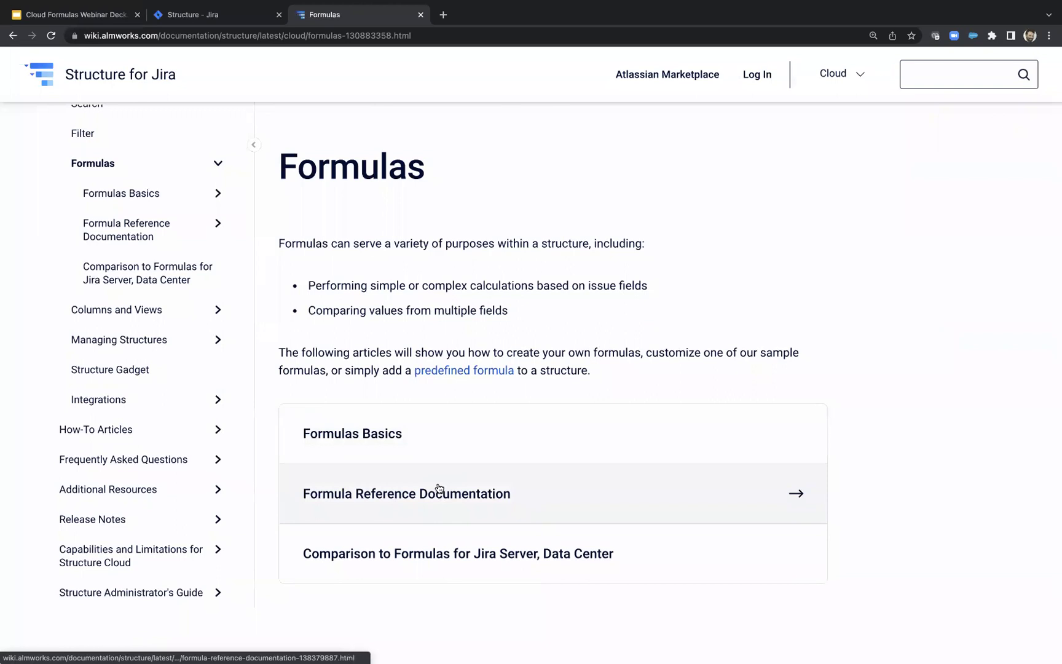
Step: Open the Mapping Variables article under Formulas Basics and read how variables are mapped and named
click(493, 435)
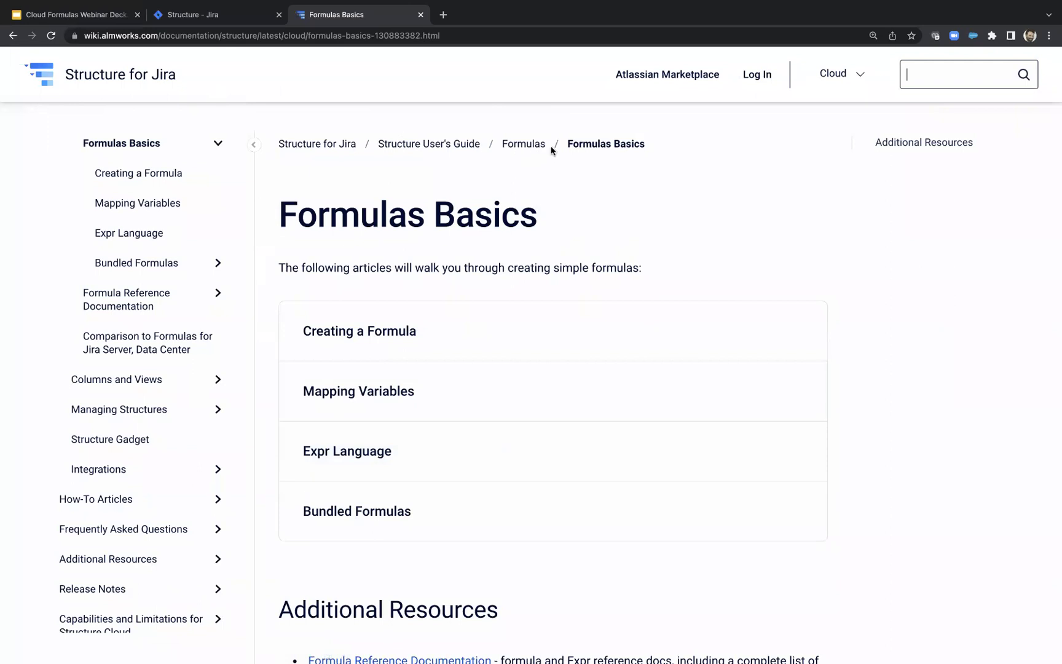
click(383, 397)
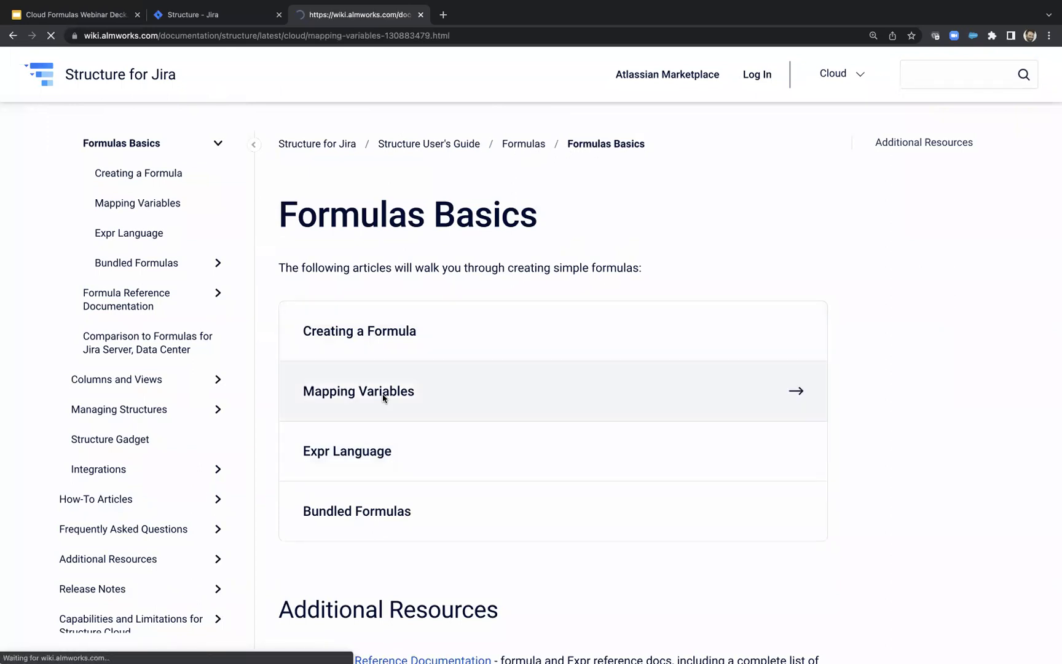
scroll(383, 397, down, 10)
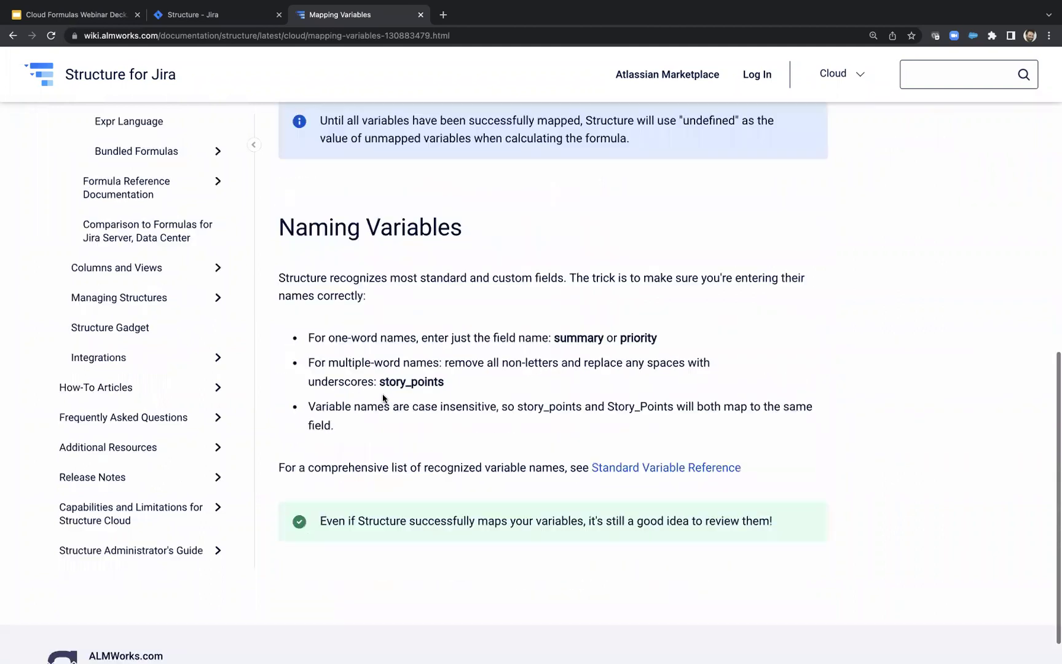
scroll(383, 397, up, 7)
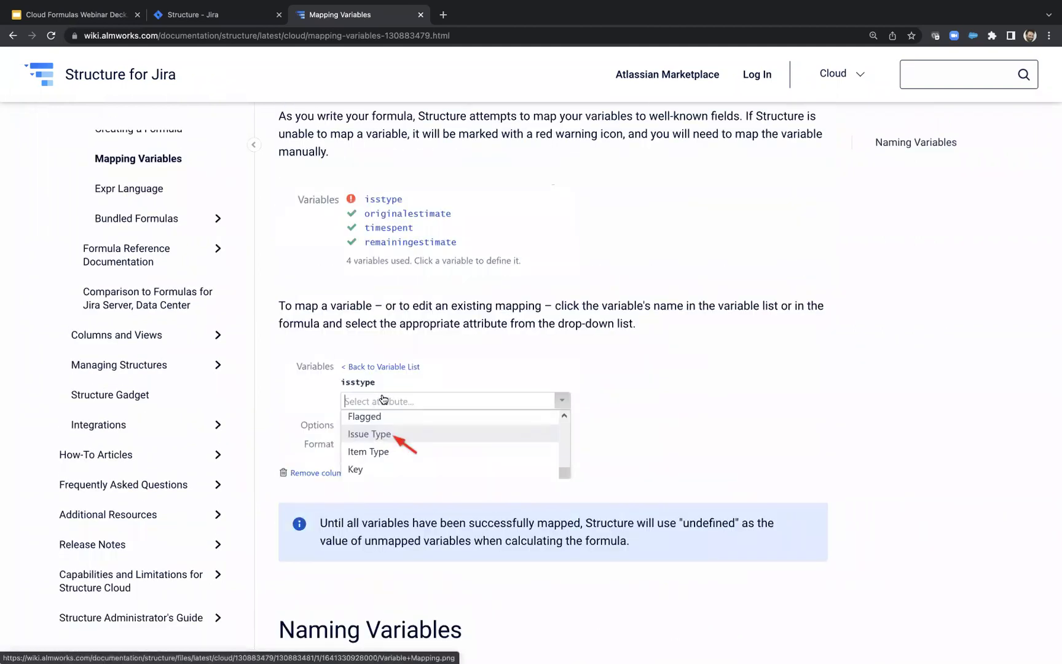
scroll(382, 399, up, 1)
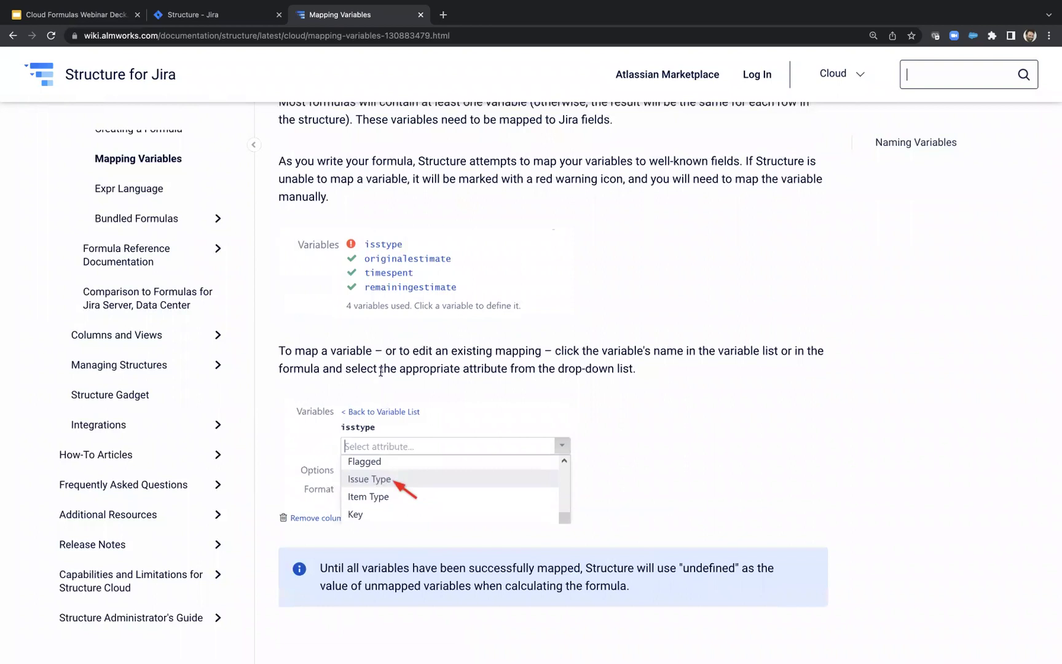
scroll(372, 344, up, 3)
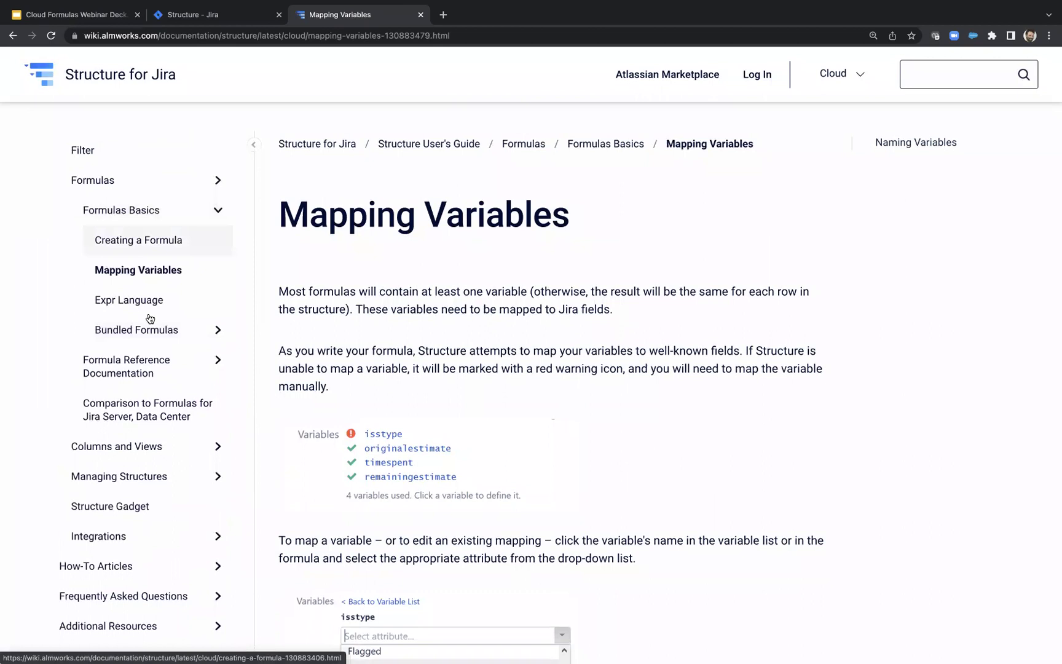
Step: Open the Standard Variable Reference in the Formula Reference Documentation and look over the Jira Fields table of variable names and types
click(218, 362)
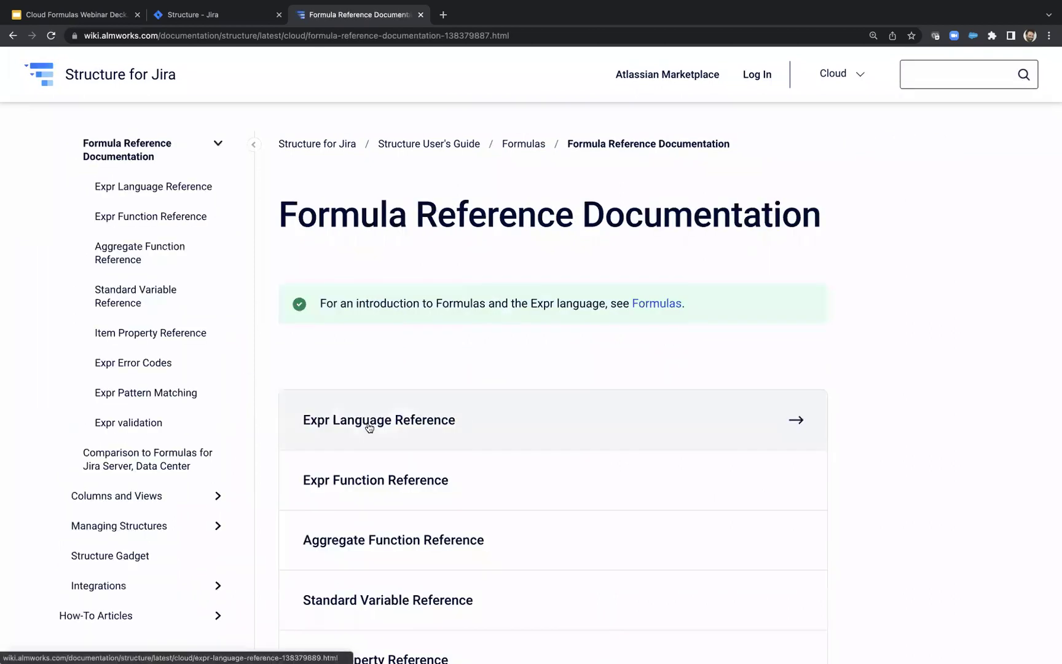
scroll(389, 489, down, 1)
click(385, 578)
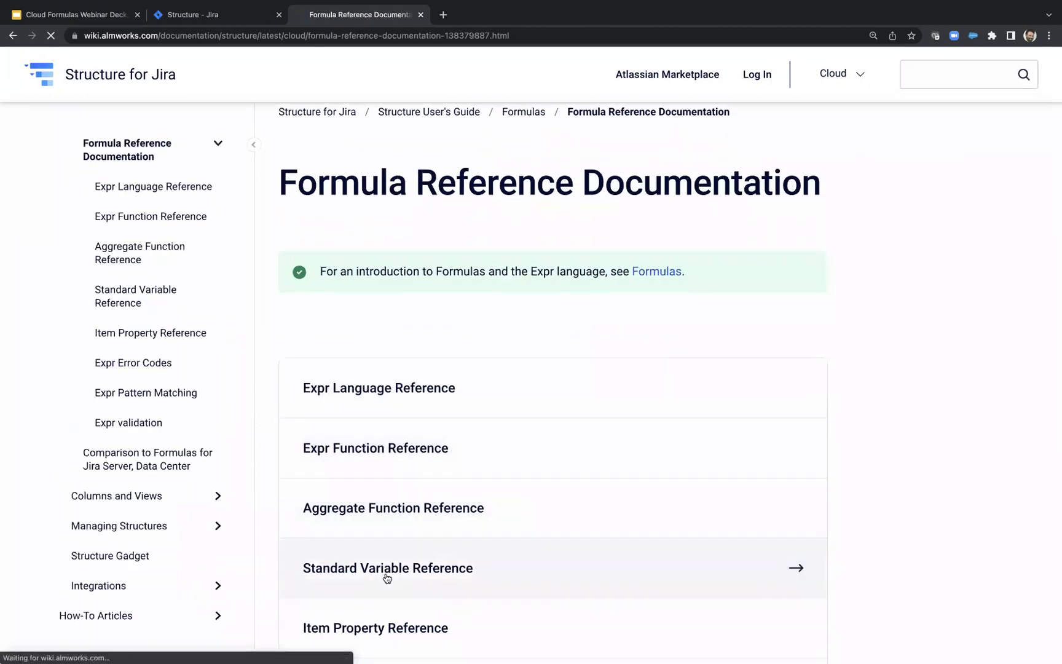
scroll(369, 405, down, 10)
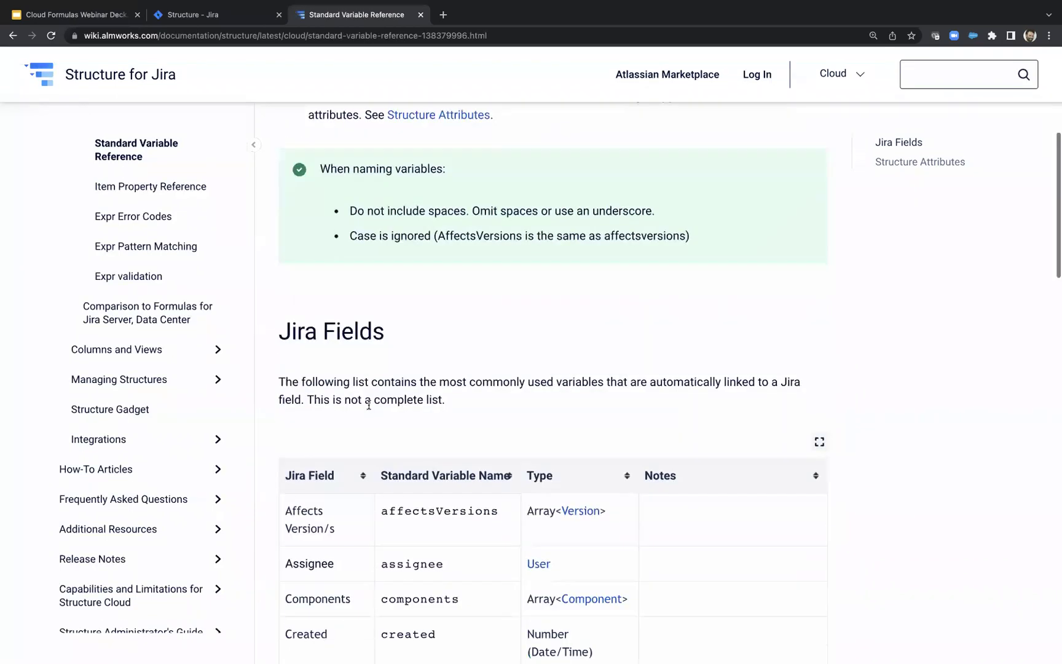
scroll(369, 400, down, 3)
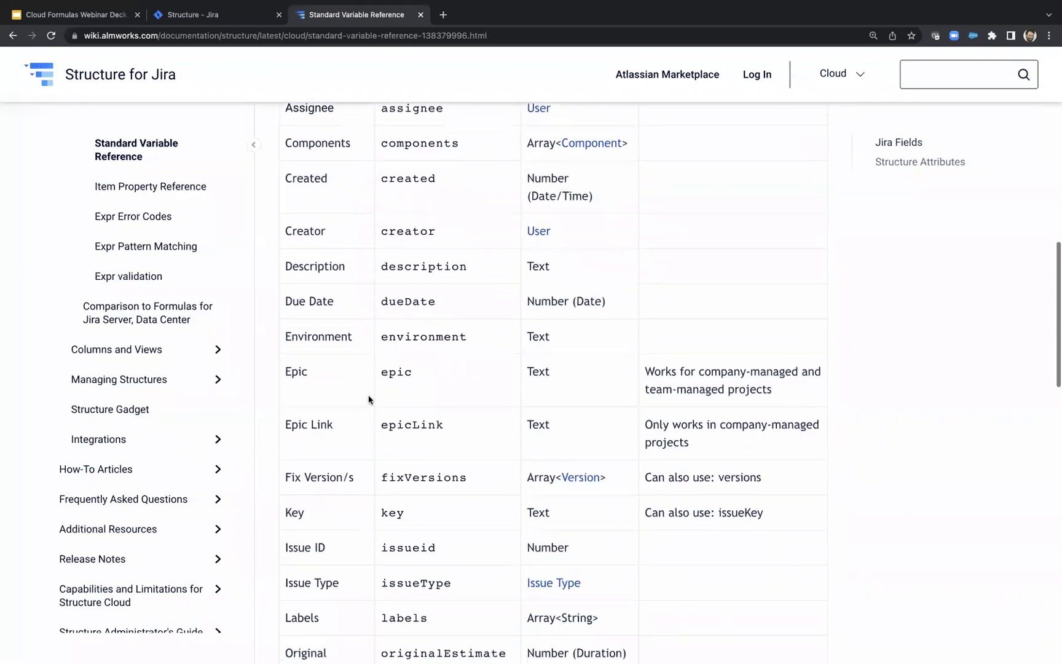
scroll(374, 455, down, 9)
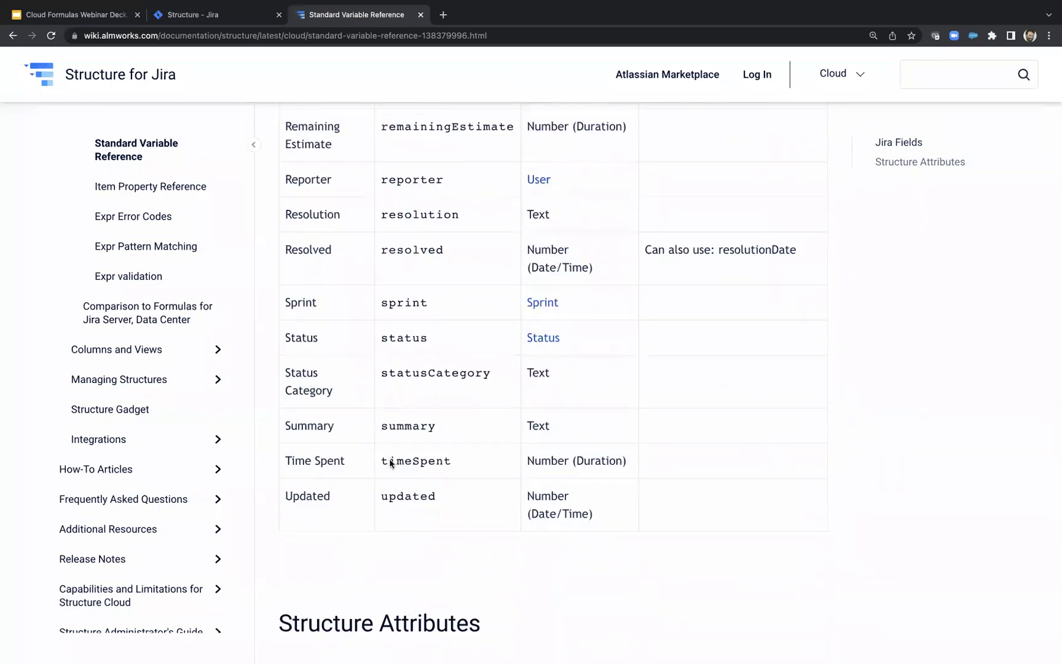
scroll(417, 510, down, 1)
scroll(417, 509, up, 1)
scroll(416, 509, up, 16)
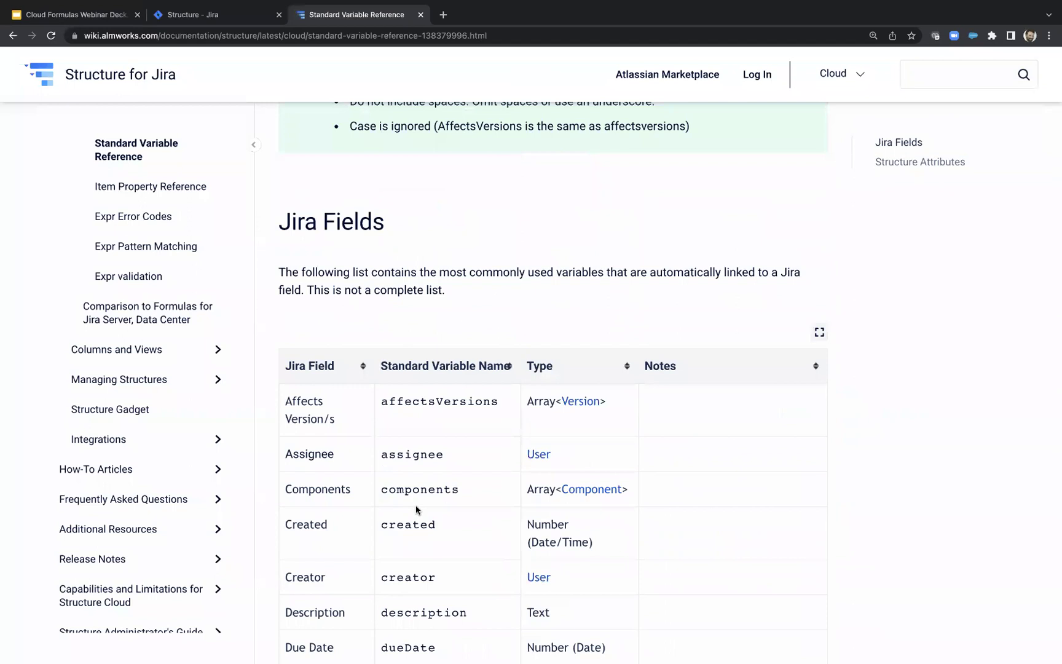
scroll(416, 509, down, 7)
scroll(416, 507, down, 3)
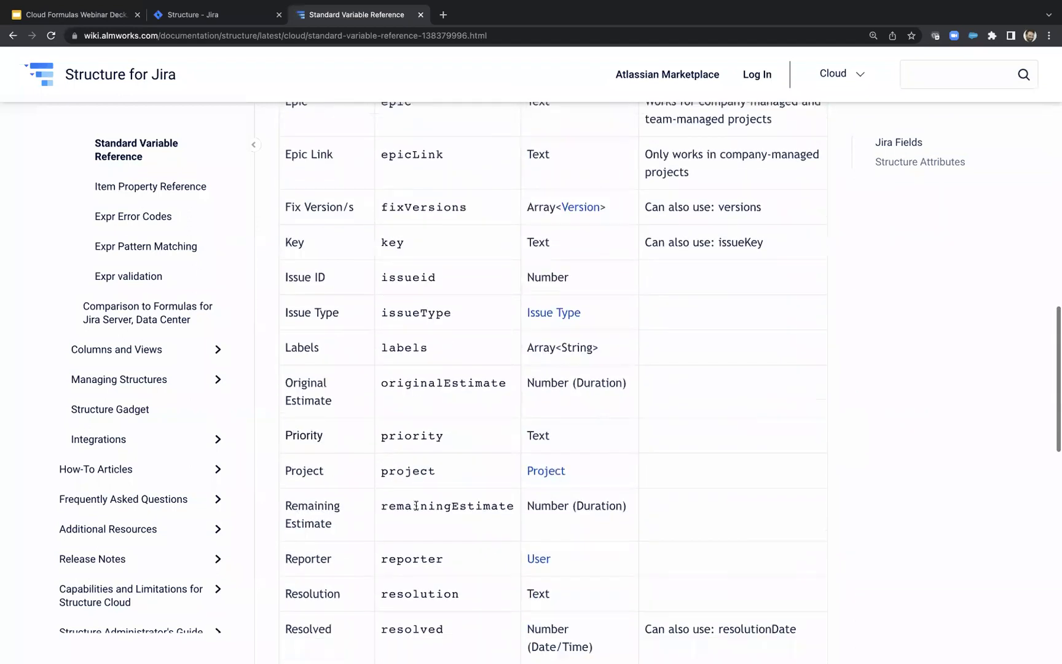
scroll(417, 505, down, 4)
Step: Search the Standard Variable Reference page for "custom" and review the Structure Attributes and Jira Fields tables
key(ctrl+t)
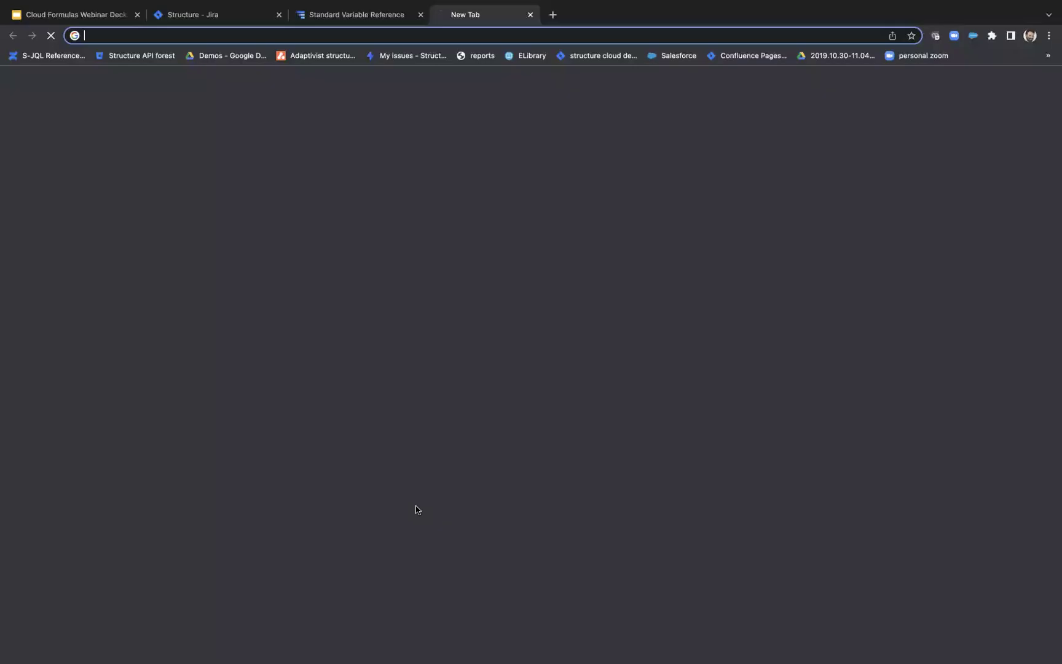
key(ctrl+w)
key(ctrl+f)
text(custom)
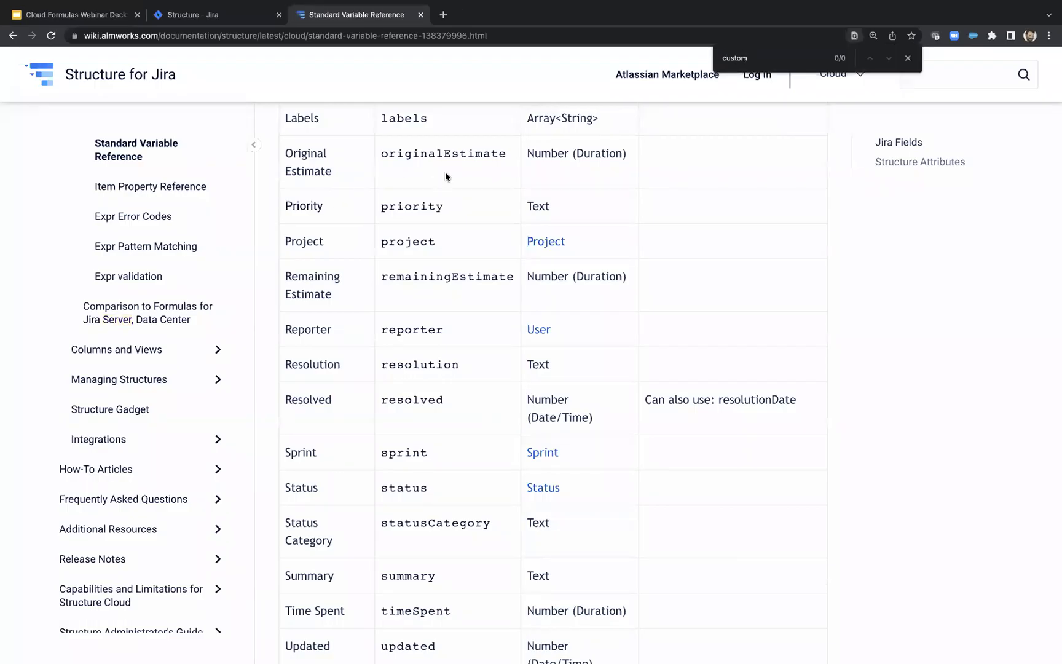
scroll(426, 315, down, 5)
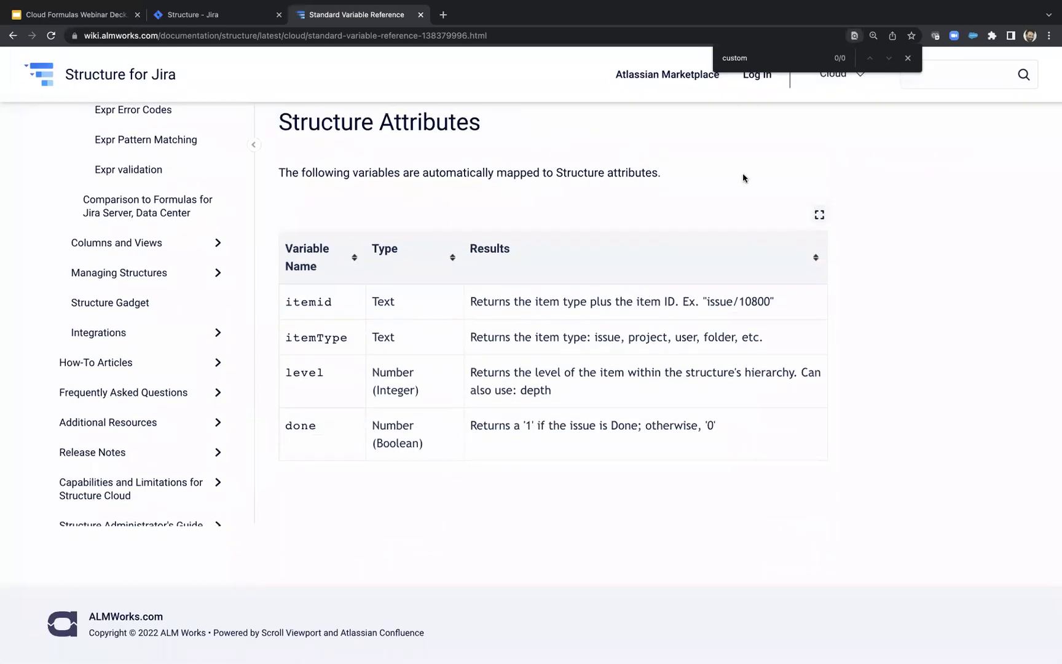
scroll(442, 252, up, 5)
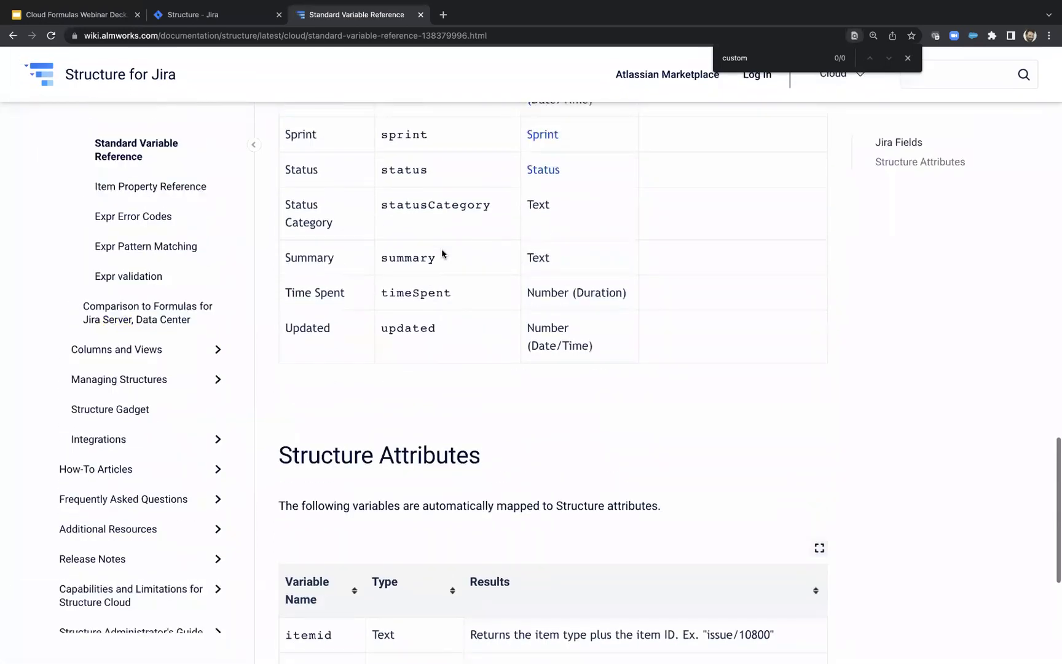
scroll(441, 252, up, 5)
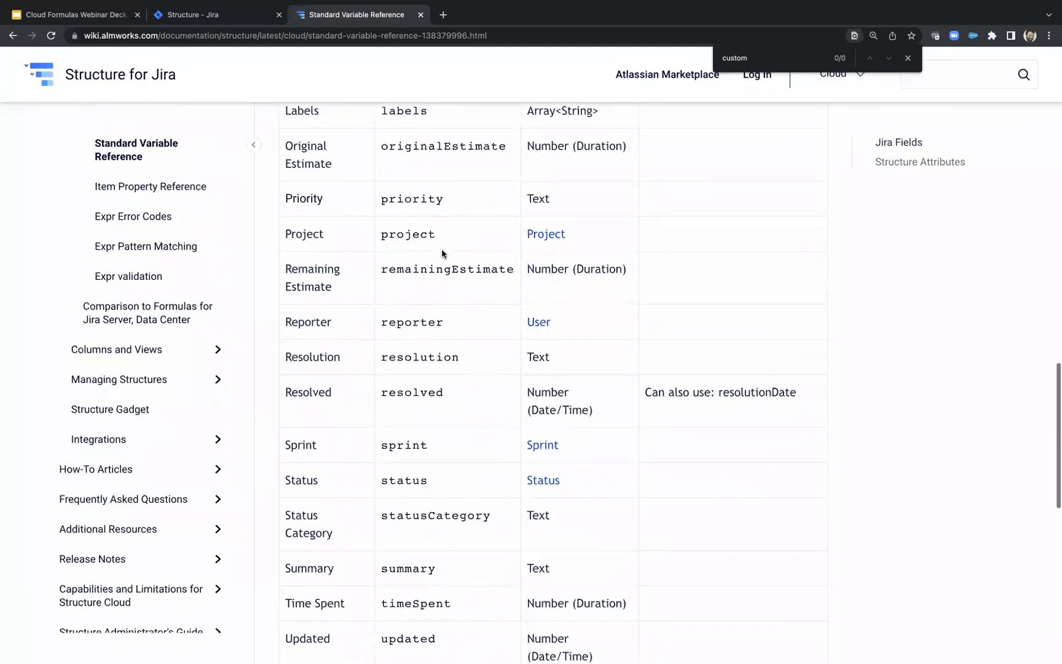
scroll(441, 250, up, 4)
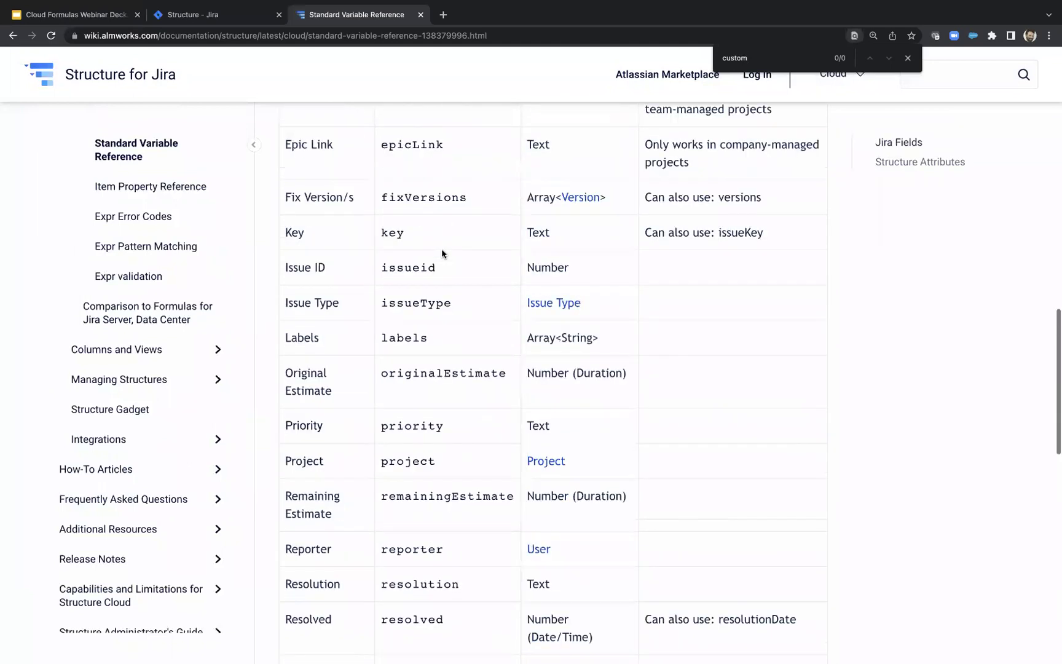
scroll(442, 252, up, 4)
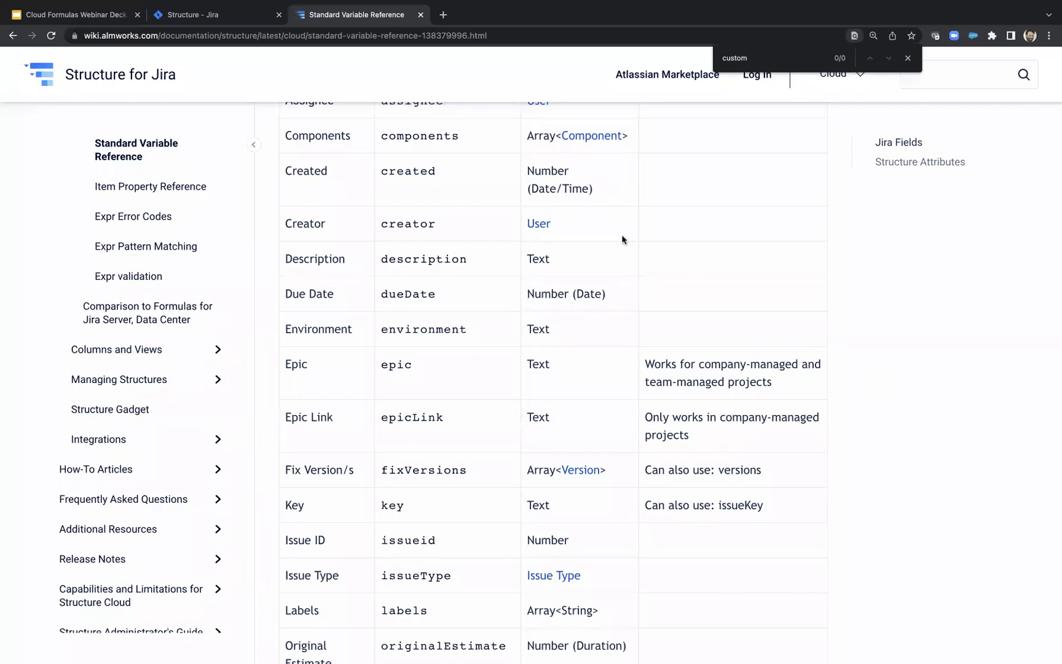
Step: Switch to the initiatives structure in Jira, open the level column's formula settings and browse the attributes its level variable can map to
click(213, 24)
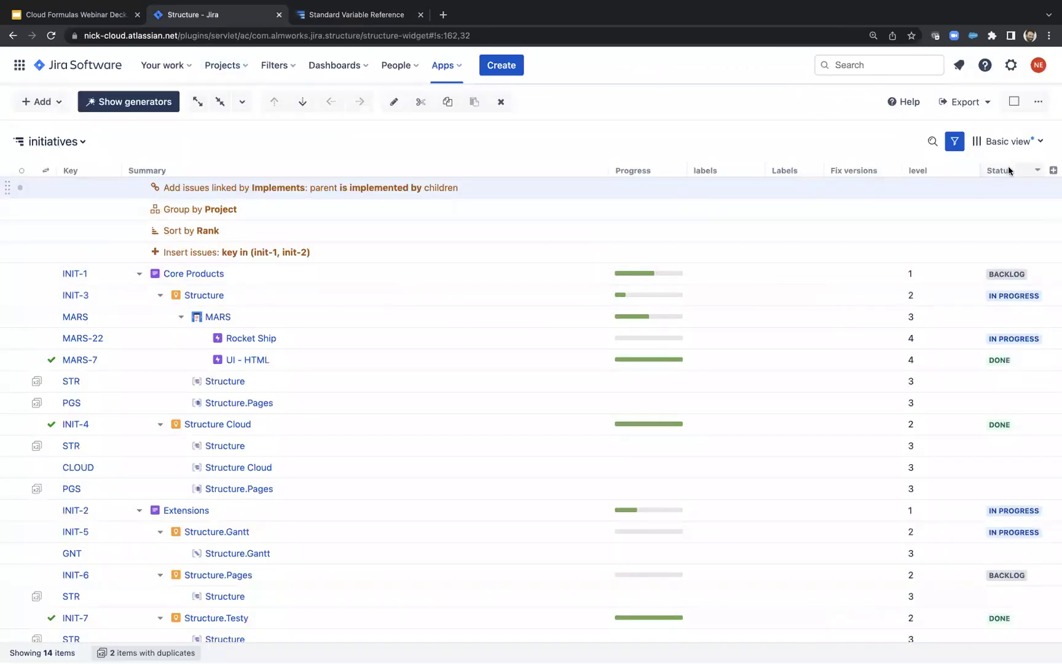
click(972, 171)
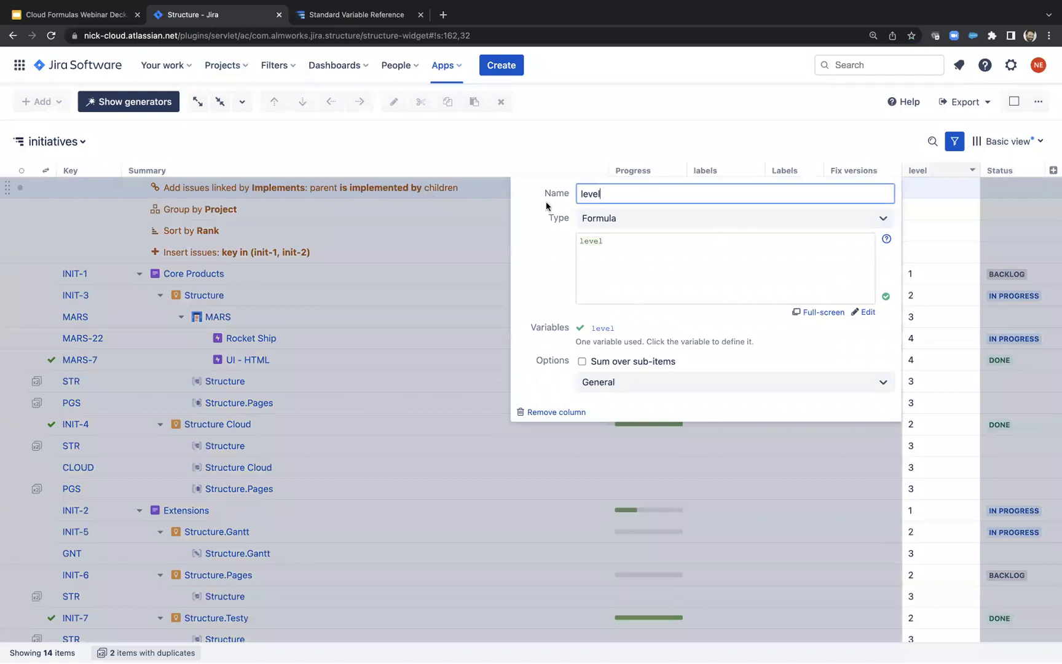
click(603, 329)
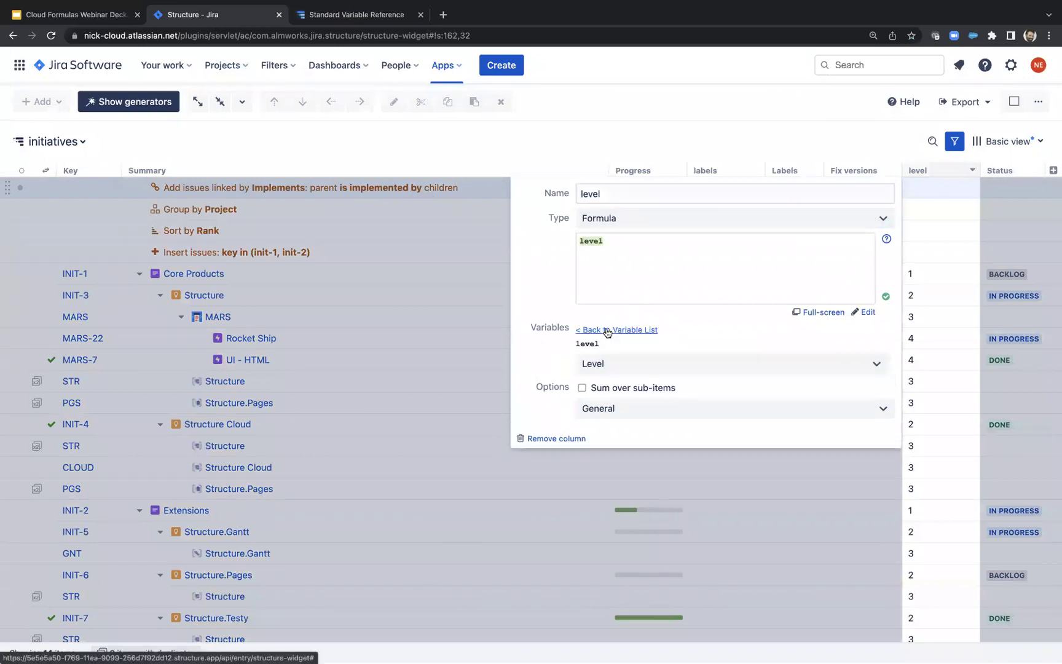
click(659, 365)
scroll(653, 512, down, 1)
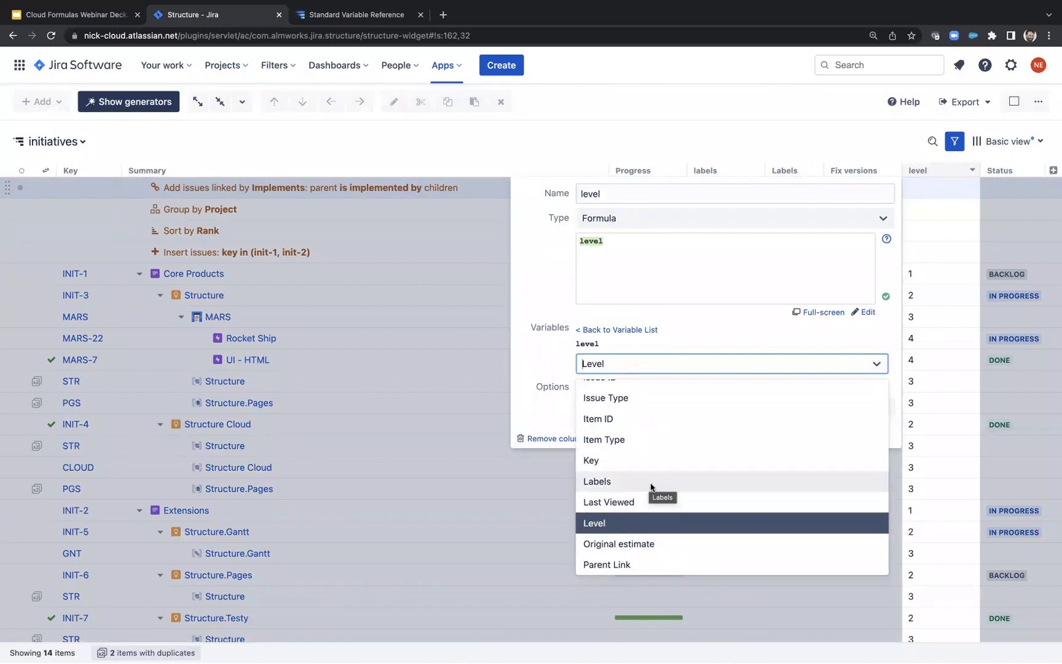
scroll(649, 483, down, 4)
scroll(653, 486, down, 1)
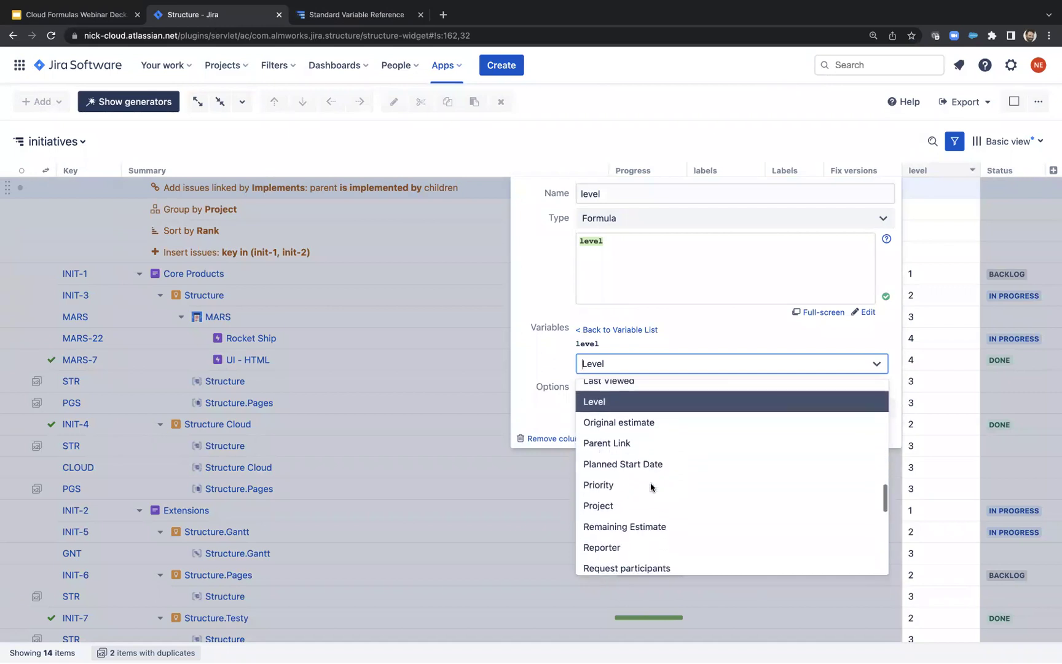
scroll(694, 521, down, 1)
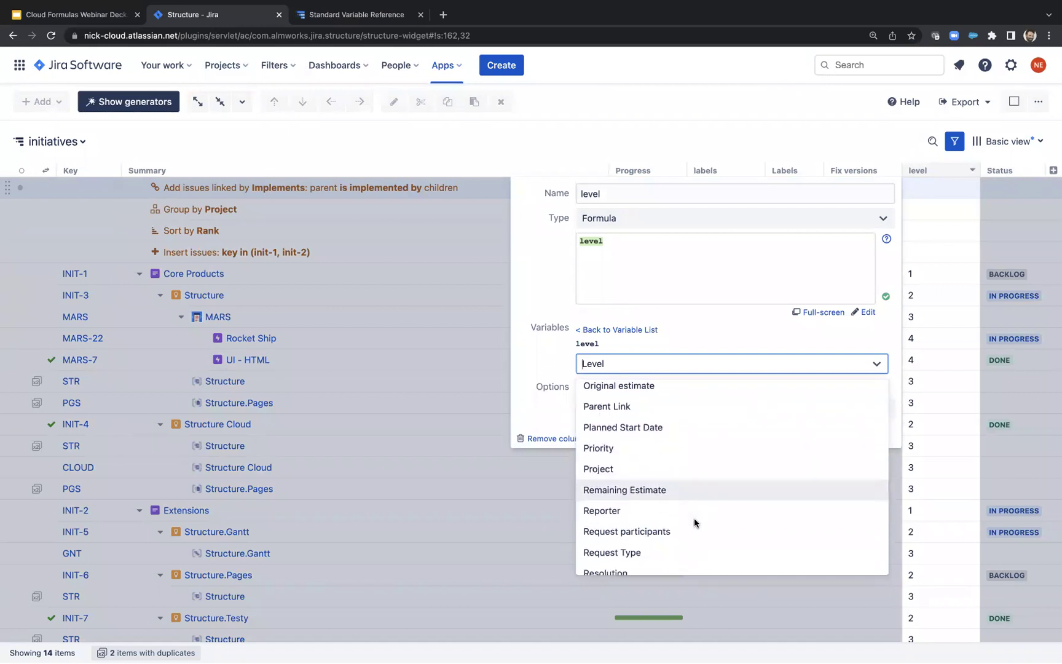
scroll(694, 521, down, 1)
scroll(694, 519, down, 1)
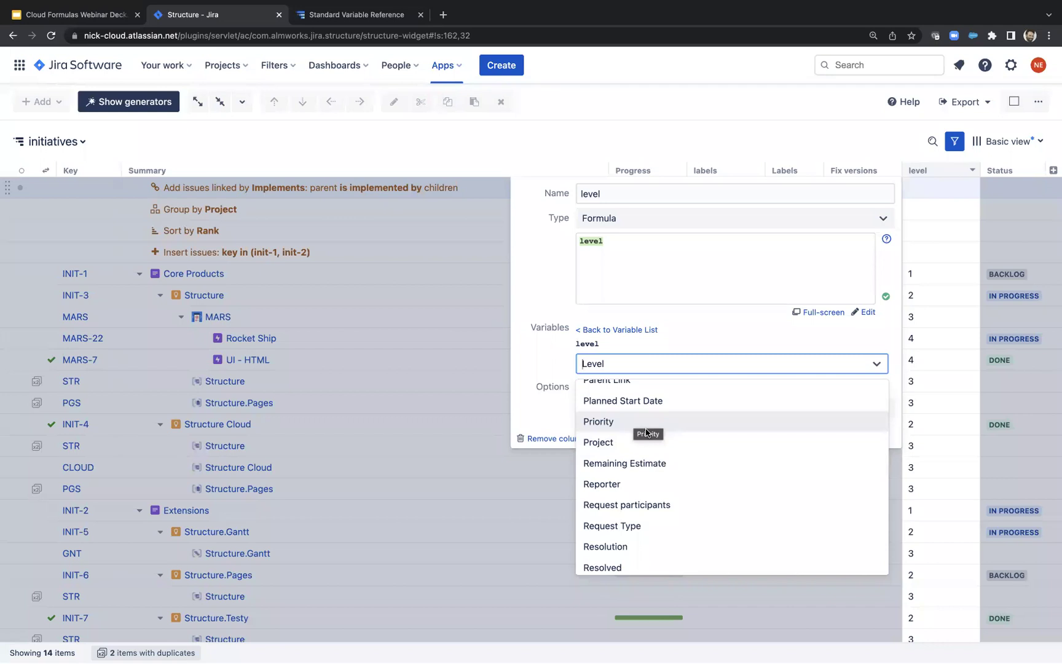
click(548, 358)
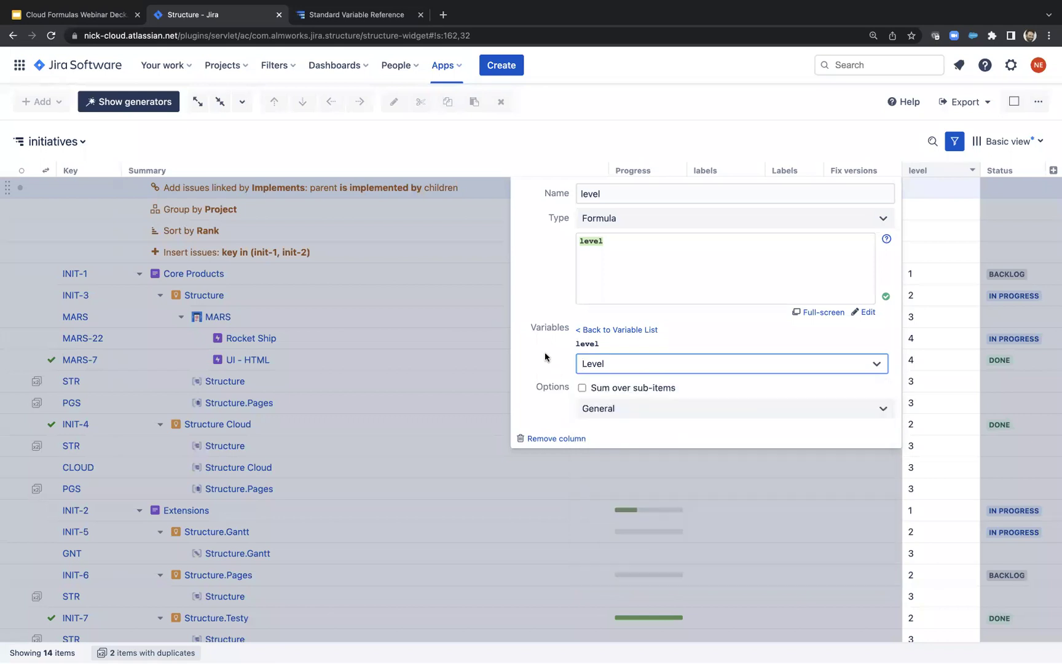
Step: Return to the level column's variable list, recheck the attribute mapping of the level variable, and go back to the list
click(621, 331)
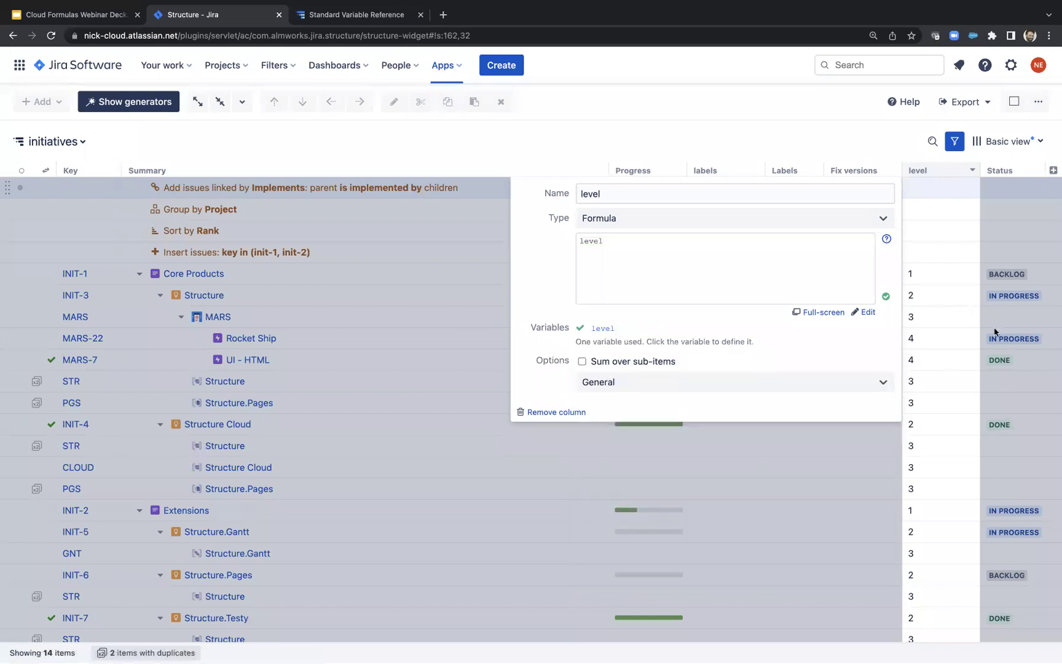
click(603, 329)
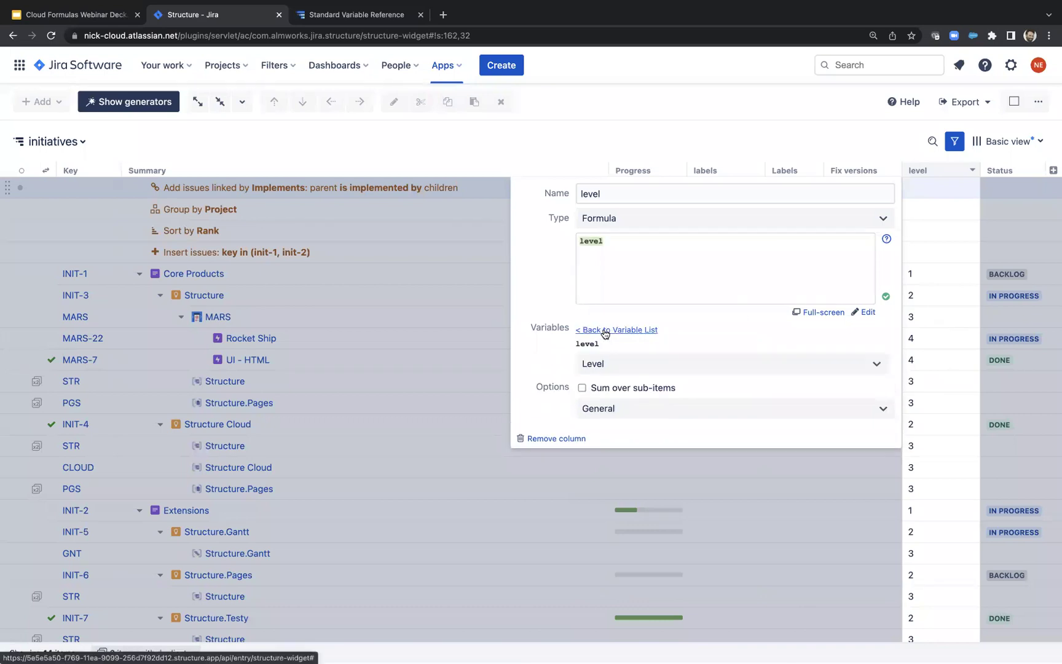
click(655, 365)
click(677, 337)
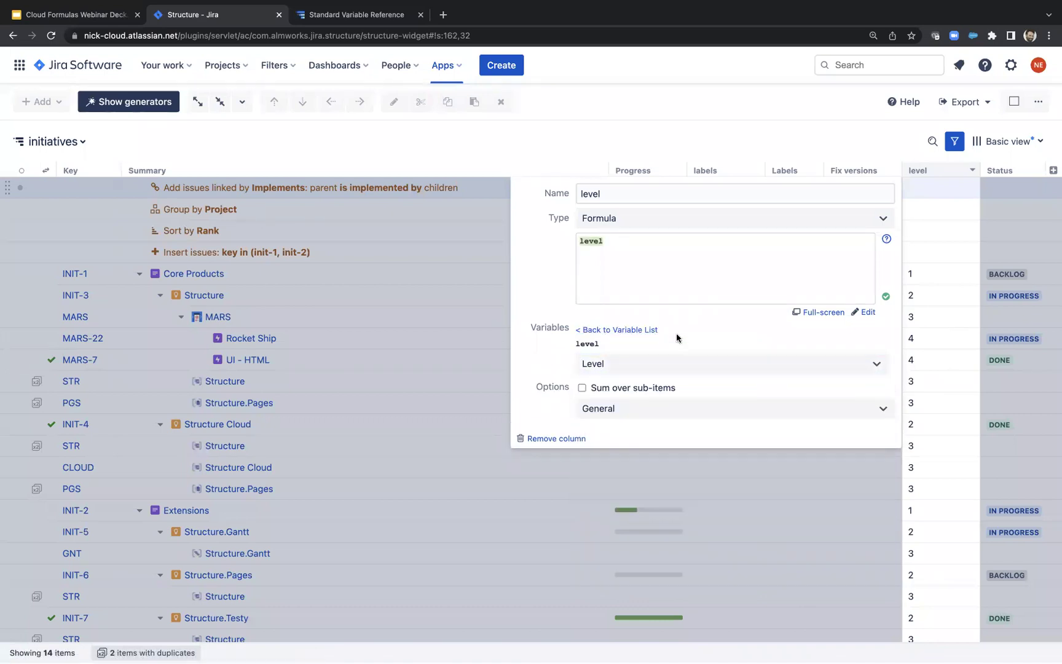
click(648, 331)
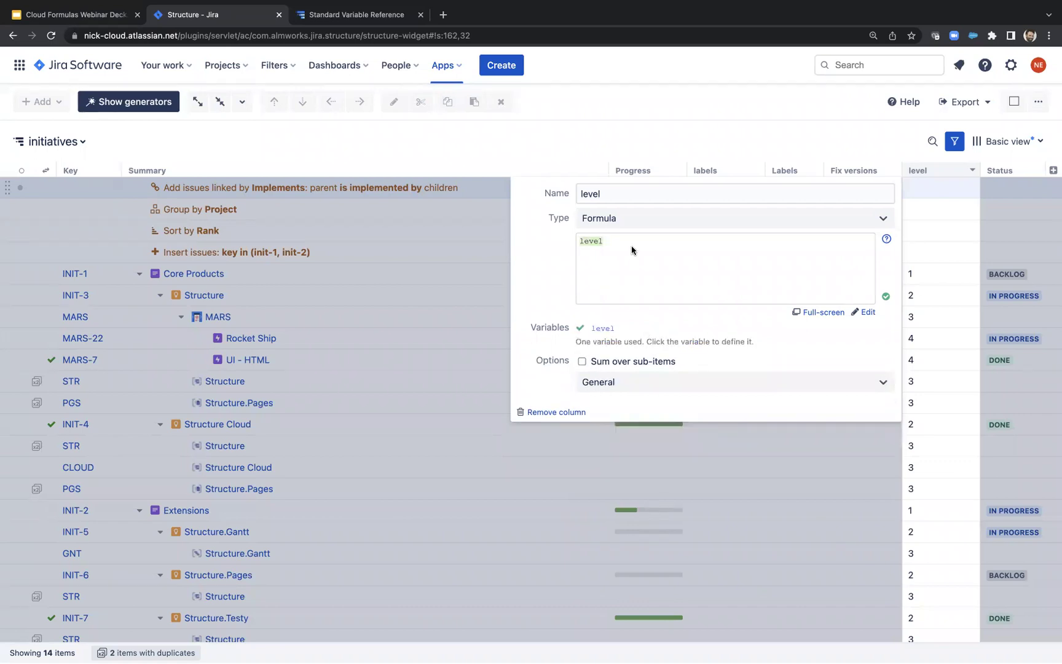
Step: Highlight the formula text of the level column, open it for editing, and close the column settings without changes
drag(573, 245, 627, 278)
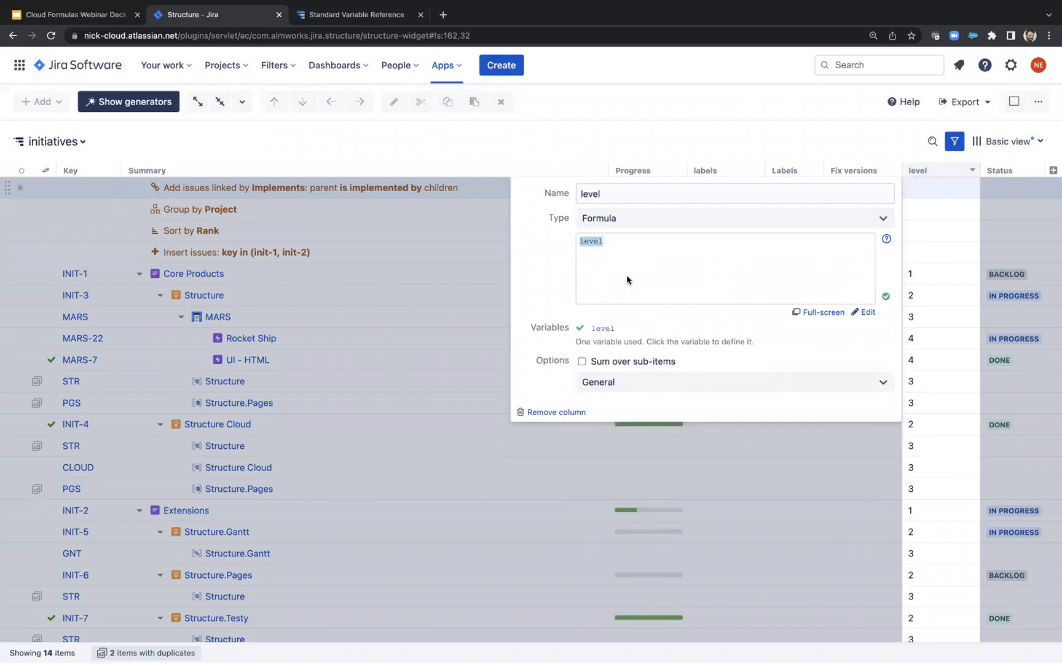
click(670, 296)
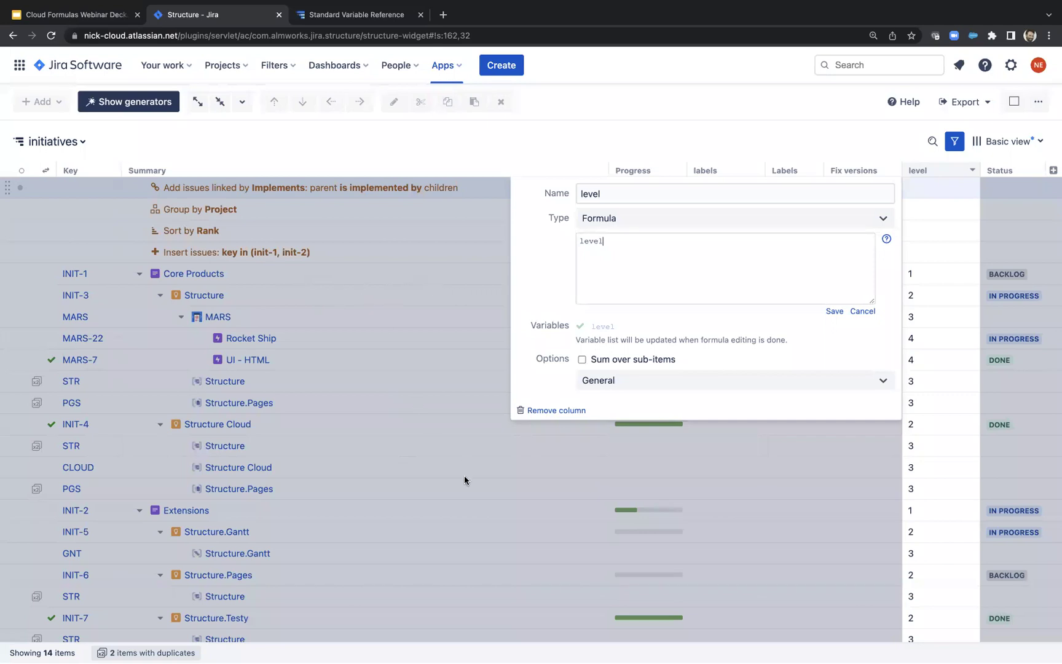
click(183, 141)
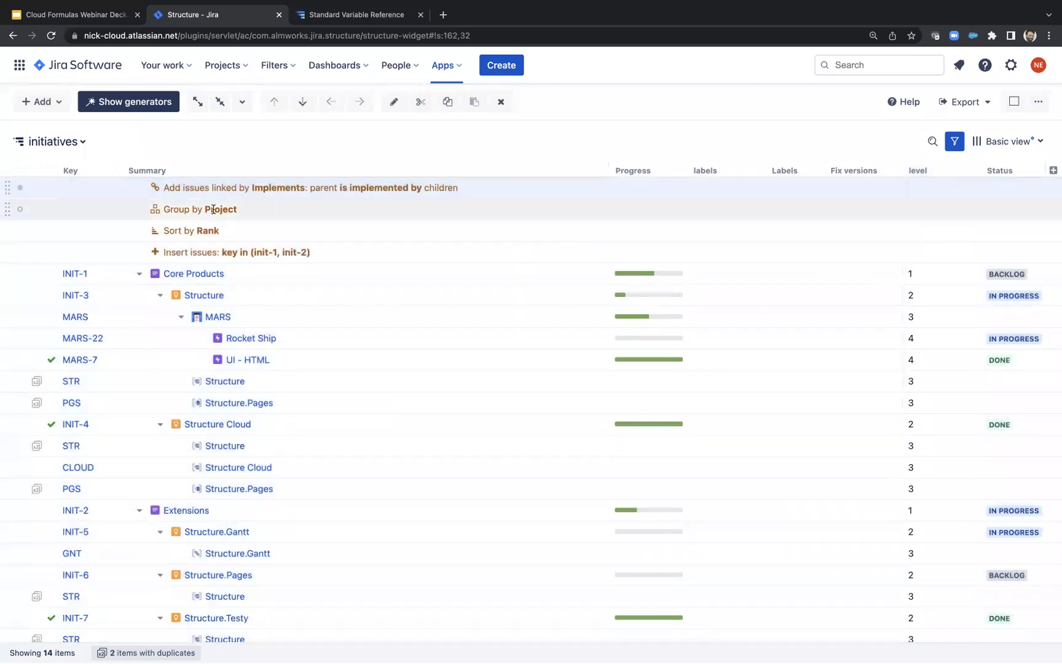
Step: Start an Extend generator for linked items and search its link types for "depe"
click(37, 102)
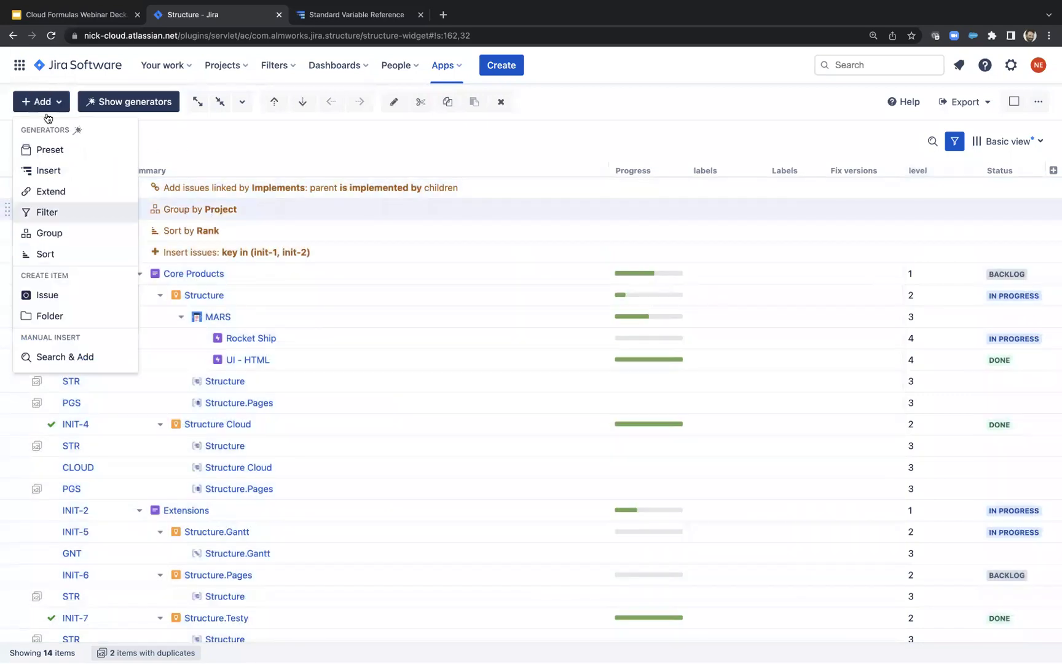
click(105, 196)
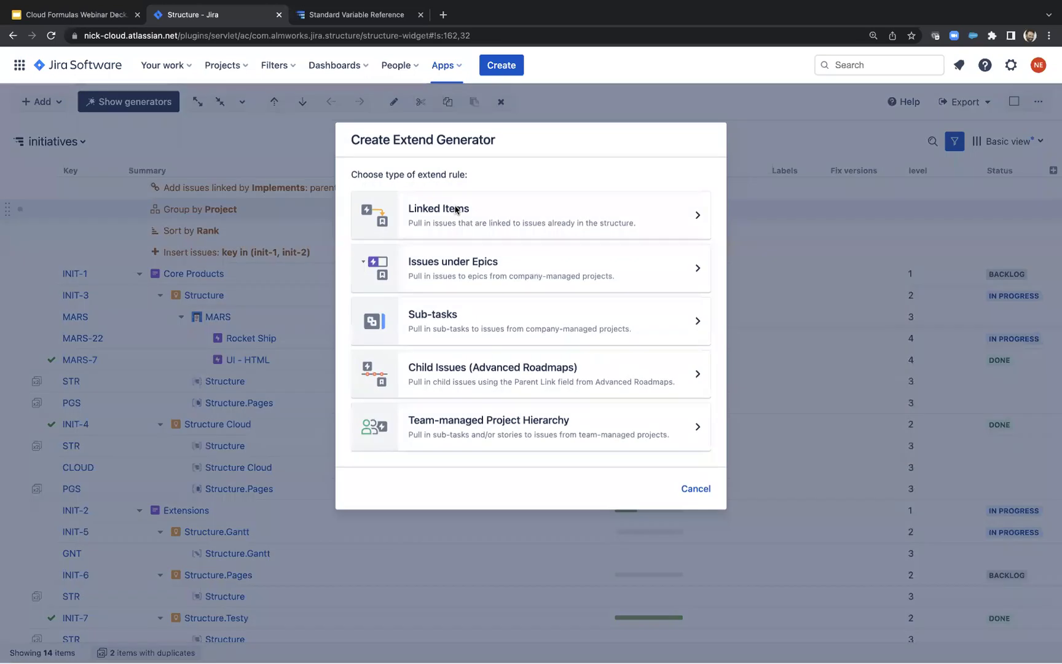
click(453, 217)
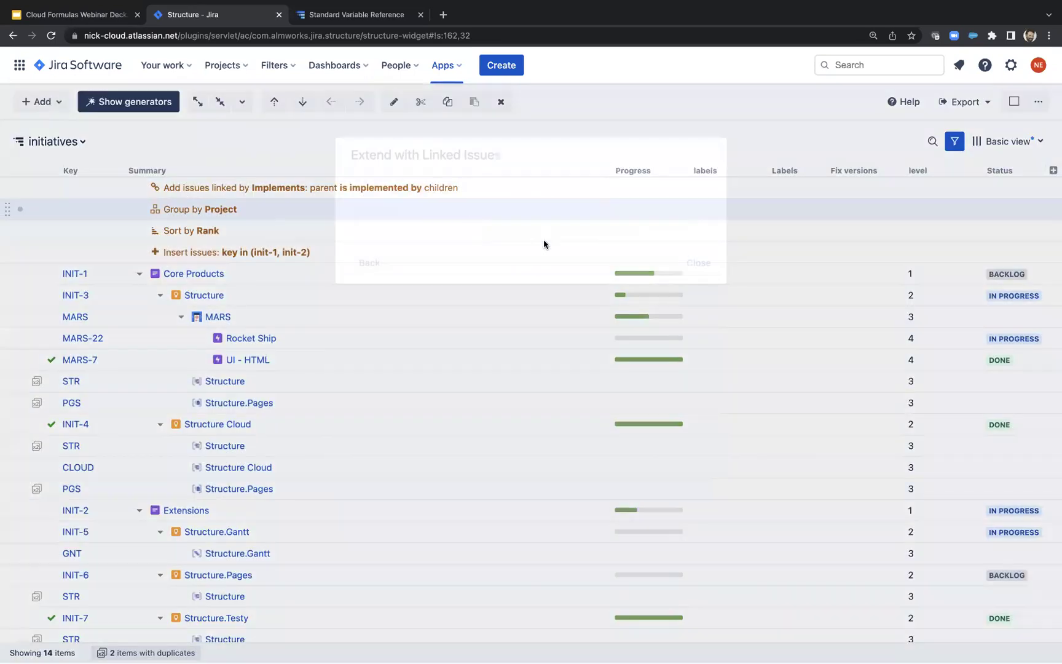
click(470, 257)
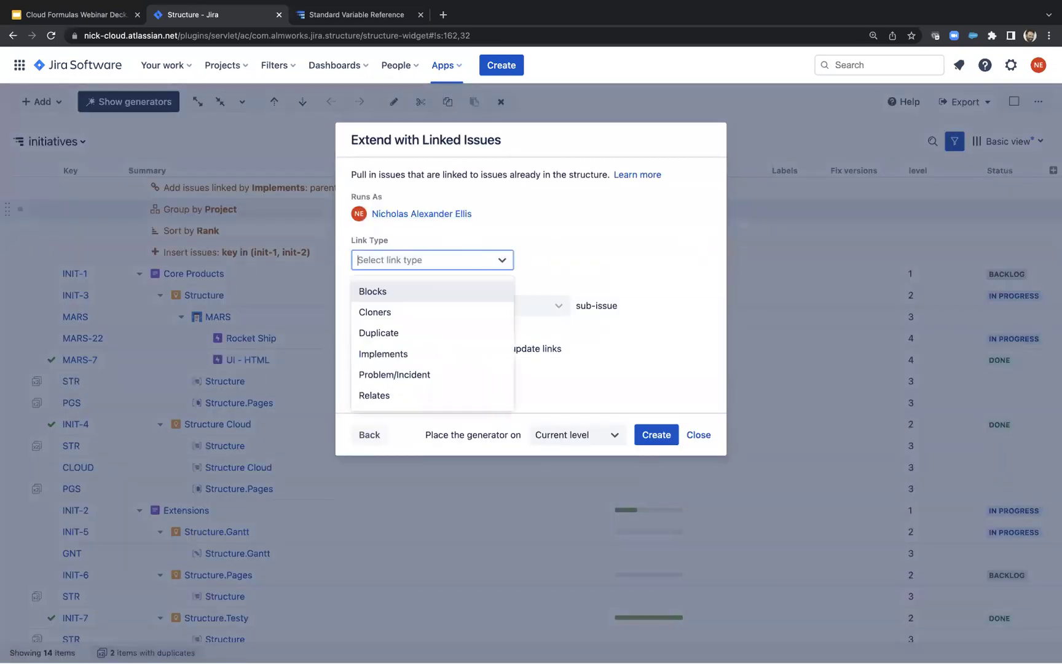
text(depe)
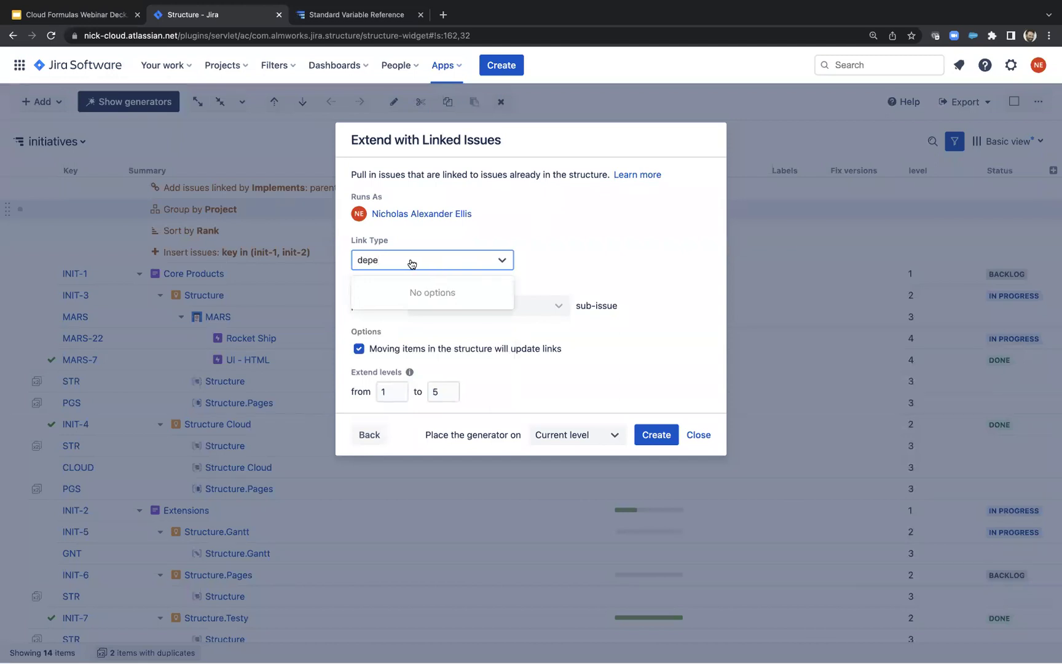
Step: Search the link types for "imple" instead, then close the linked-issues generator without creating it
key(BackSpace)
key(BackSpace)
key(BackSpace)
key(BackSpace)
text(imple)
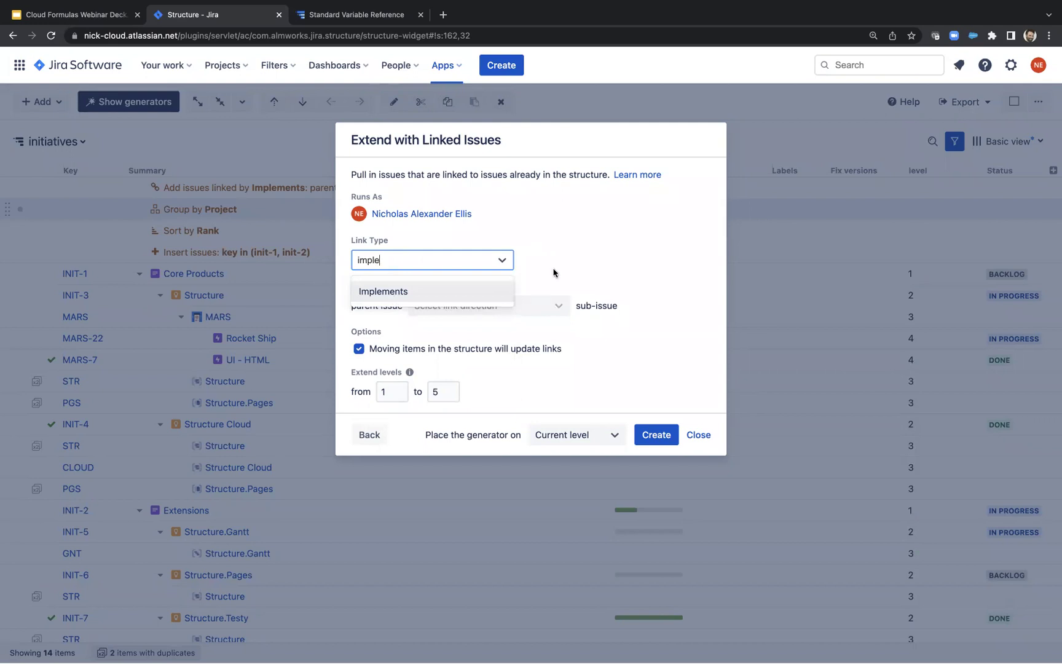
click(703, 439)
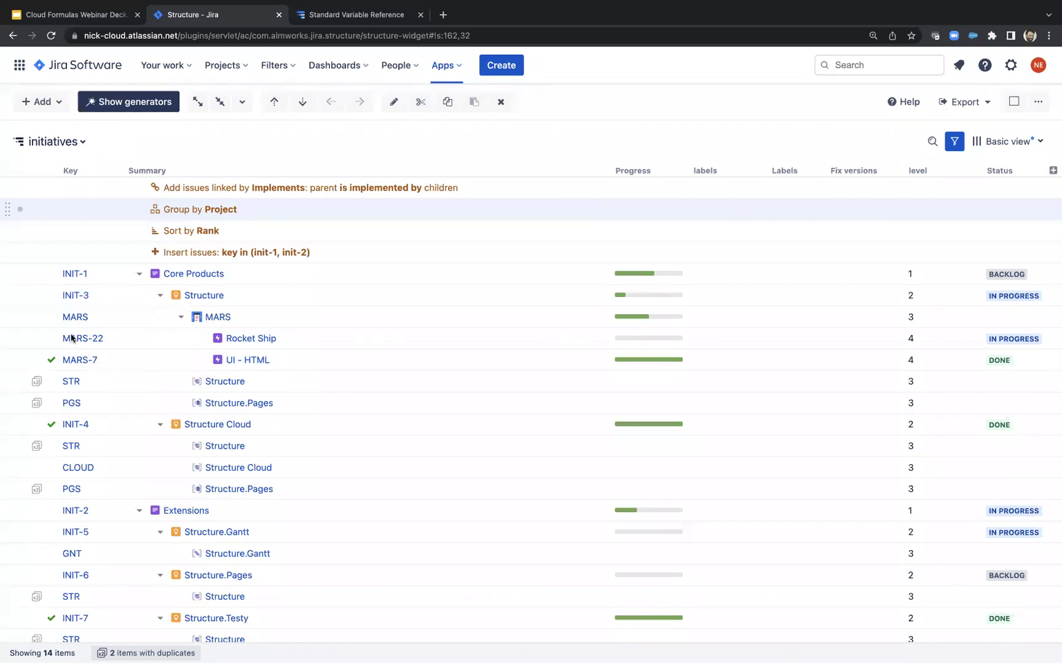
Step: Replace the level column's formula text with the T-shirt size list: XS=1, S=2, M=3, L=5, XL=8 and XXL=13 points
click(970, 172)
click(702, 253)
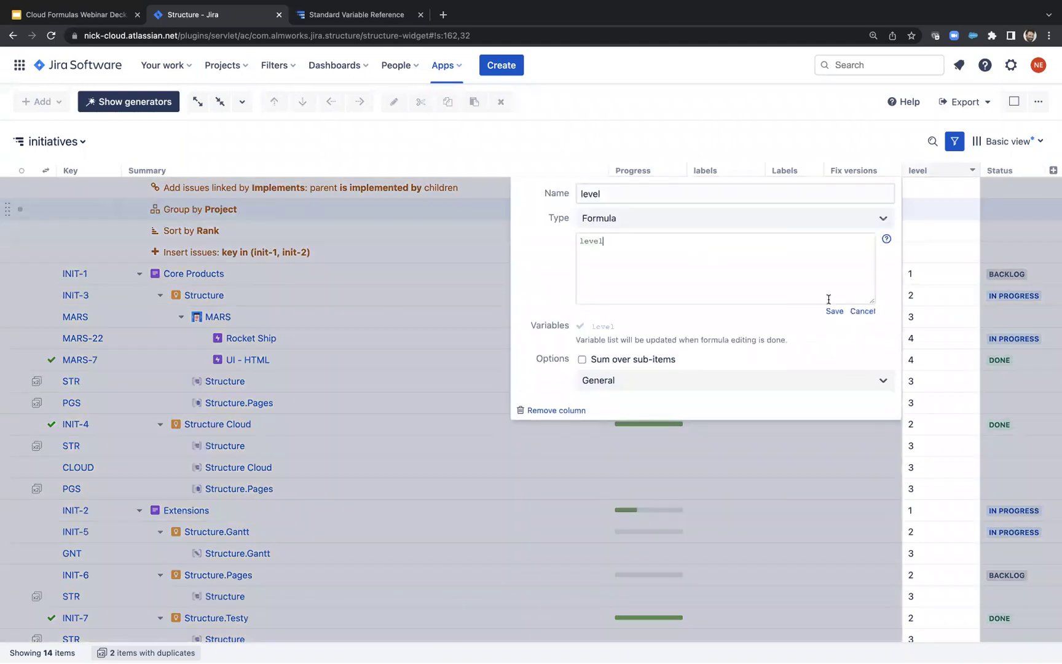
key(BackSpace)
key(BackSpace)
key(BackSpace)
key(BackSpace)
key(BackSpace)
text(XS=1 point S= 2 points M= 3 points L= 5 points XL= 8 points XXL= 13 points)
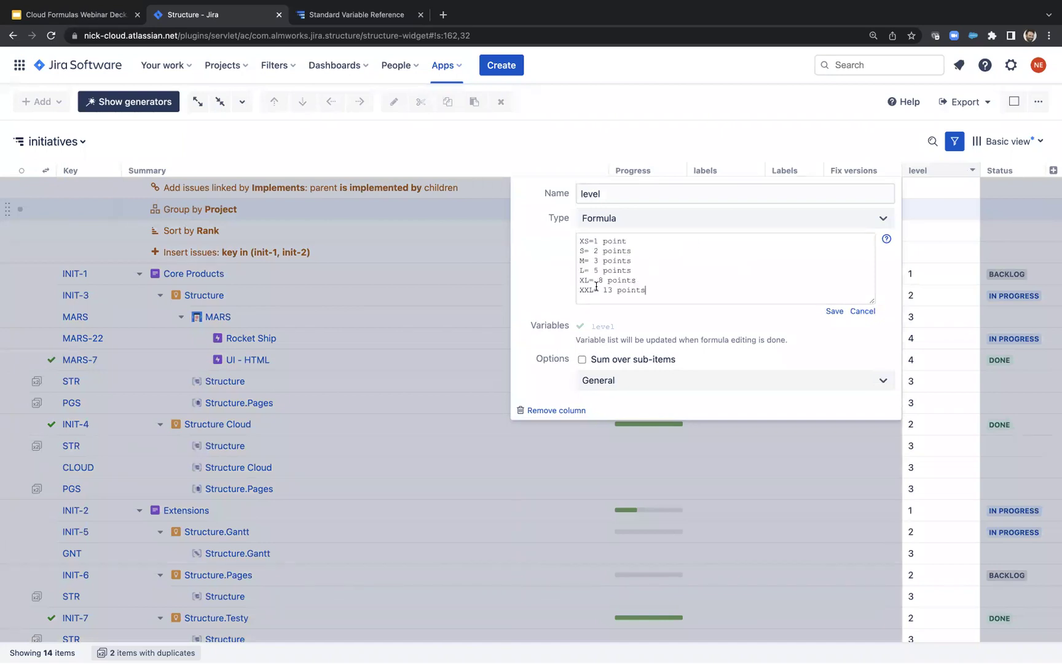
Step: Begin the formula with CASE(tshirt; on a new line above the size list
click(578, 241)
key(Return)
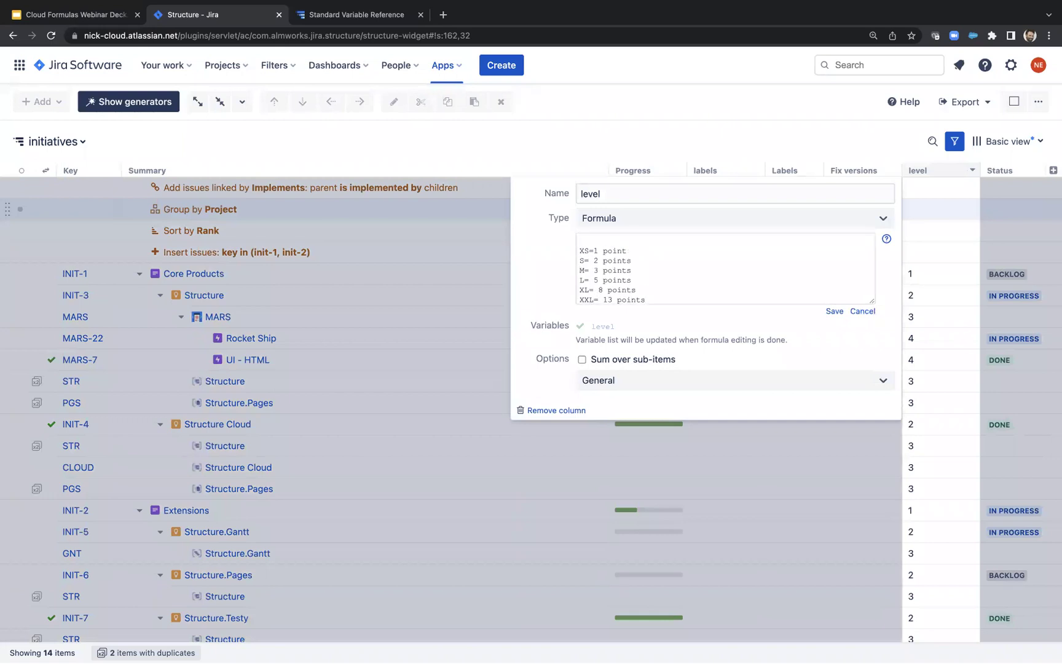
text(CASE(tshirt;)
Step: Rewrite the XS line of the formula as "XS"; 1;
click(594, 251)
key(BackSpace)
click(581, 250)
text(")
click(597, 250)
text(";)
drag(642, 251, 611, 251)
text(;)
drag(581, 240, 637, 240)
click(634, 241)
Step: Rewrite the S line of the formula as "S"; 2;
click(583, 250)
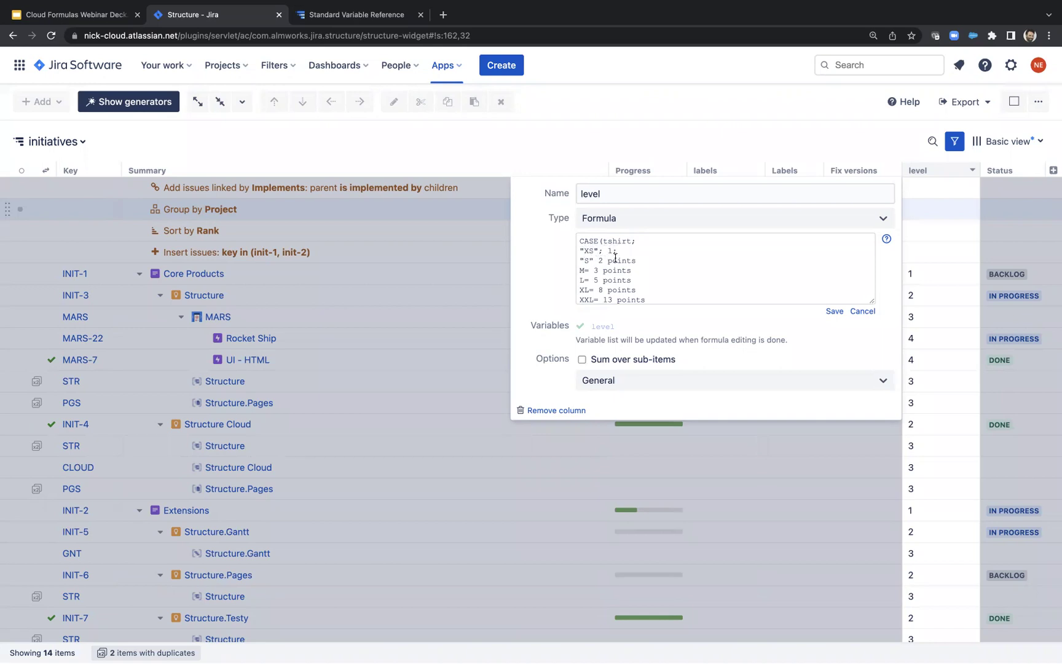
text(;)
drag(650, 260, 619, 260)
key(BackSpace)
scroll(603, 267, down, 1)
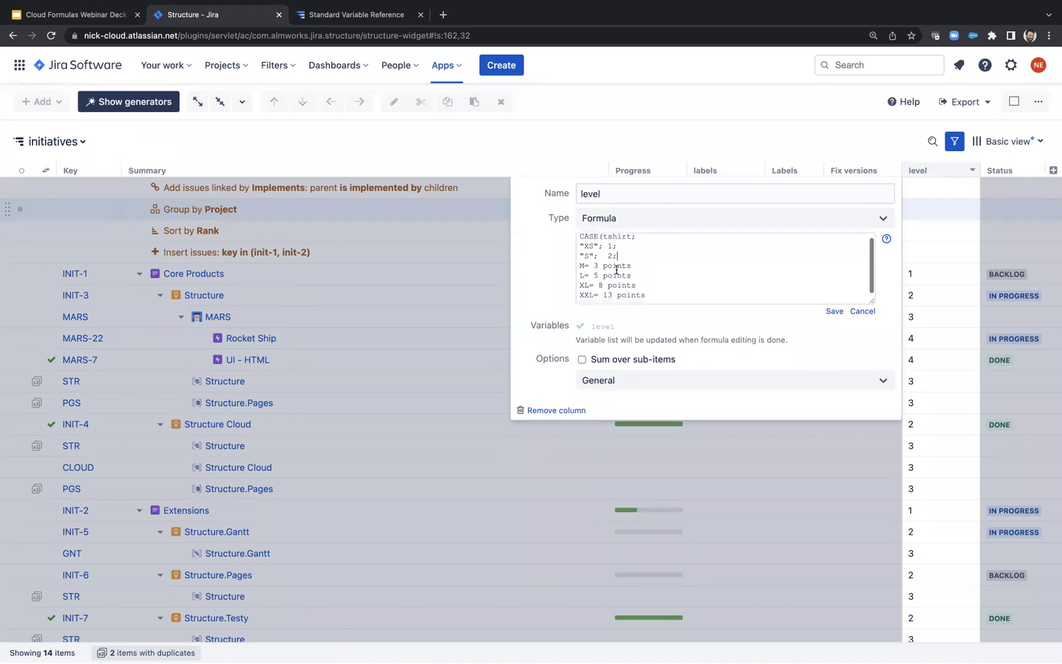
Step: Rewrite the M line of the formula as "M"; 3;
click(581, 265)
text(")
key(Right)
text(";)
key(Delete)
drag(643, 265, 609, 265)
text(;)
Step: Delete the XL and XXL lines from the formula
click(636, 278)
drag(648, 296, 581, 287)
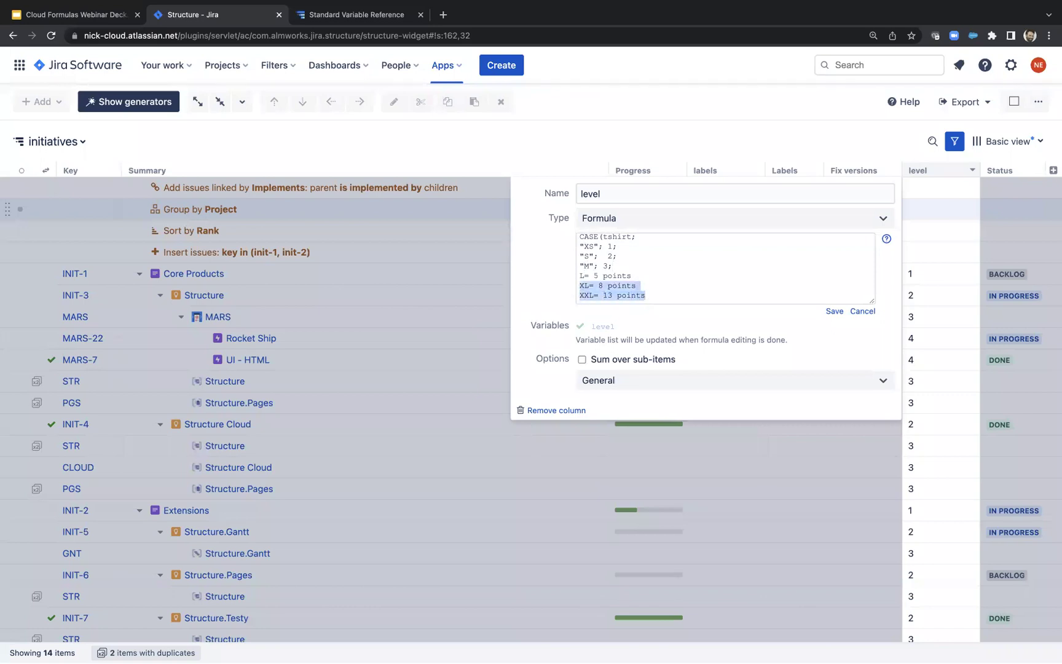
key(BackSpace)
Step: Rewrite the L line as "L" 5 ) to close the CASE function, and save the formula
click(583, 281)
text(")
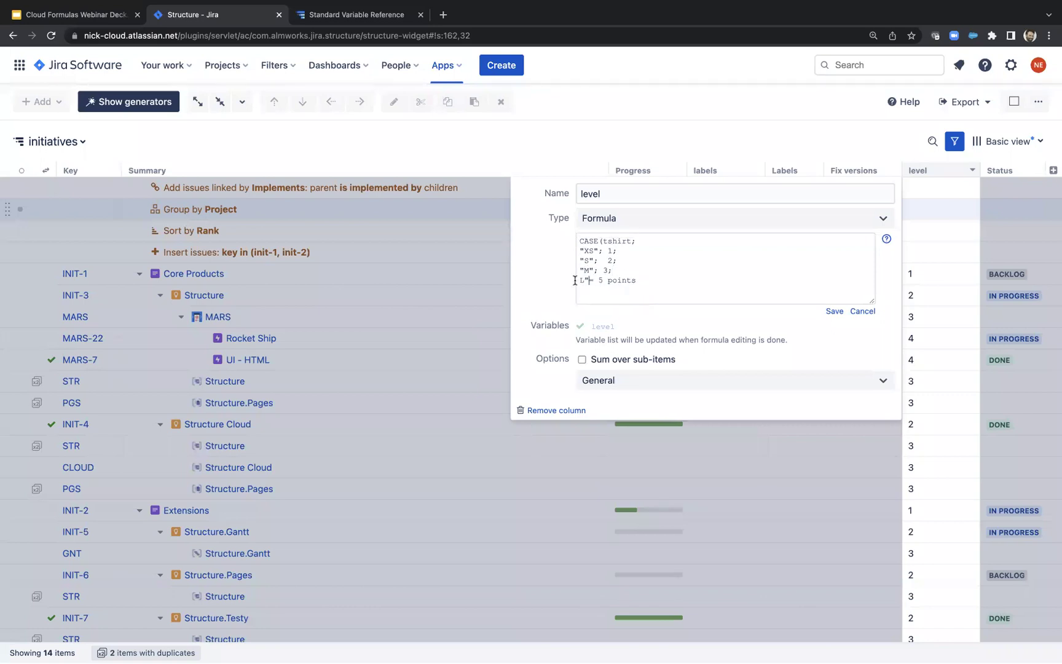
click(579, 281)
text(")
key(Right)
key(Right)
key(Delete)
drag(608, 281, 679, 280)
text())
drag(579, 241, 653, 240)
click(653, 240)
click(628, 246)
click(835, 311)
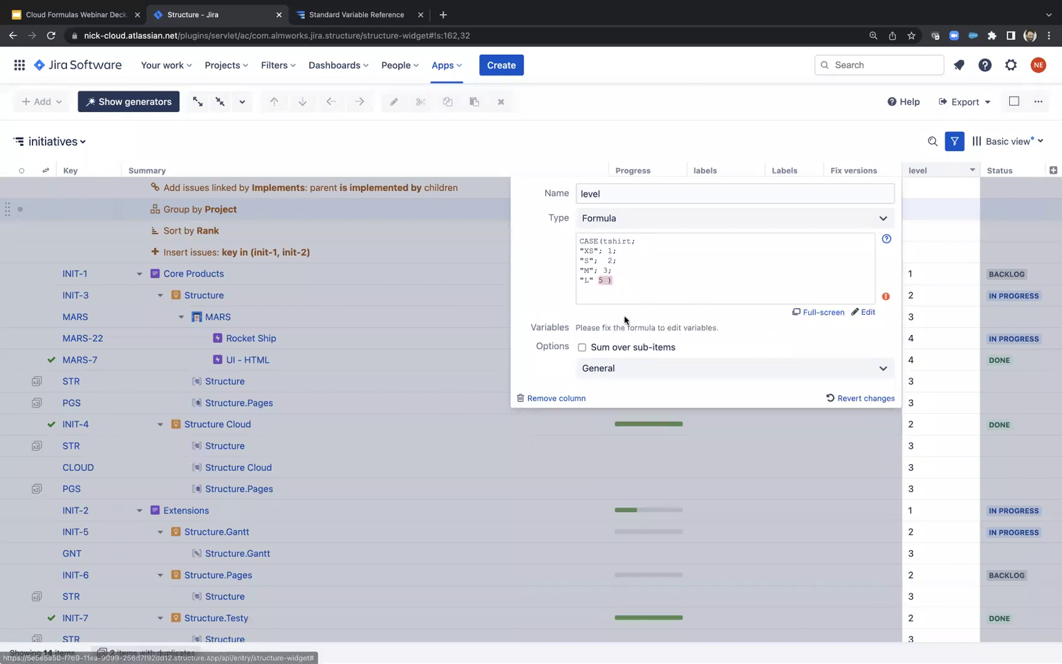
Step: Insert the missing semicolon after "L" in the CASE formula and save it again
click(609, 284)
key(shift+End)
key(Left)
text(;)
click(831, 311)
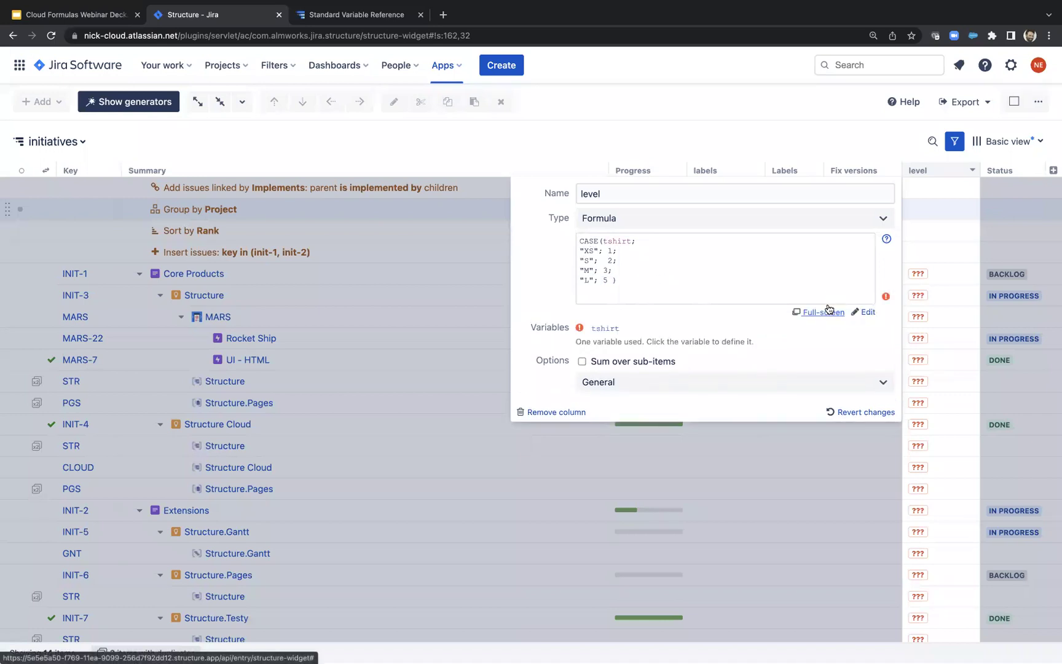
Step: Open the tshirt variable's mapping and browse the Jira fields it can be assigned to
click(605, 328)
click(650, 365)
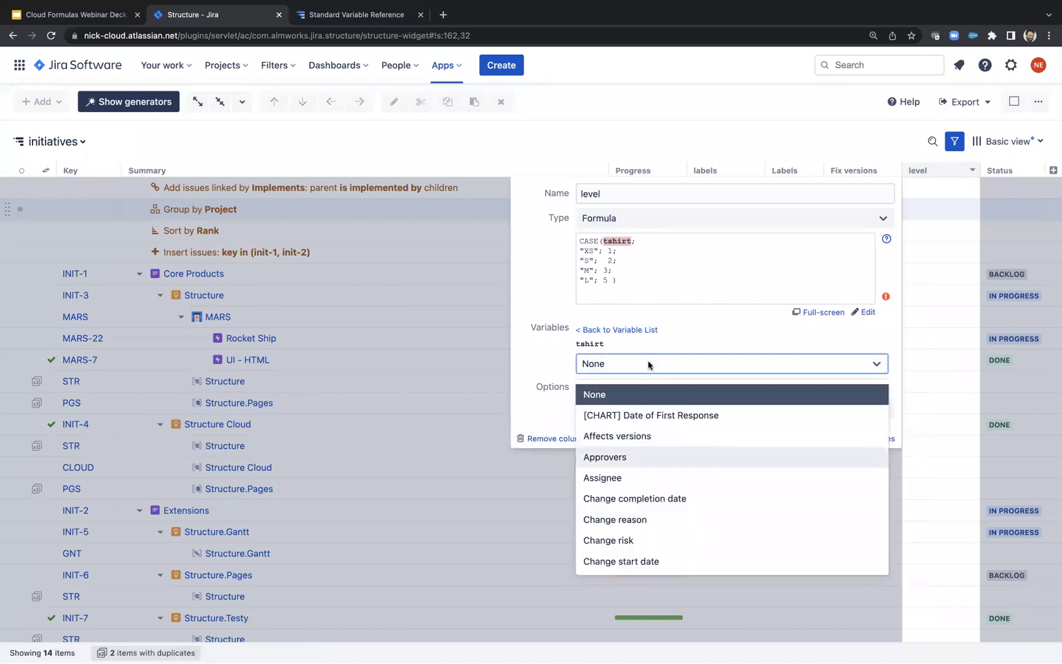
scroll(649, 365, down, 3)
scroll(649, 365, down, 2)
scroll(652, 451, down, 1)
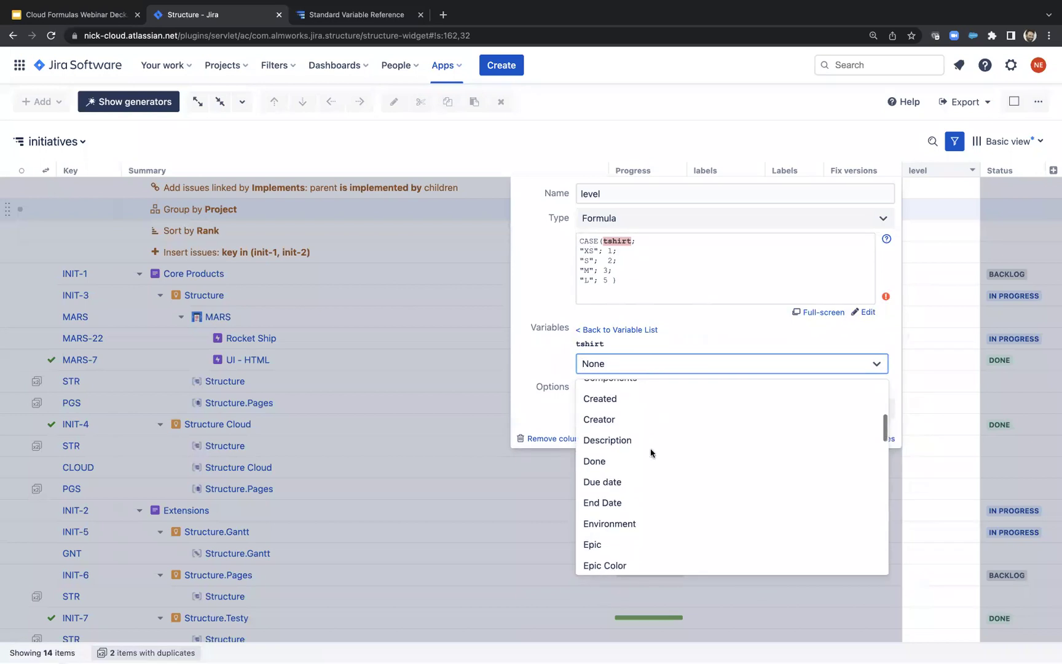
scroll(651, 453, down, 3)
scroll(651, 453, down, 1)
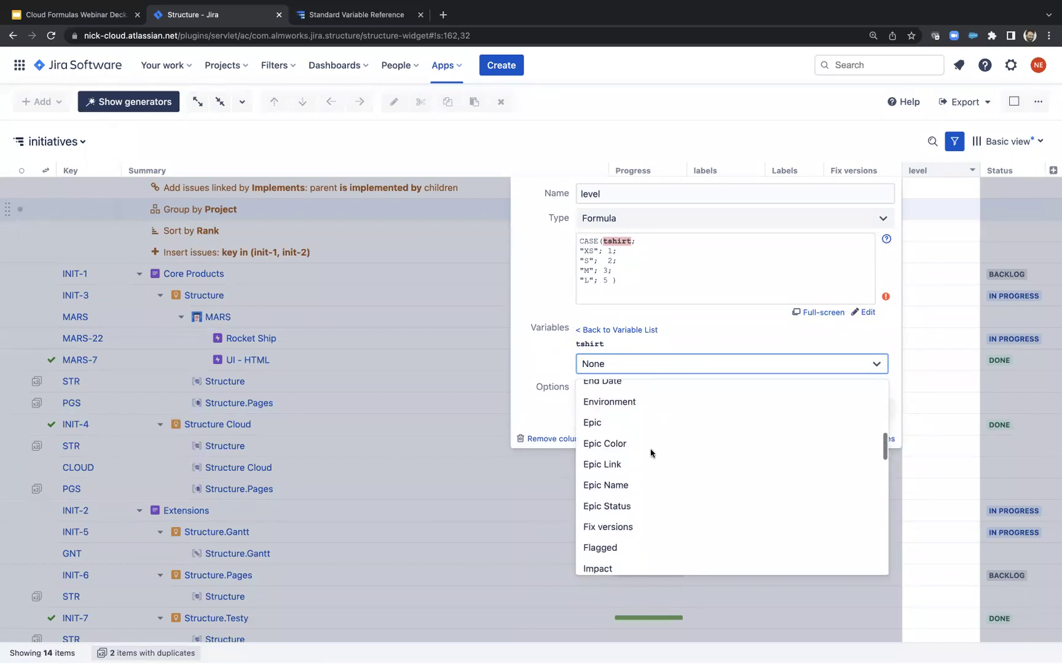
scroll(651, 453, down, 4)
scroll(651, 453, down, 1)
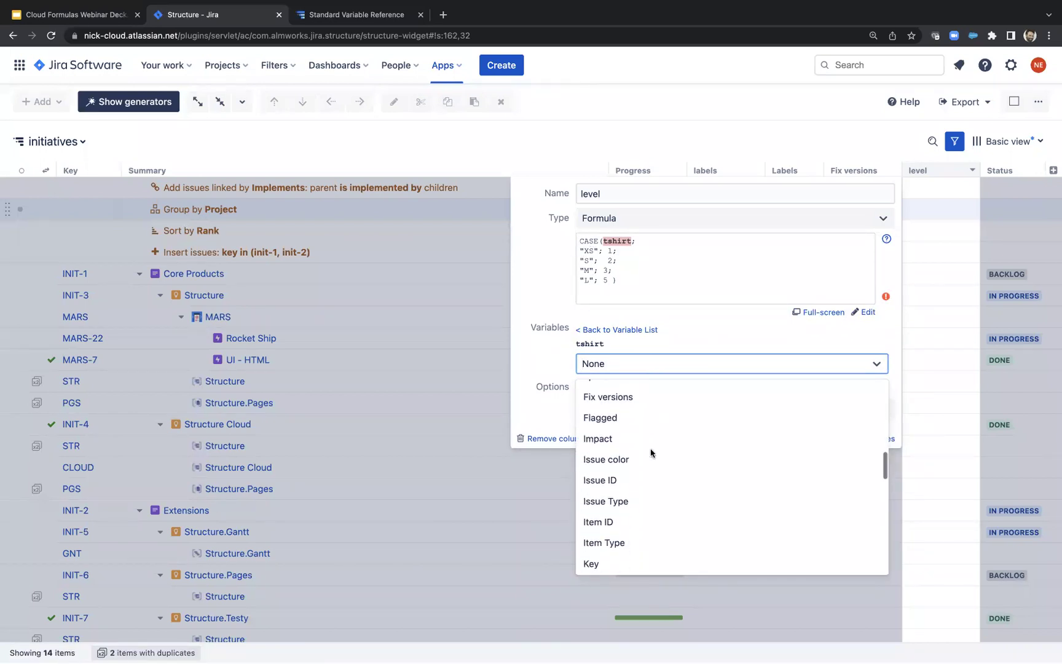
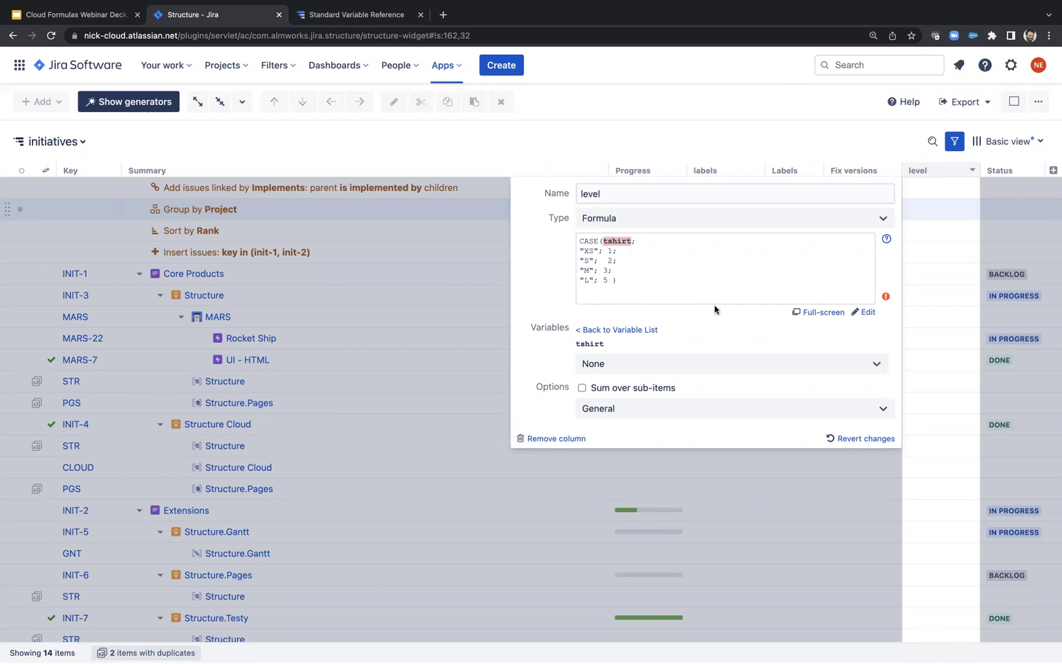
Step: Reopen the CASE formula for editing, save it without changes, and review its size entries
click(661, 264)
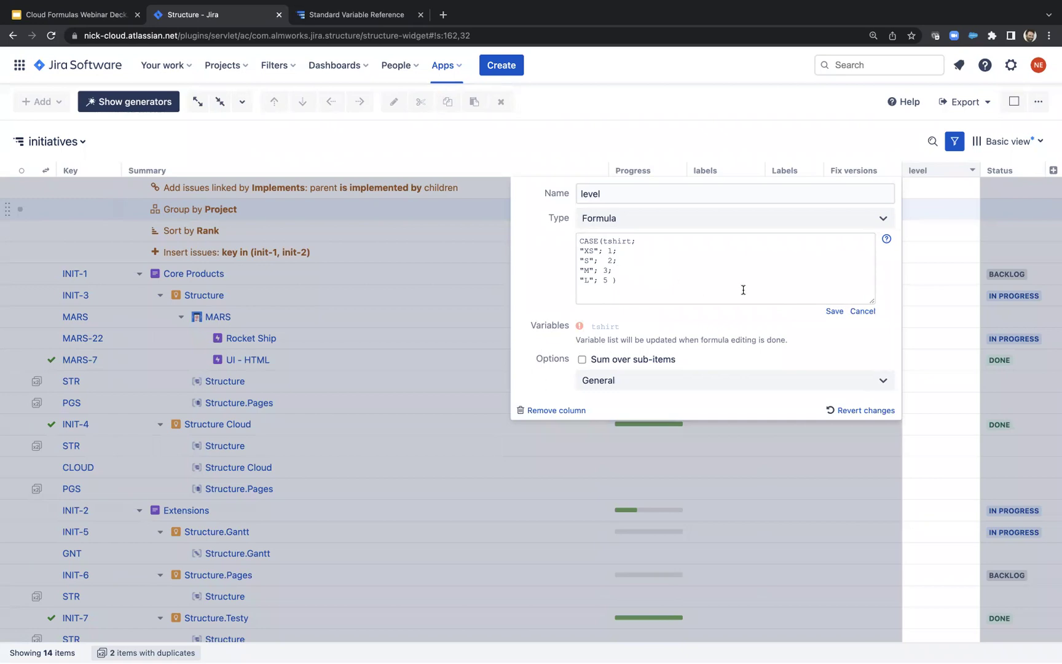
click(834, 312)
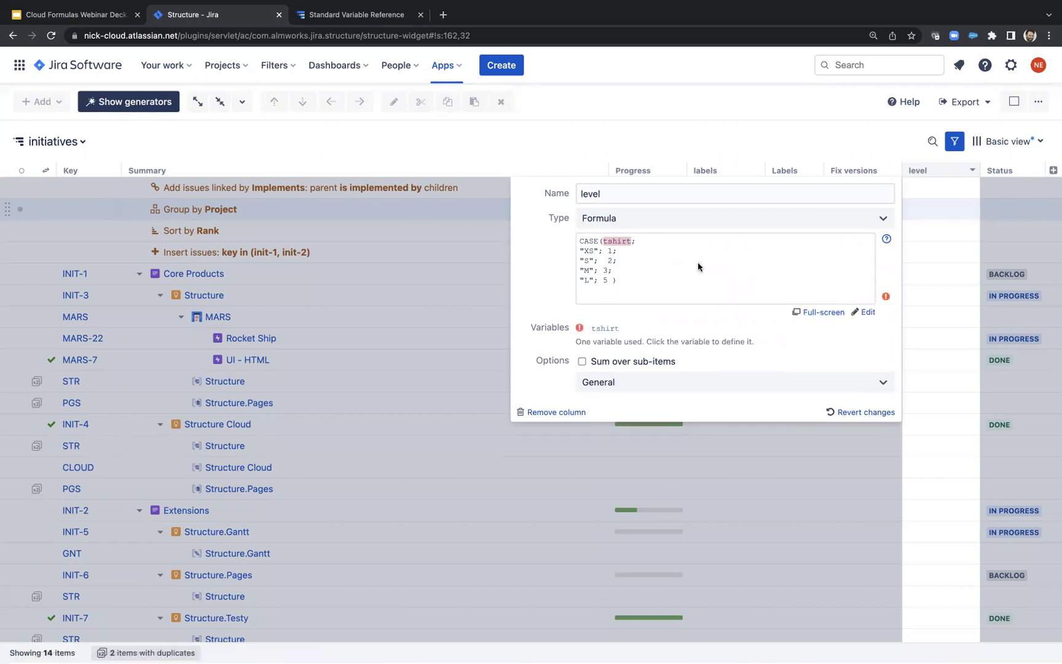
click(621, 258)
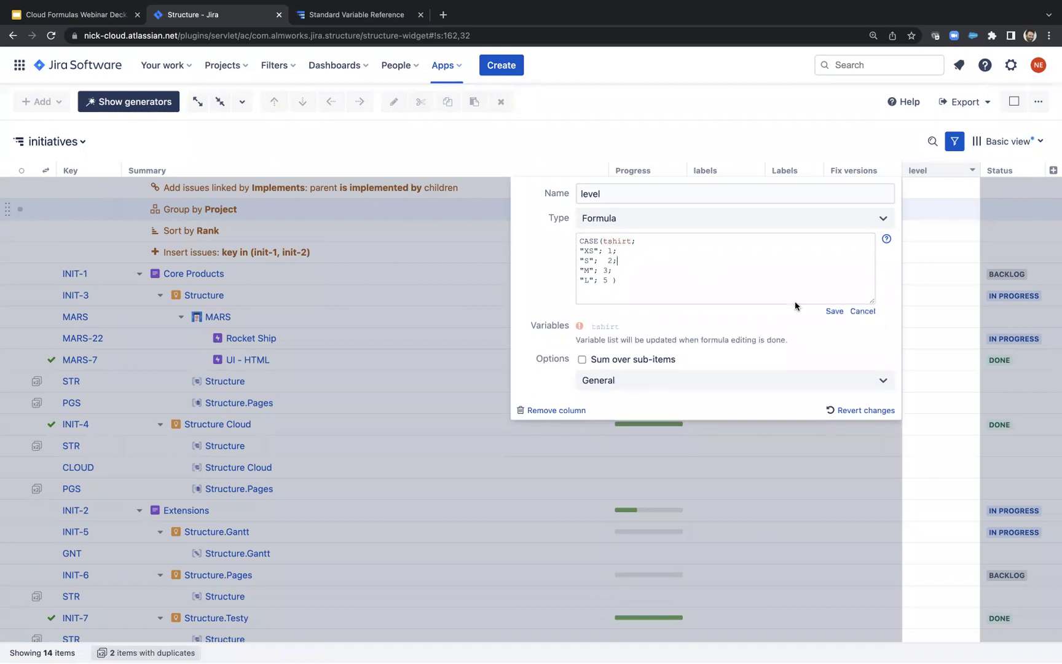
click(834, 311)
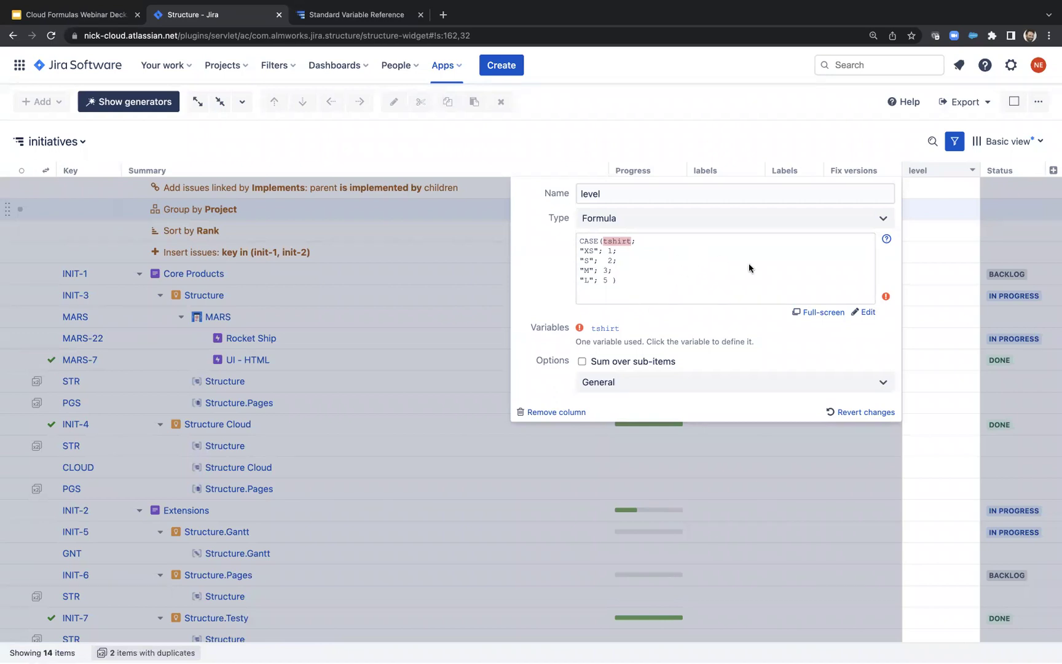
click(863, 312)
click(655, 250)
click(651, 262)
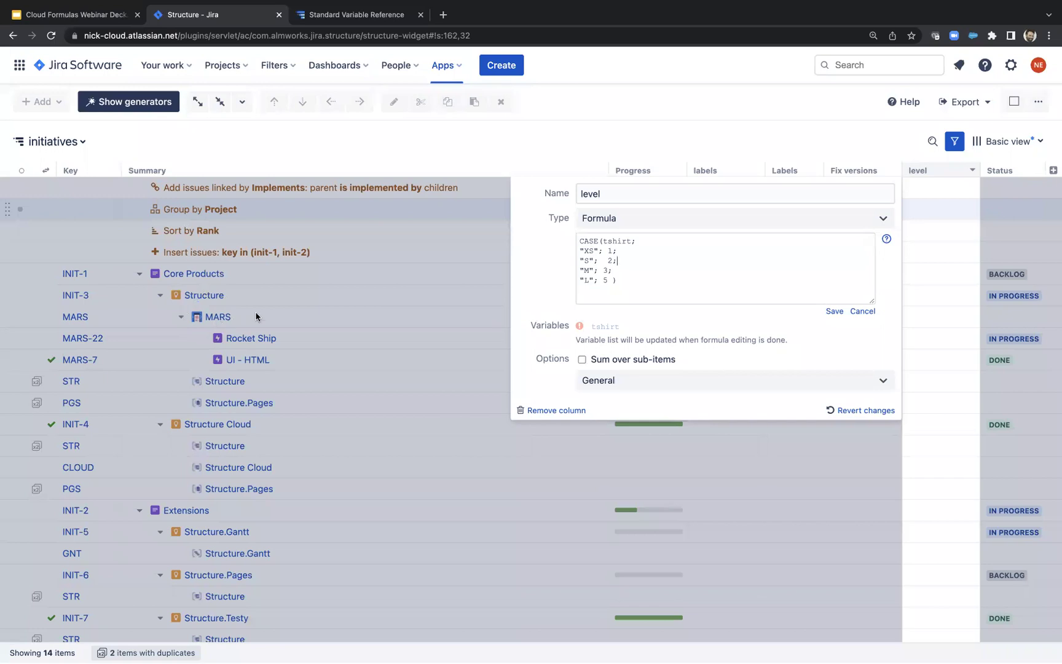
Step: Close the level column's settings and view the export options of the initiatives structure
click(520, 161)
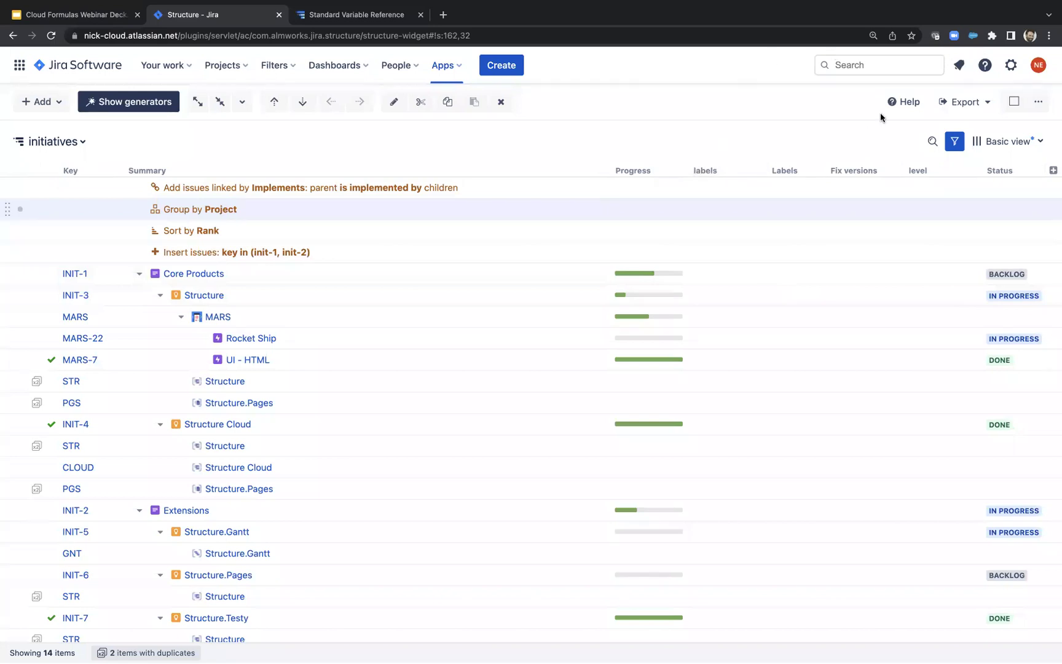
click(965, 101)
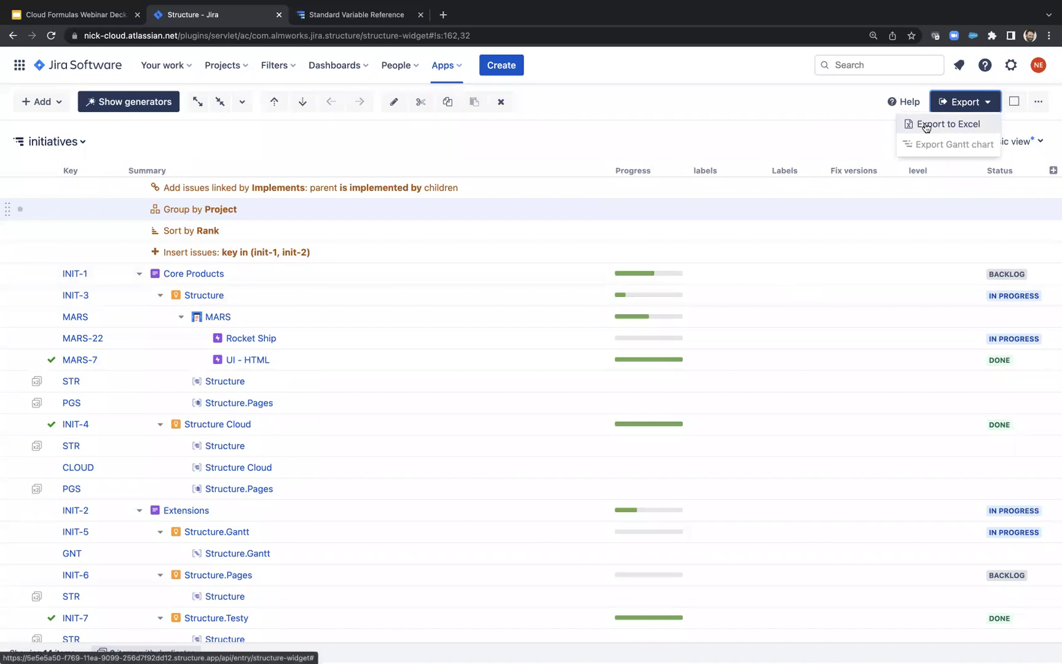
click(868, 134)
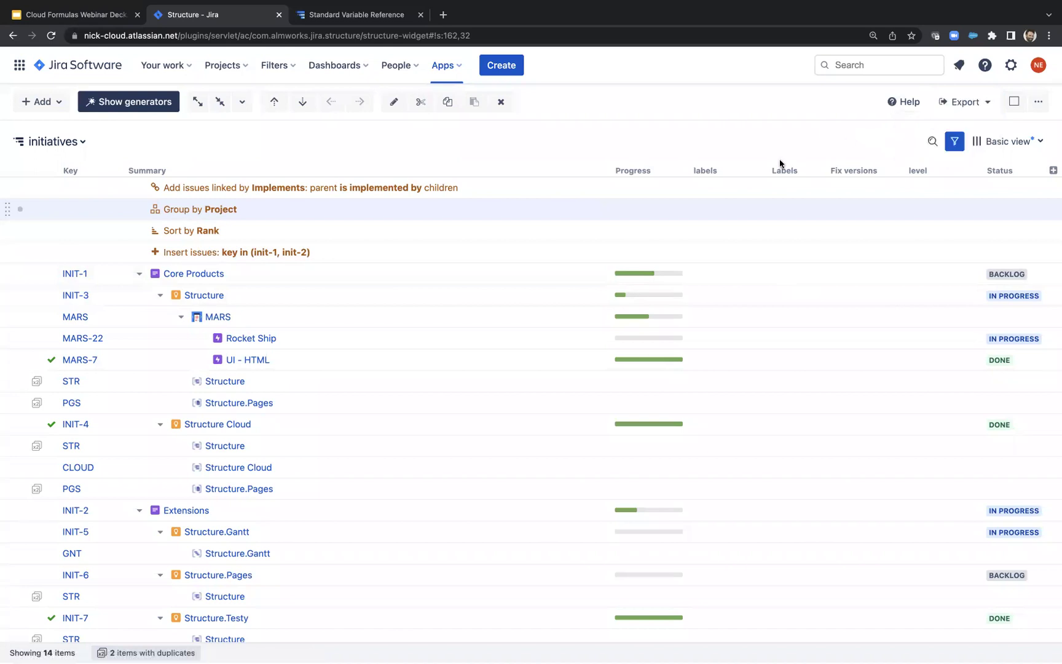
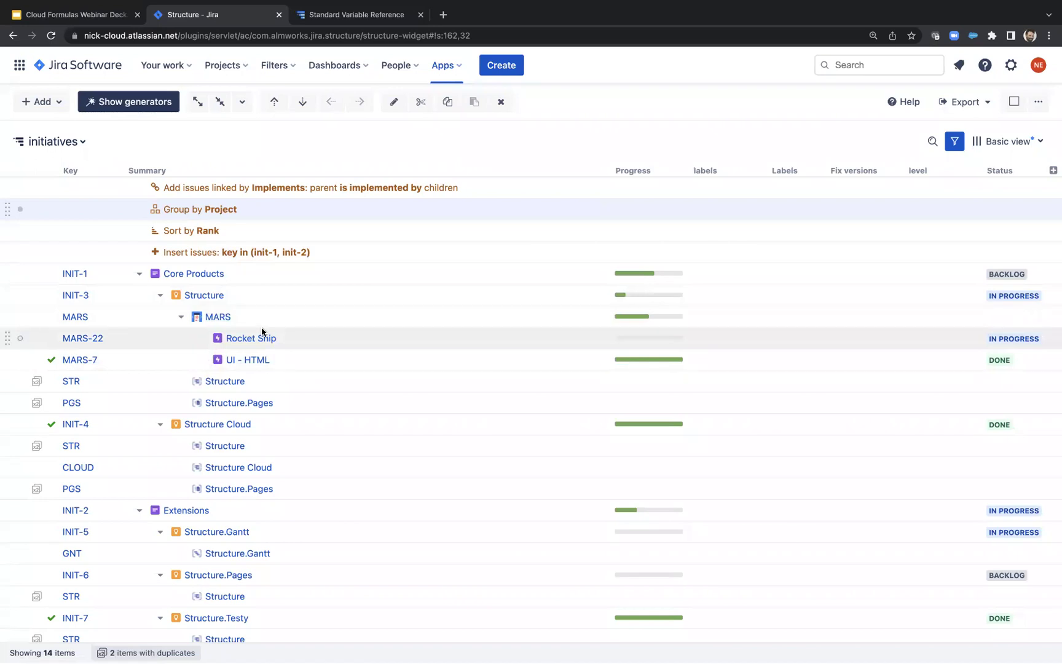
Step: Select the Core Products, Structure and Rocket Ship rows in turn to examine the hierarchy, ending on Core Products
click(242, 278)
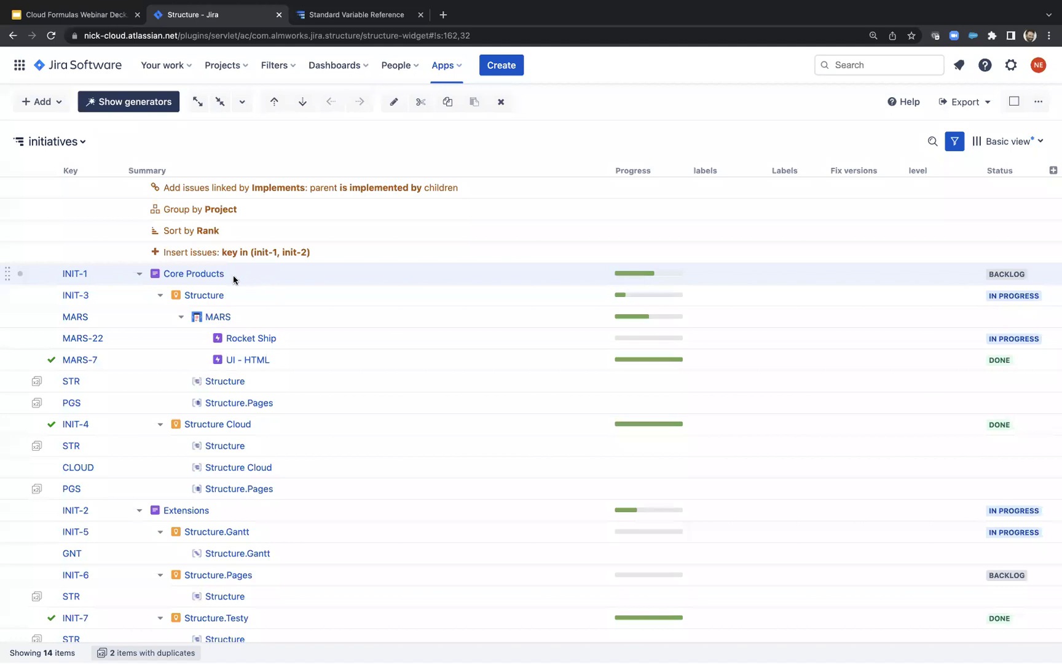
click(270, 298)
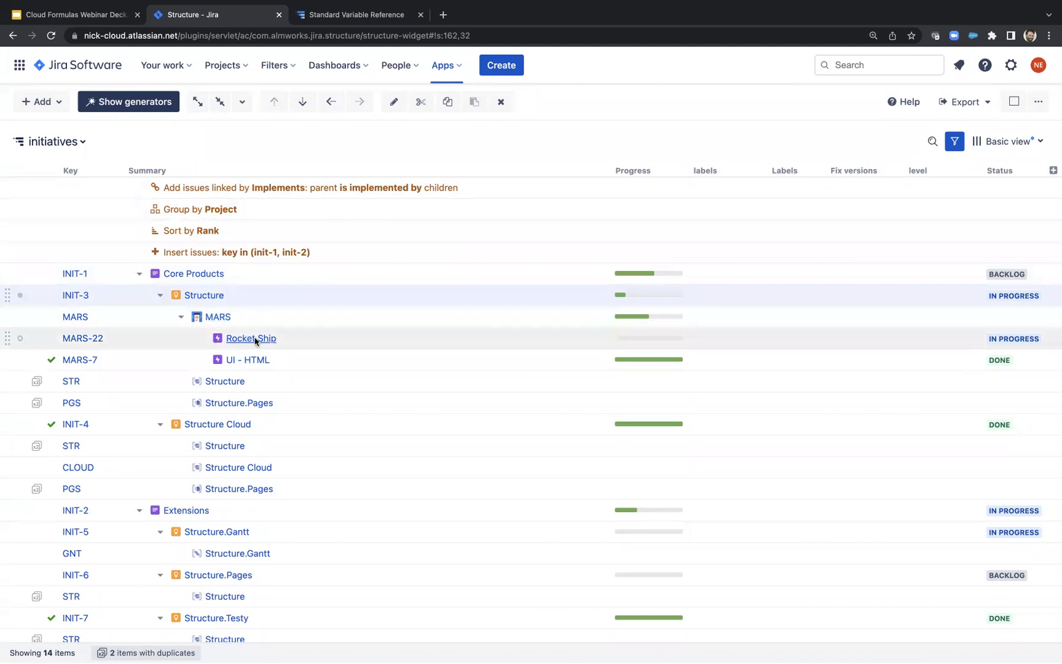
click(295, 338)
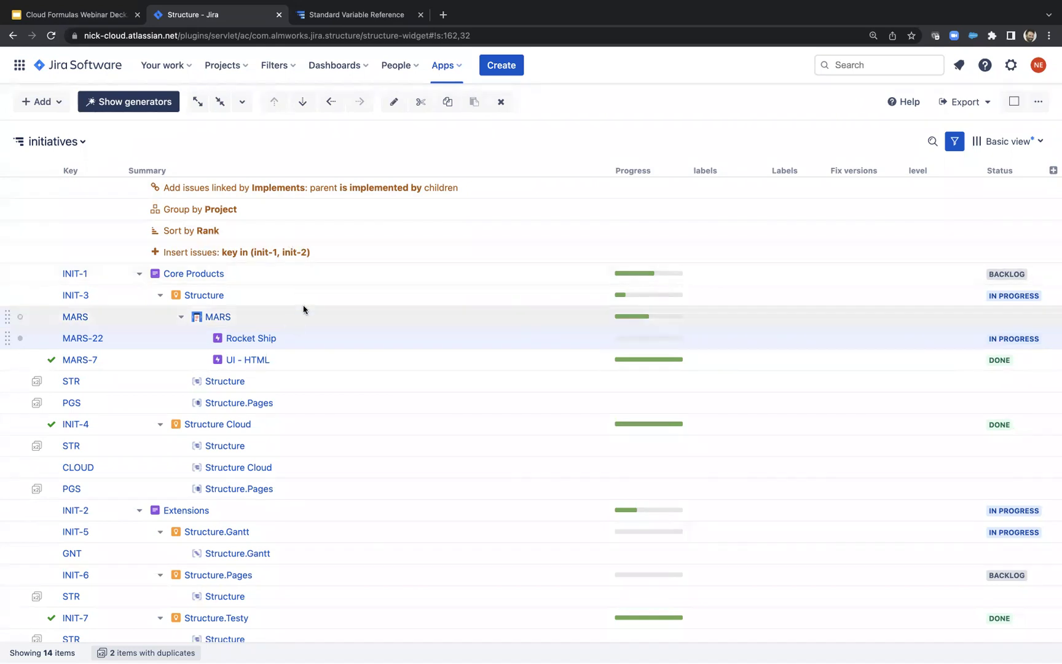
click(349, 275)
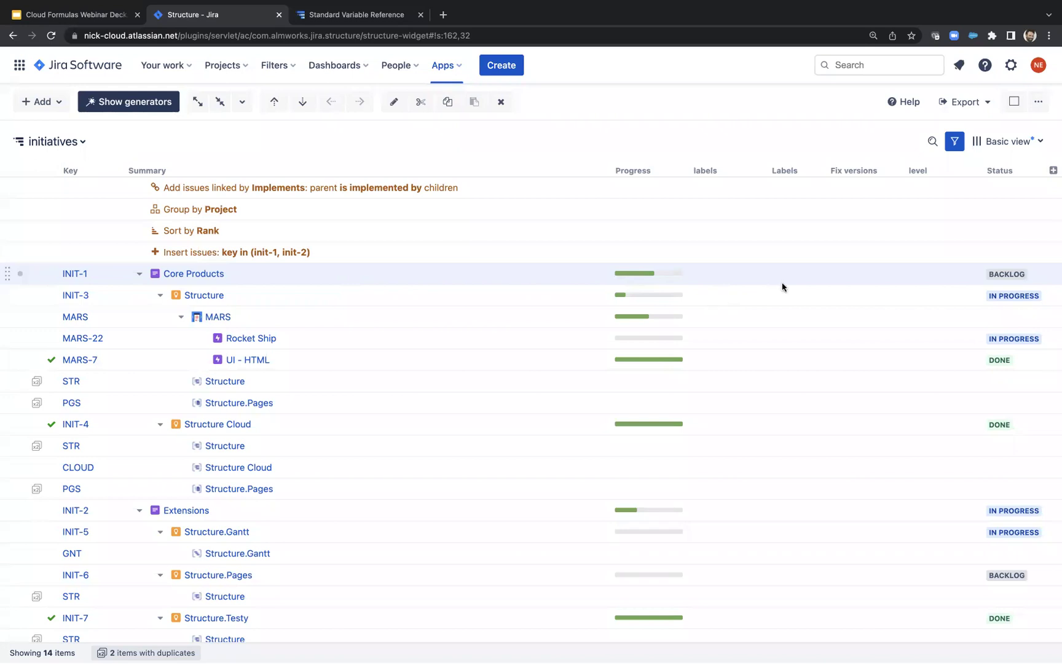
Step: Replace the level column's formula with the variable declaration WITH avg_cost = AVG#strict(cost):
click(972, 170)
click(581, 241)
click(670, 279)
drag(670, 279, 581, 226)
key(BackSpace)
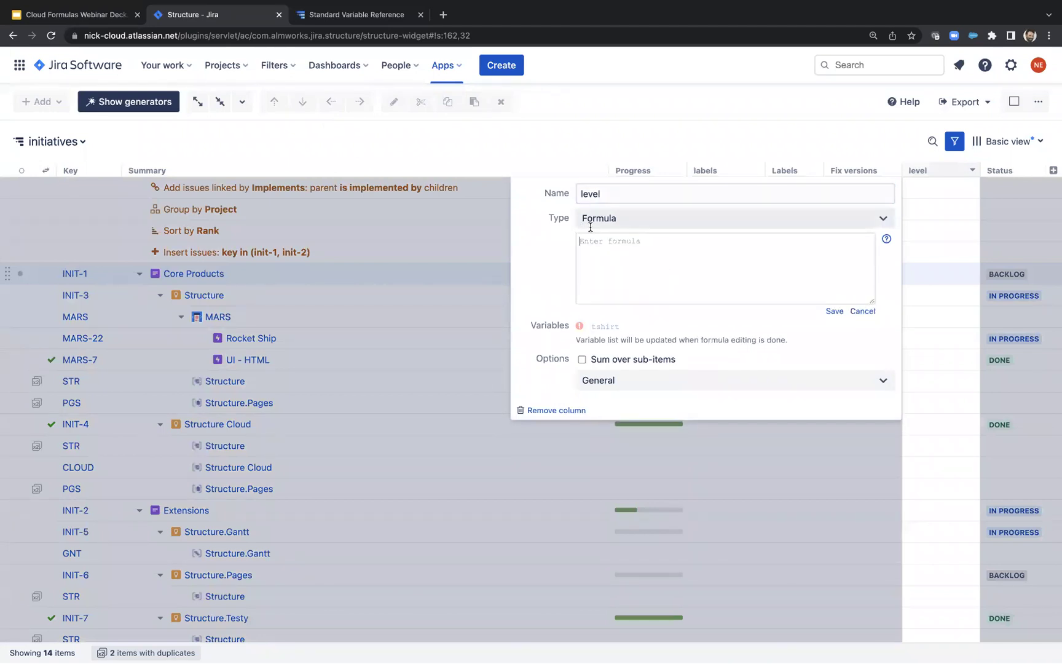
text(w)
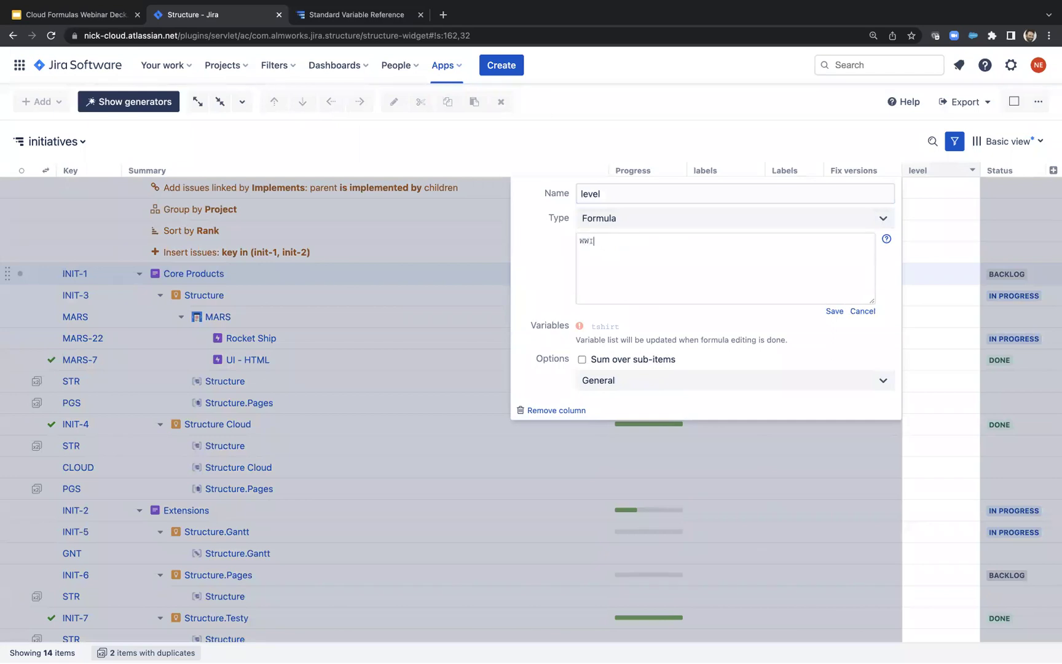
text(ITH)
text( avg_)
text(cost)
text( = AVG)
text(#strict)
text((cost)
Step: Add the expression avg_cost - avg_cost beneath the WITH declaration and highlight the declaration line
text(avg_vo)
text(cost )
text(- agv)
text(av)
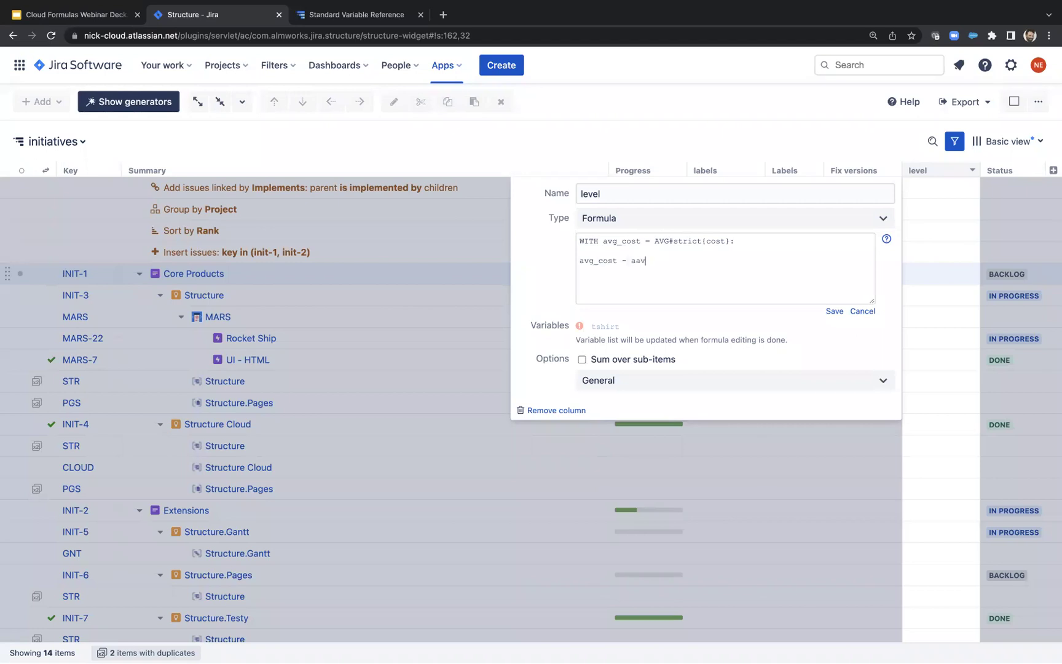
text(g-_cost)
click(635, 261)
key(BackSpace)
drag(583, 241, 746, 242)
click(605, 259)
Step: Replace both avg_cost references in the subtraction with the full AVG#strict(cost) function copied from the declaration
drag(654, 242, 729, 243)
key(ctrl+c)
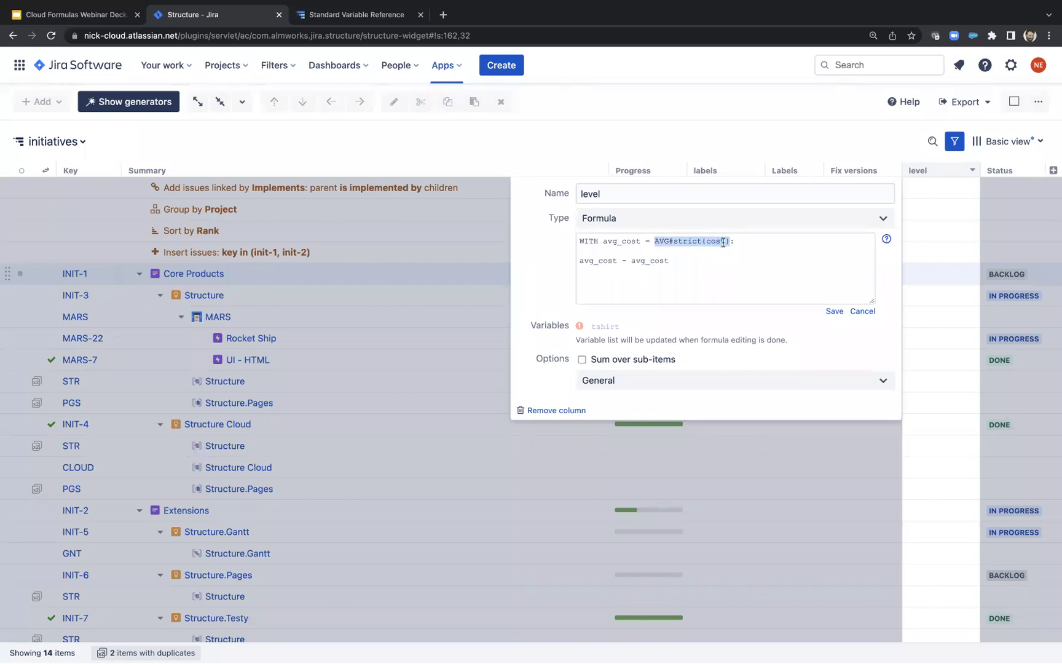
drag(617, 261, 572, 266)
key(ctrl+v)
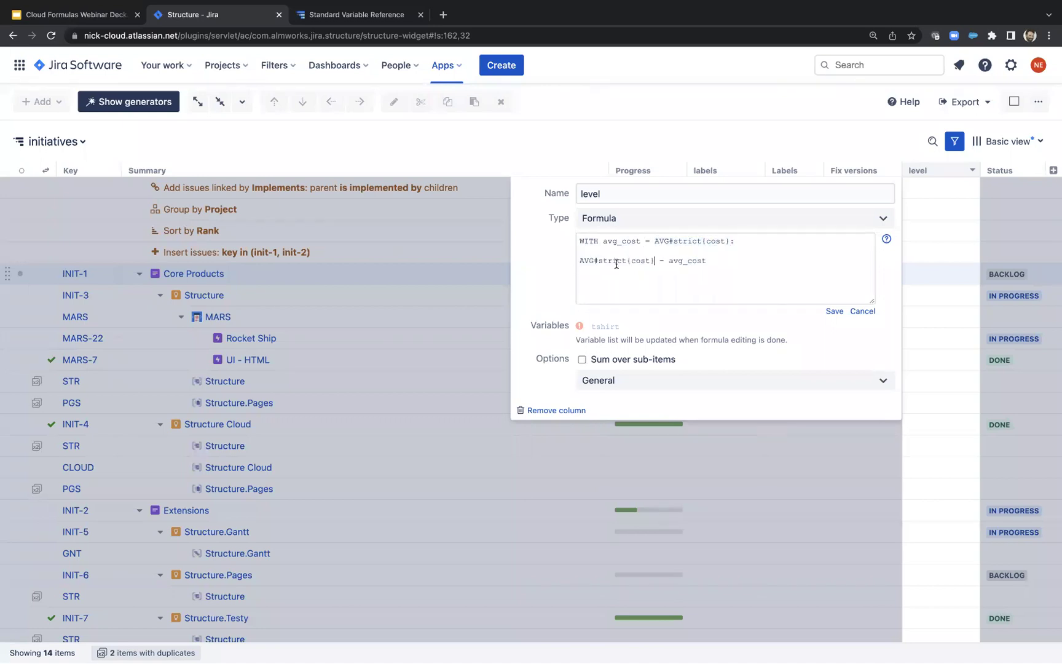
drag(673, 261, 734, 261)
key(BackSpace)
key(BackSpace)
key(ctrl+v)
Step: Compare the repeated AVG#strict(cost) calls with the declaration and change the subtraction back to avg_cost - avg_cost
drag(655, 241, 730, 242)
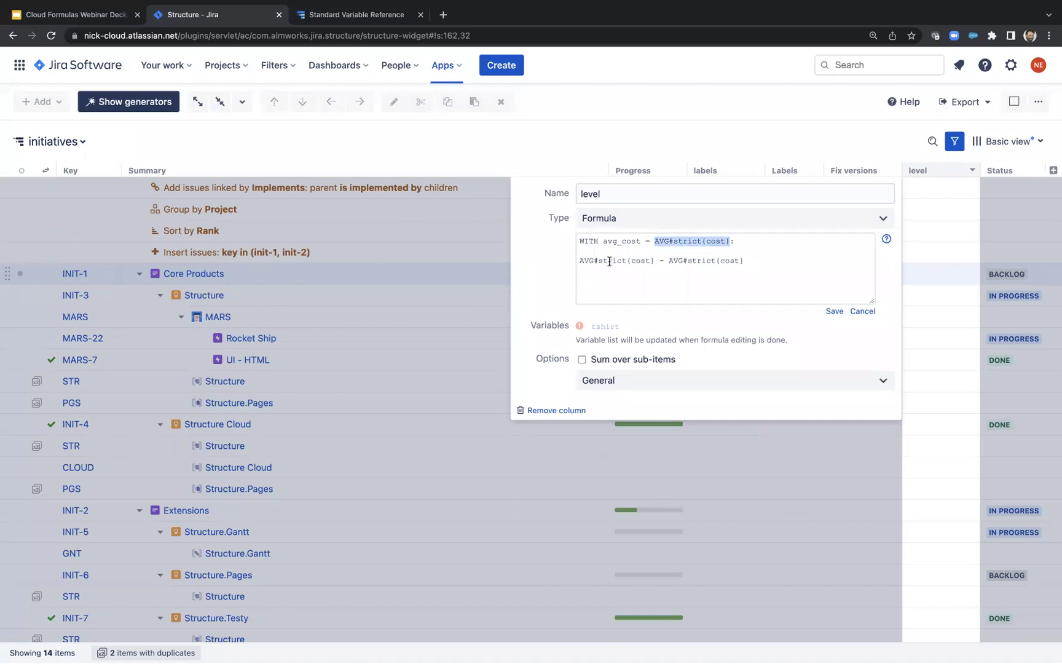
drag(580, 260, 656, 260)
click(657, 260)
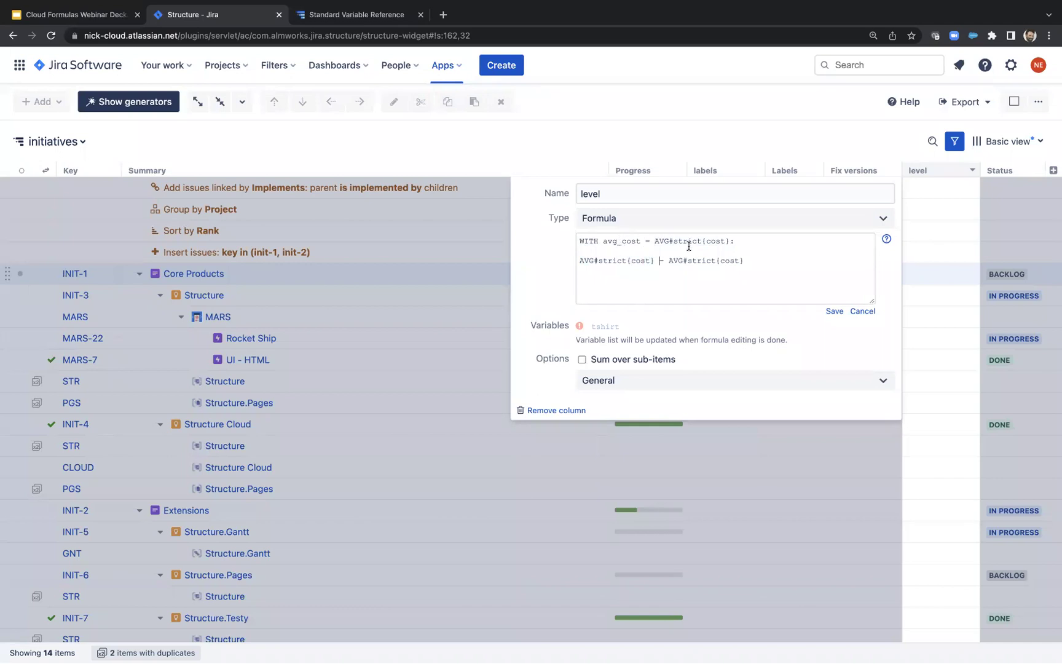
text(avg_cost)
text(avg_cost)
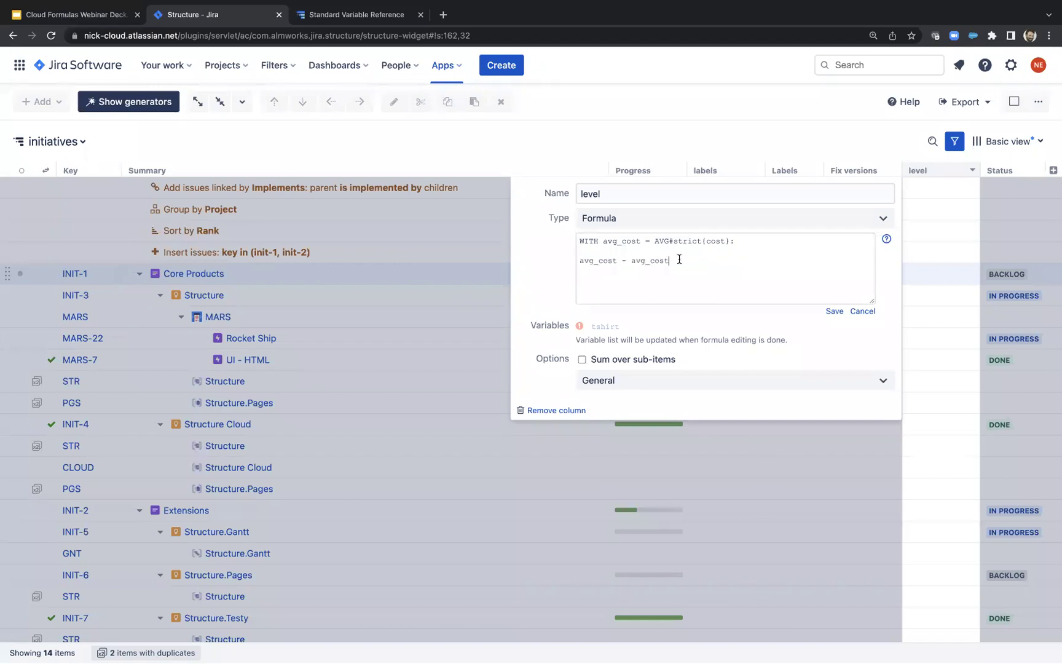
Step: Examine the WITH declaration, highlighting the AVG#strict(cost) function assigned to avg_cost
drag(651, 241, 736, 243)
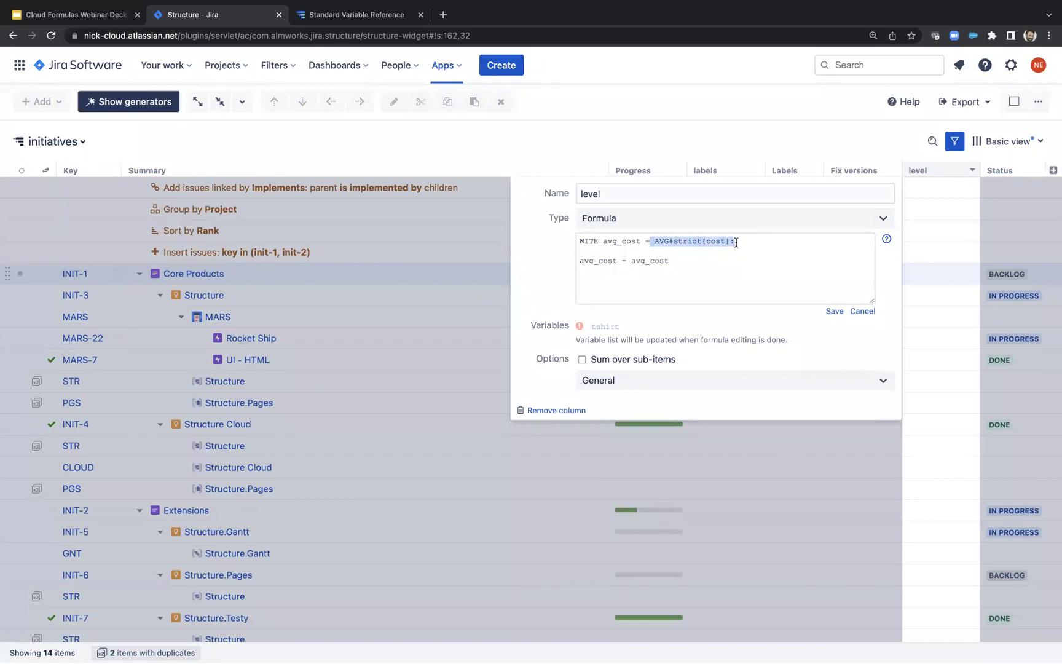
click(735, 241)
drag(654, 241, 730, 240)
click(729, 241)
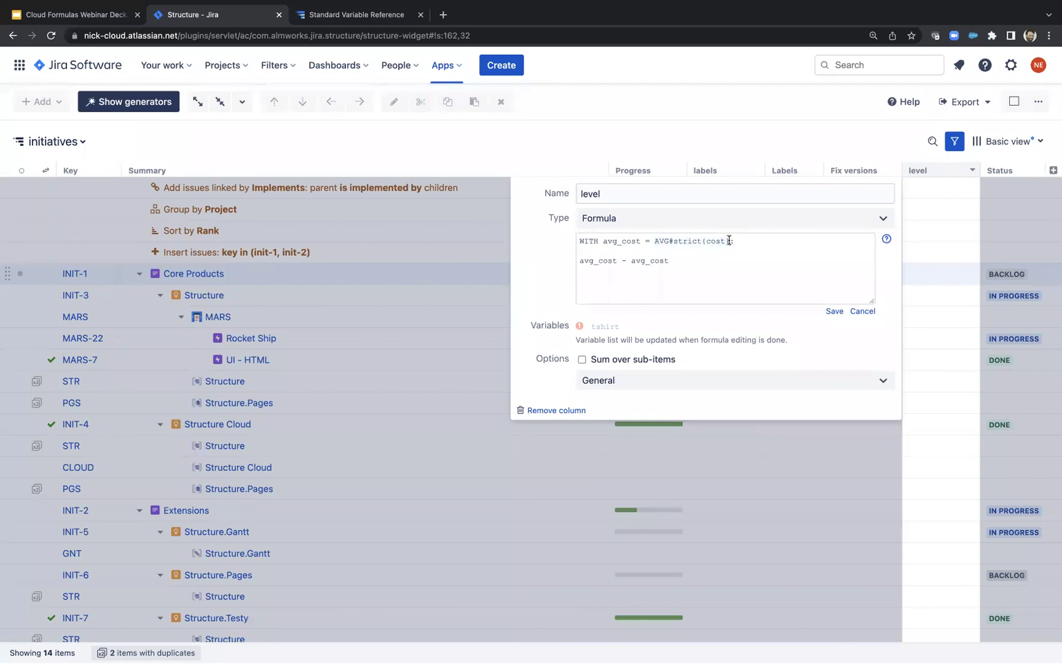
drag(655, 241, 741, 239)
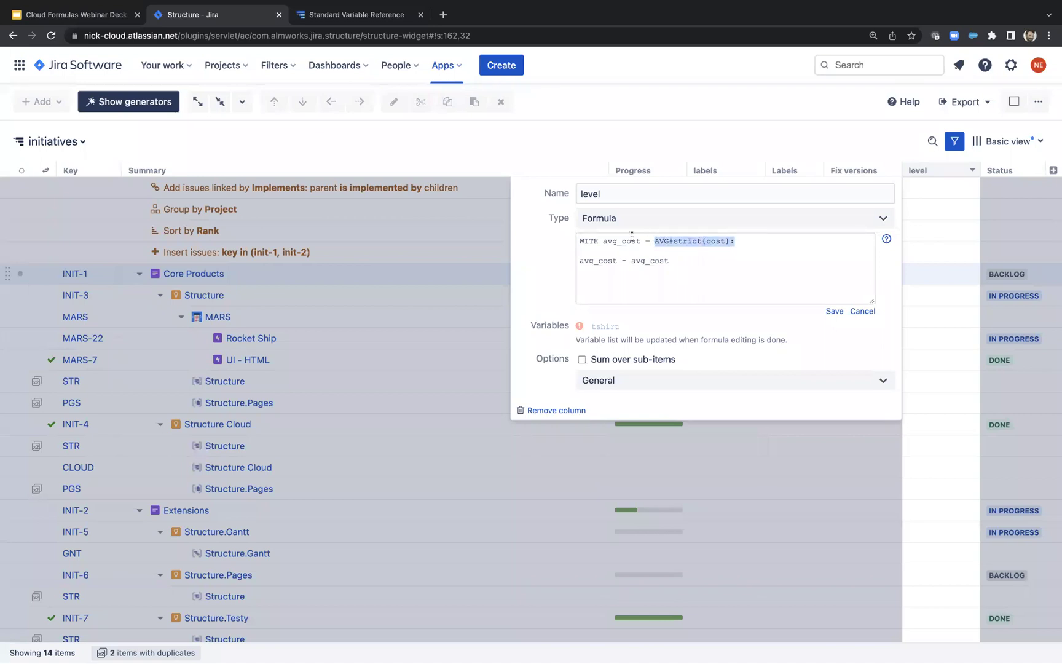
drag(579, 240, 724, 240)
click(723, 239)
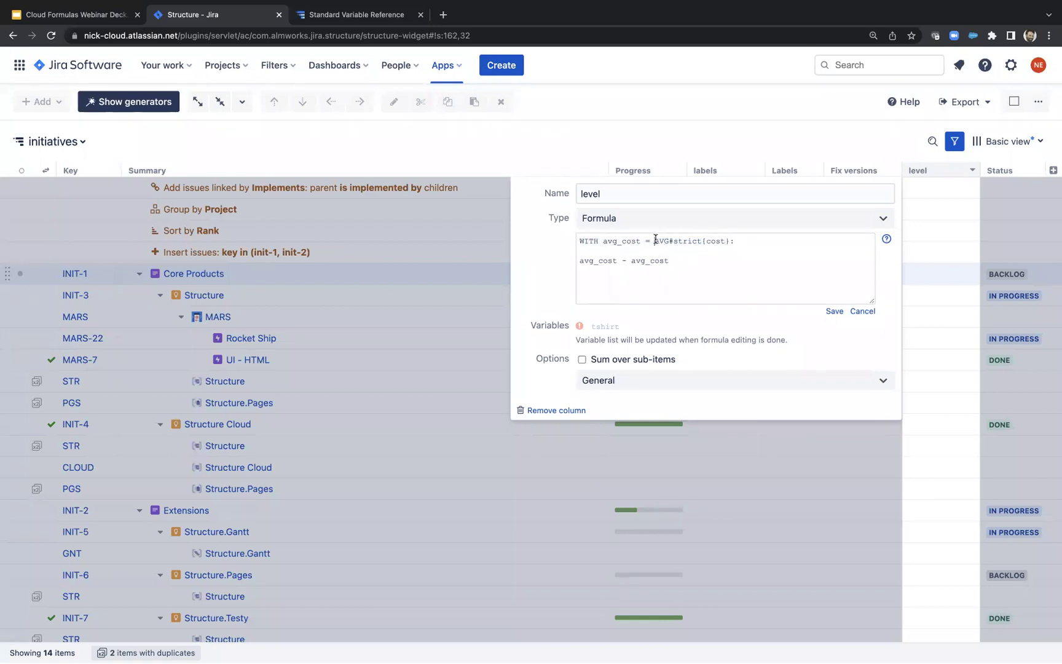
drag(655, 240, 730, 240)
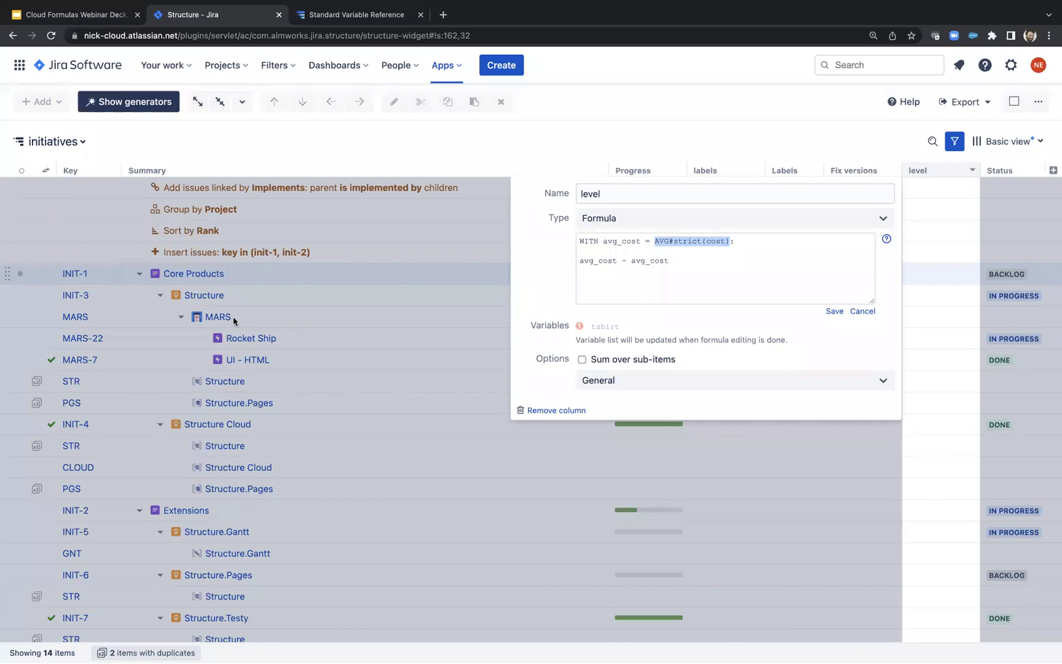
Step: Switch to the Cloud Formulas Webinar Deck in Google Slides and show the Simple Practical Examples slide
click(88, 19)
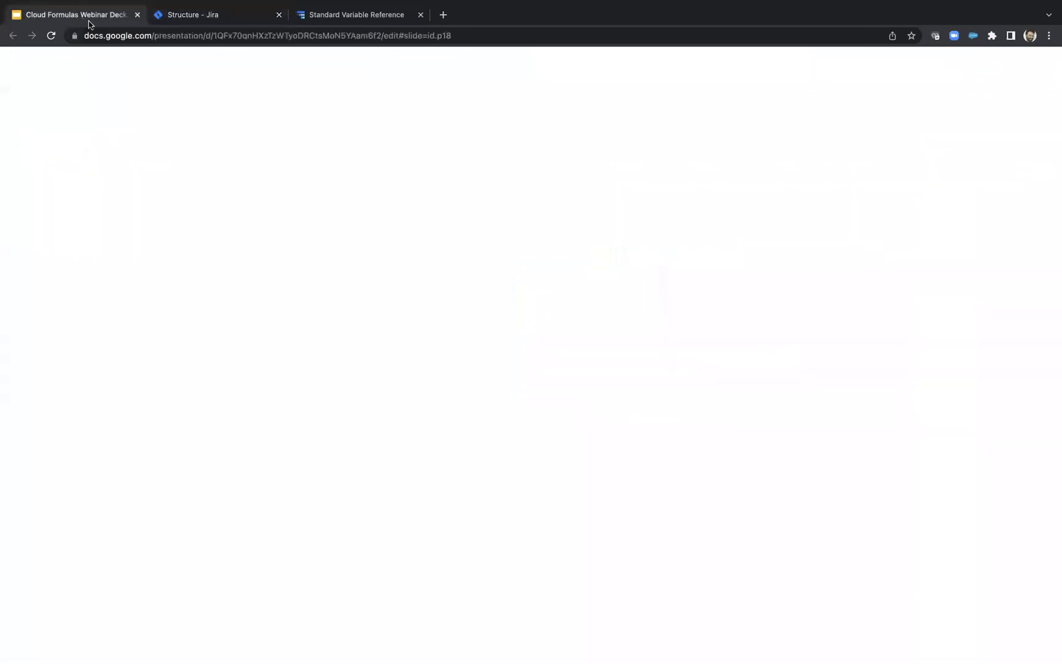
key(Up)
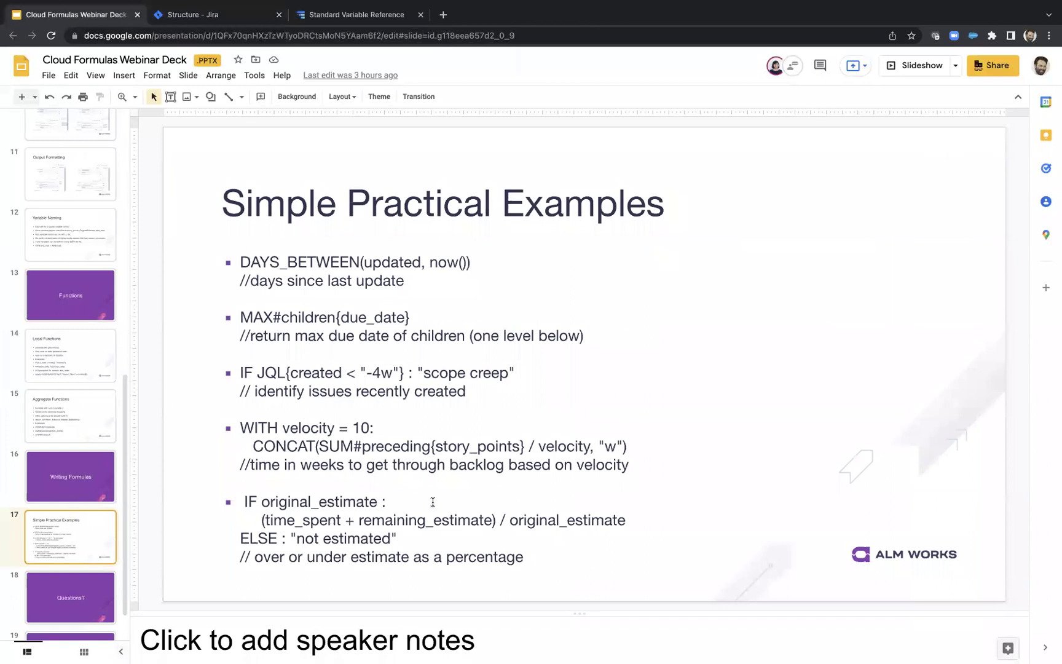